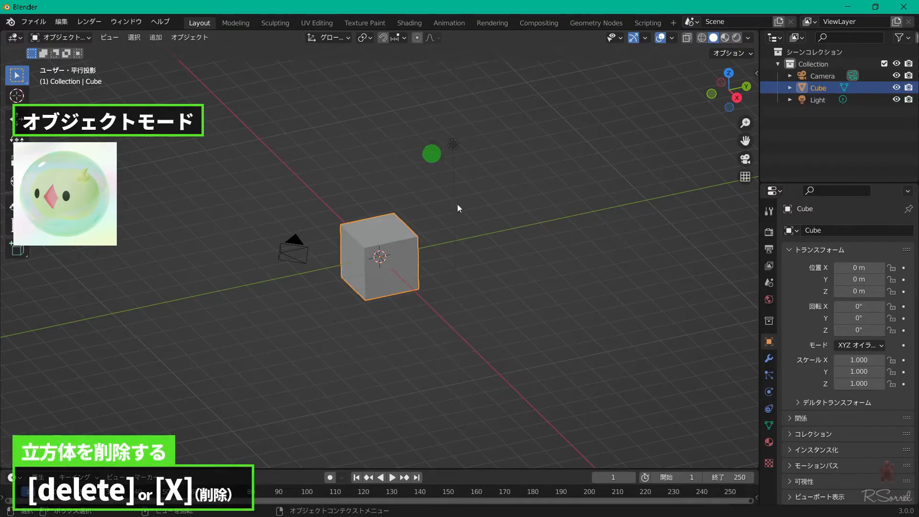
# Delete the default cube and add a UV sphere mesh at the origin.
pyautogui.press('Delete')
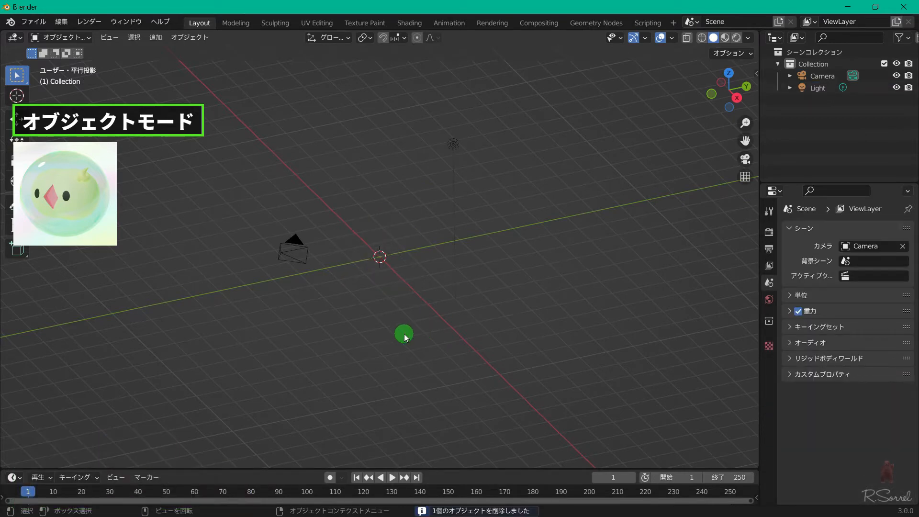
pyautogui.hotkey('shift', 'a')
pyautogui.moveTo(266, 185)
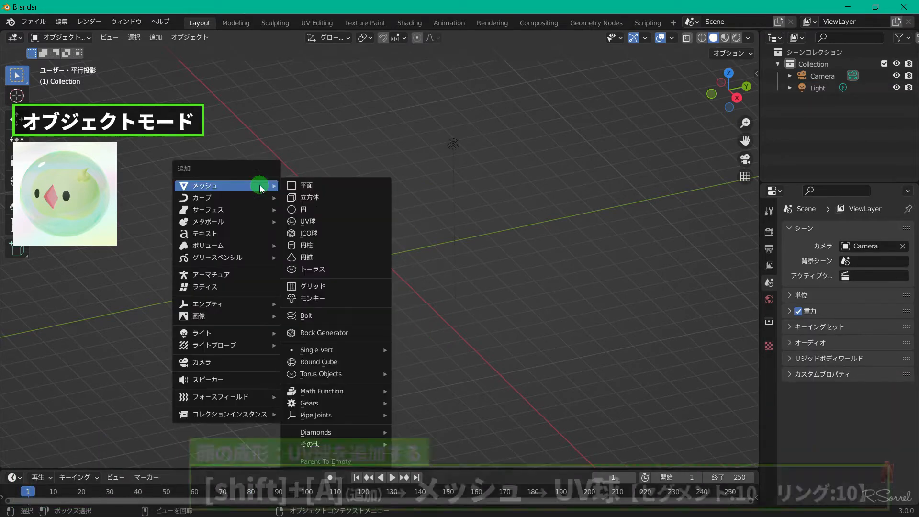
pyautogui.click(314, 221)
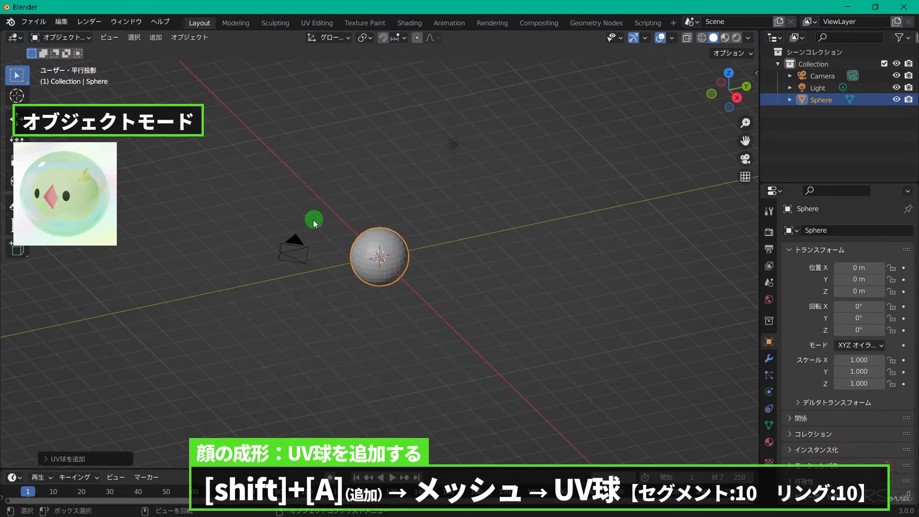
# Set the new UV sphere to 10 segments and 10 rings.
pyautogui.click(85, 456)
pyautogui.click(159, 328)
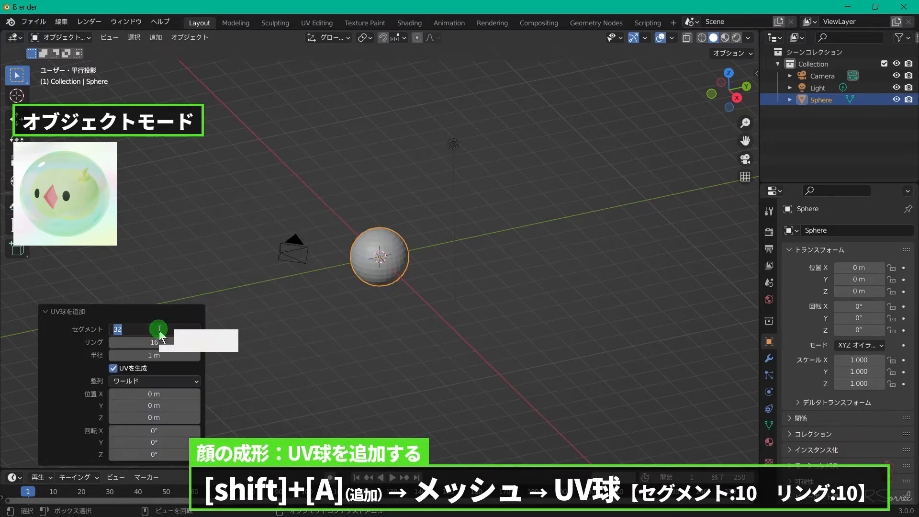
pyautogui.write('10')
pyautogui.press('Return')
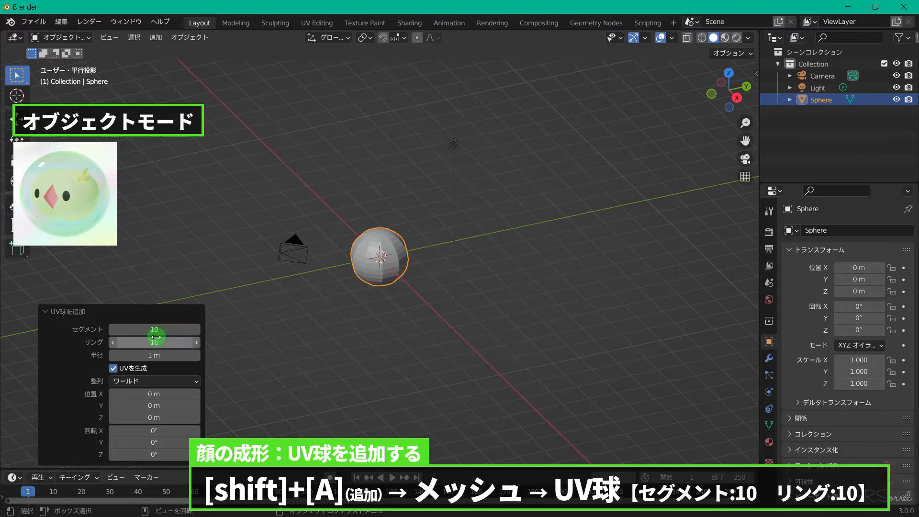
pyautogui.click(156, 341)
pyautogui.write('10')
pyautogui.press('Return')
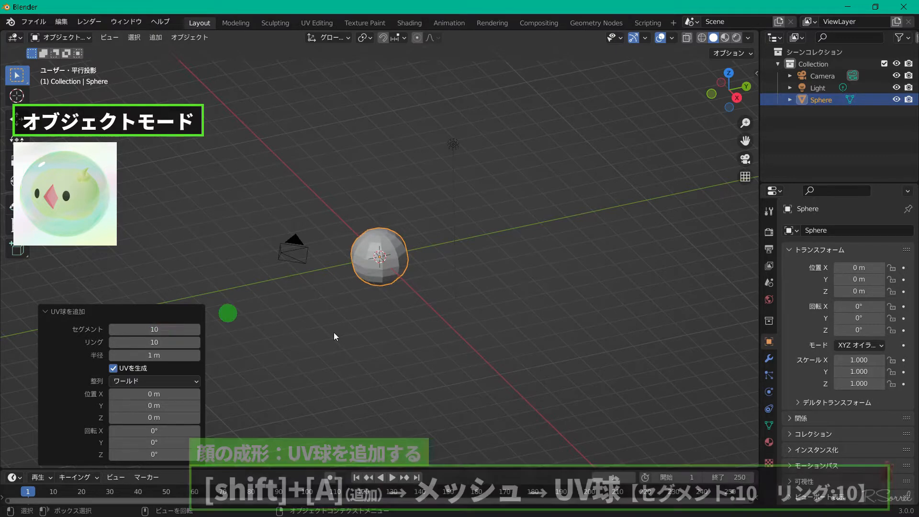
# Rotate the sphere 90° around the global Y axis in front view.
pyautogui.press('KP_1')
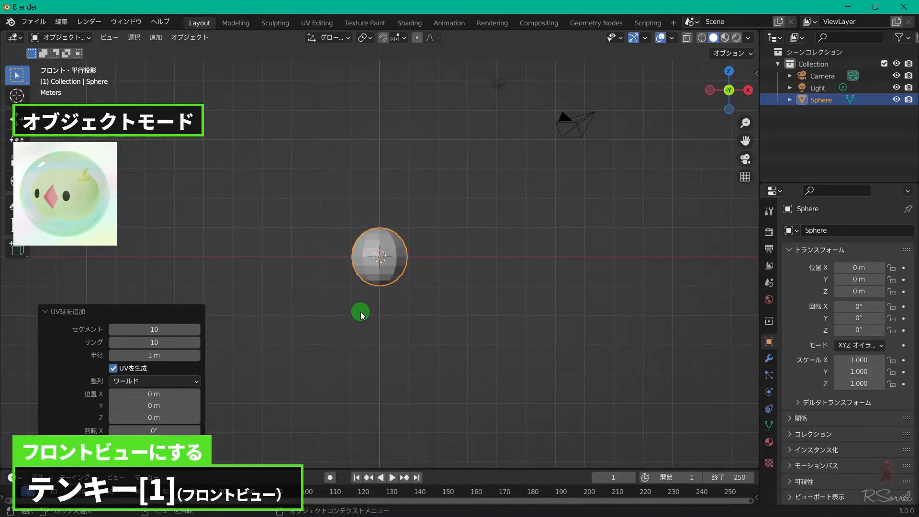
pyautogui.scroll(9, 360, 311)
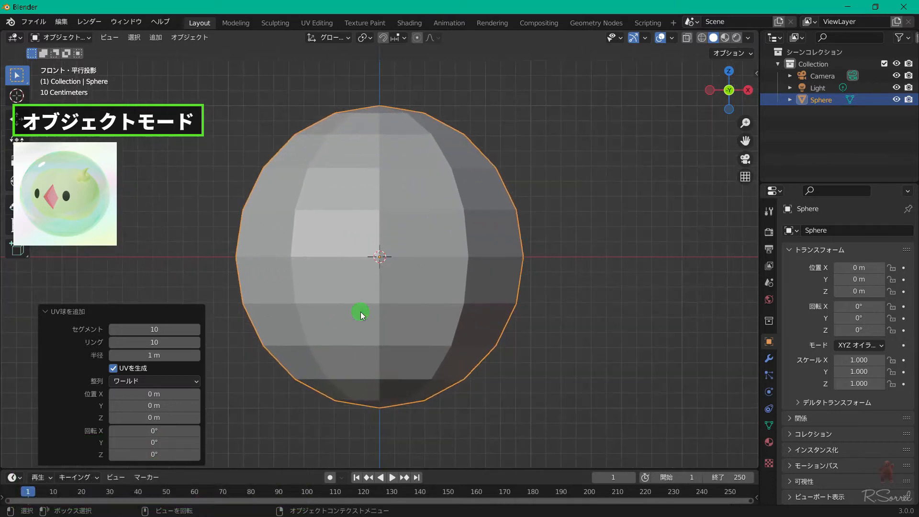
pyautogui.write('ry90')
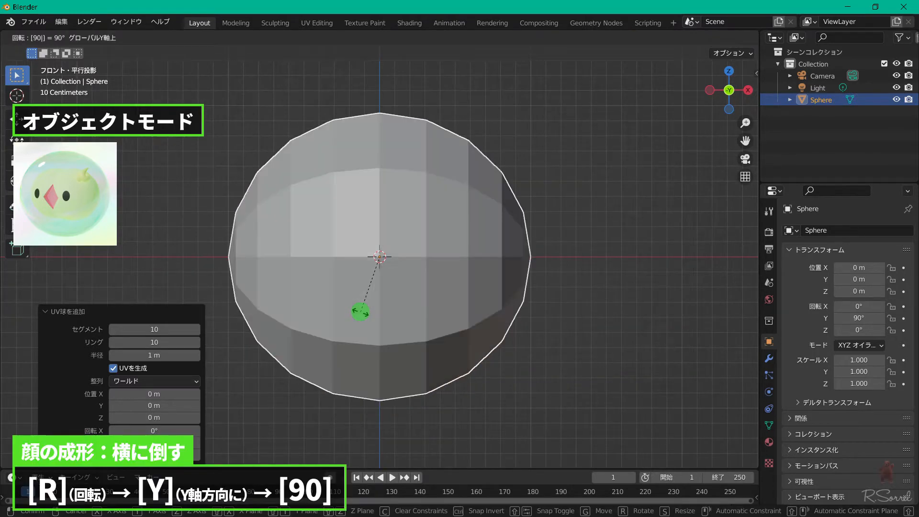
pyautogui.press('Return')
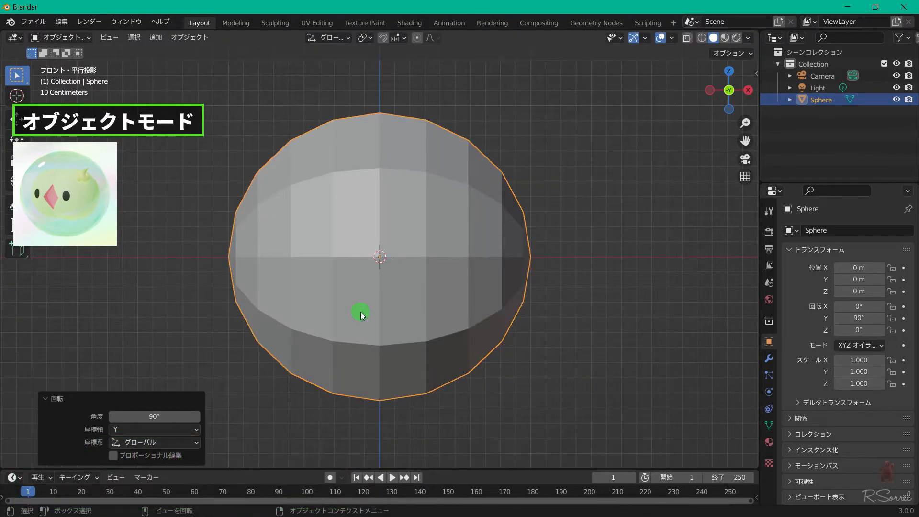
# Duplicate the sphere 0.6 m along the X axis in grid increments and show the viewport in wireframe.
pyautogui.hotkey('shift', 'd')
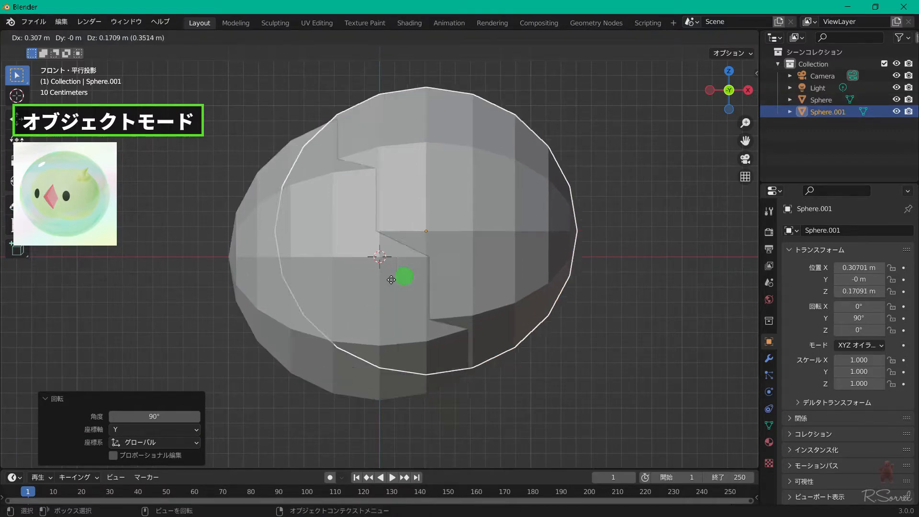
pyautogui.press('x')
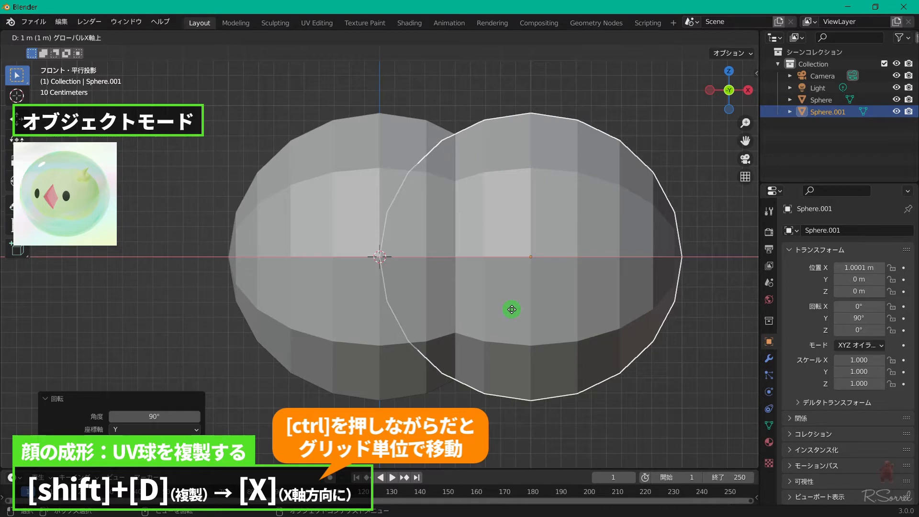
pyautogui.press('ctrl')
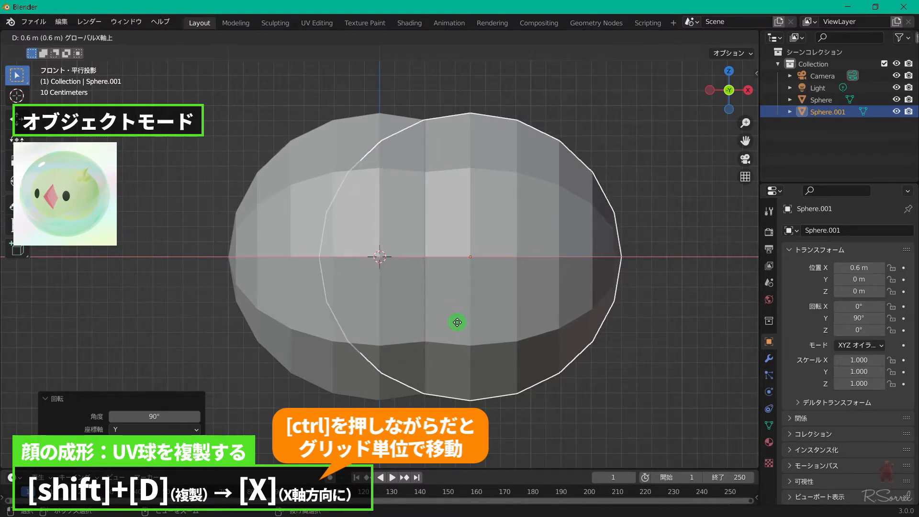
pyautogui.click(458, 323)
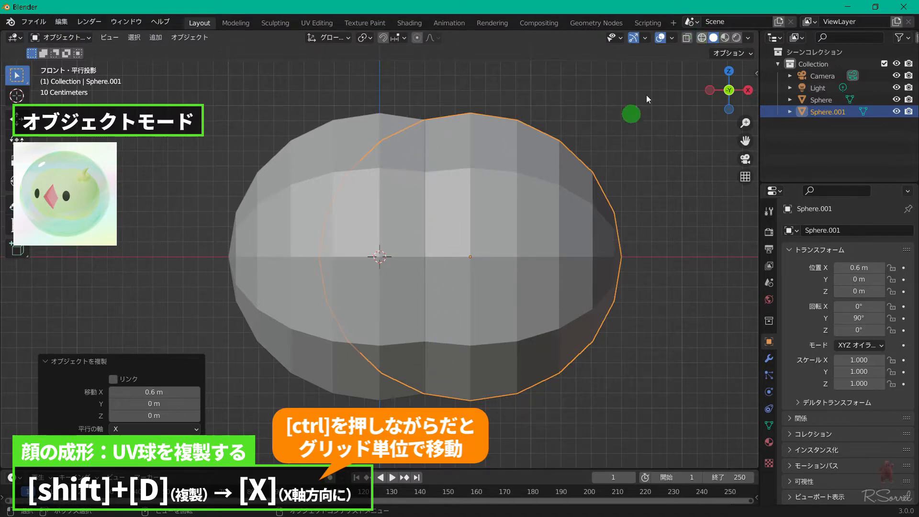
pyautogui.click(702, 38)
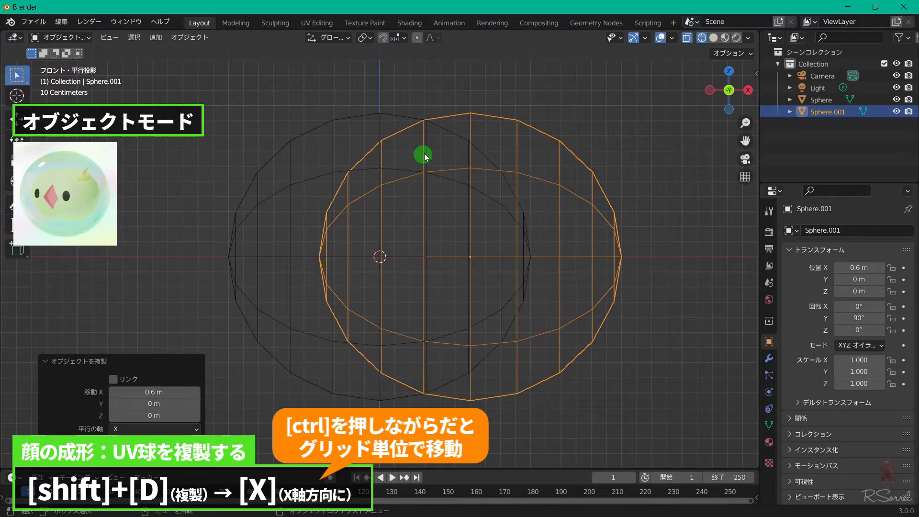
# Try joining the two overlapping spheres into a single object and undo the join.
pyautogui.keyDown('shift'); pyautogui.click(291, 184); pyautogui.keyUp('shift')
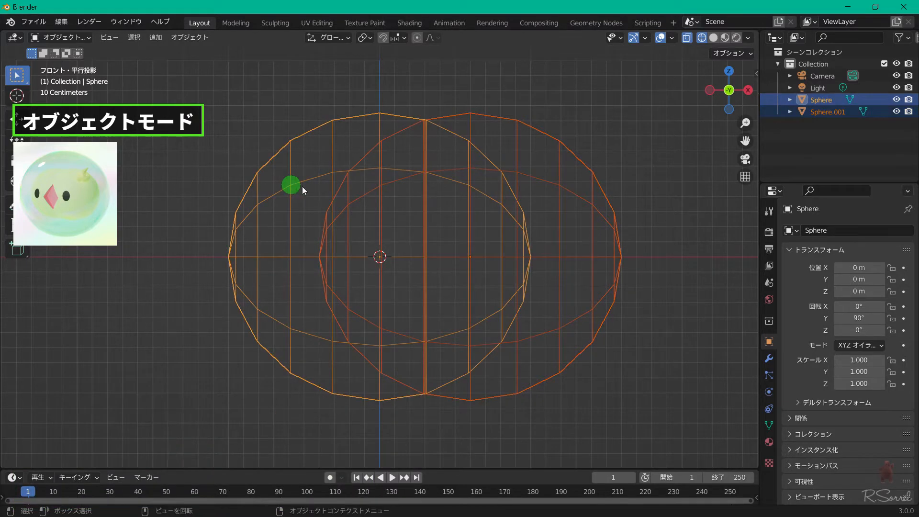
pyautogui.hotkey('ctrl', 'j')
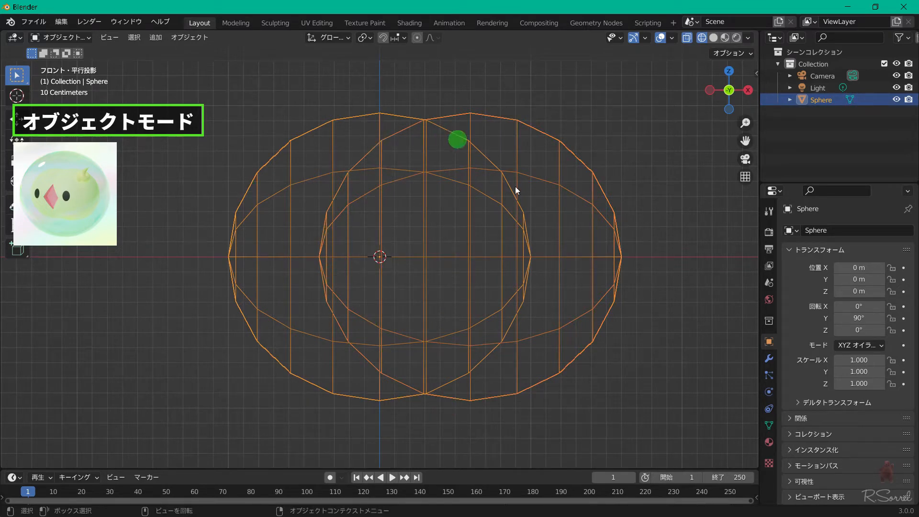
pyautogui.moveTo(347, 199); pyautogui.dragTo(388, 296, button='middle')
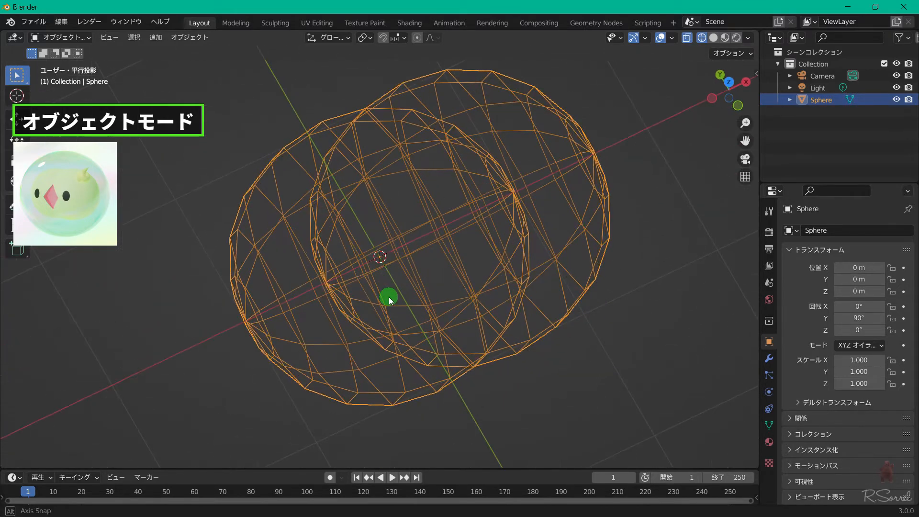
pyautogui.press('KP_1')
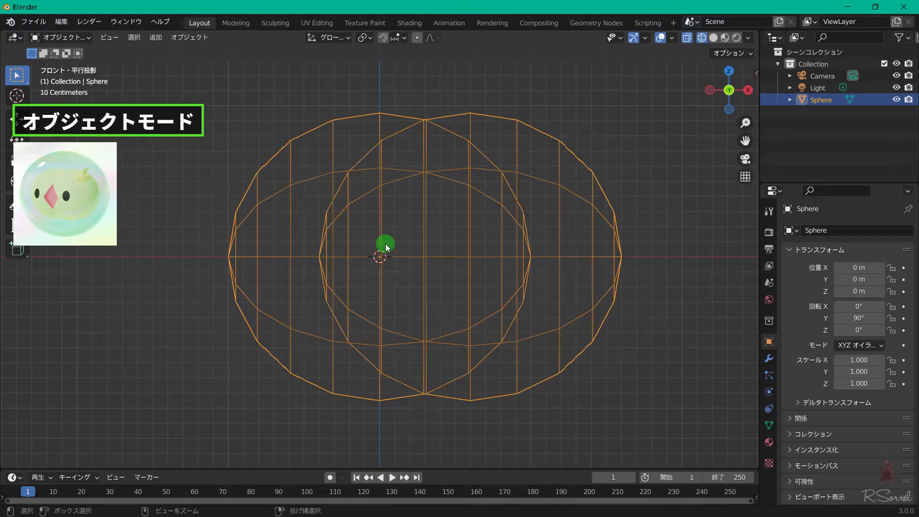
pyautogui.hotkey('ctrl', 'z')
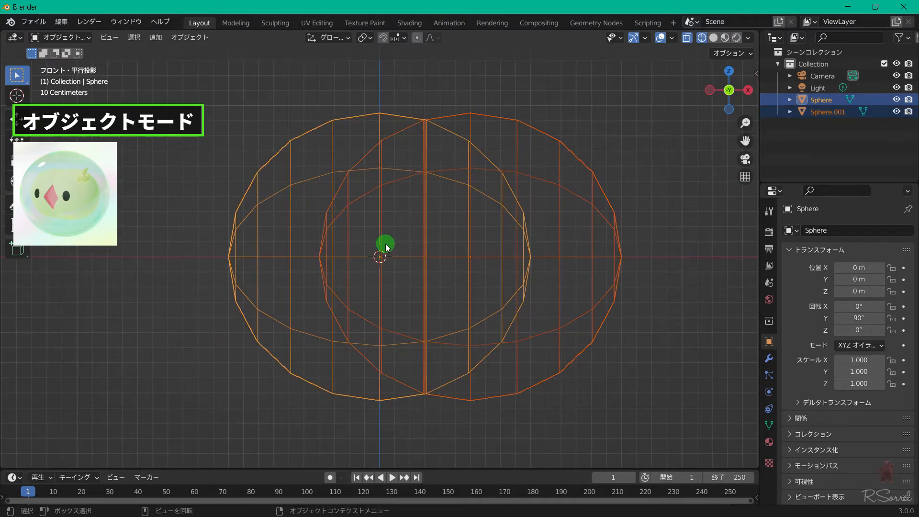
# Add a Boolean modifier to the original sphere, set to Union (合成) with Sphere.001 as its object.
pyautogui.click(188, 174)
pyautogui.click(291, 142)
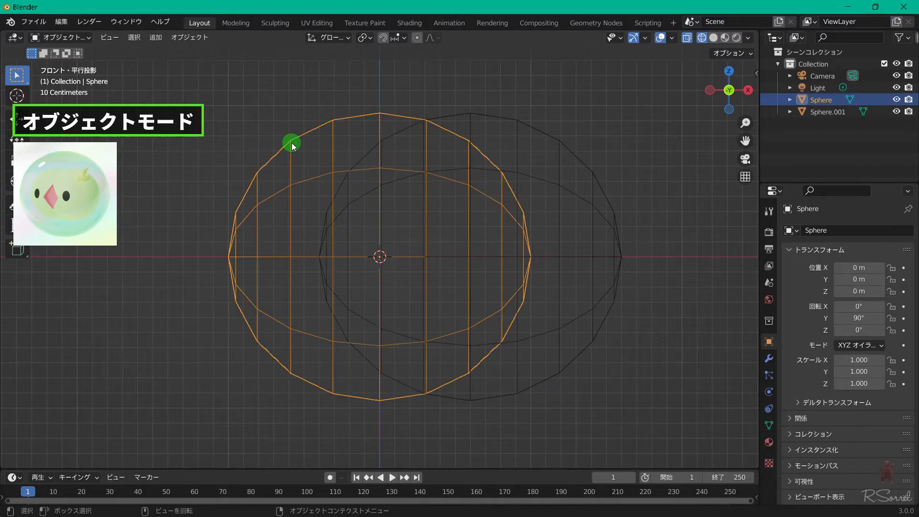
pyautogui.click(769, 358)
pyautogui.click(811, 230)
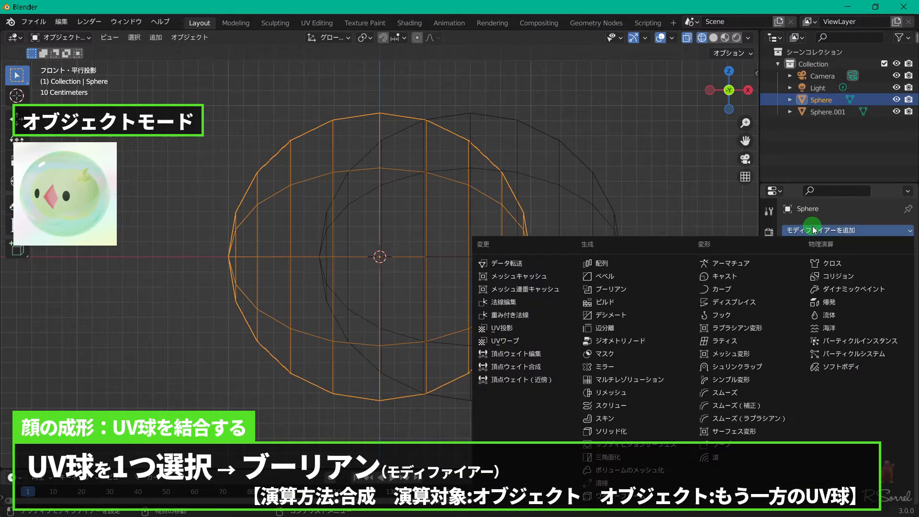
pyautogui.click(607, 290)
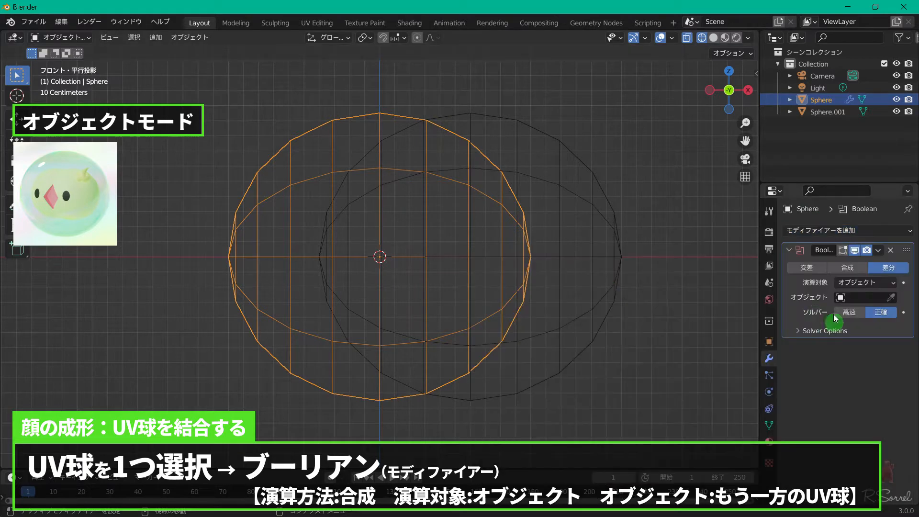
pyautogui.click(854, 268)
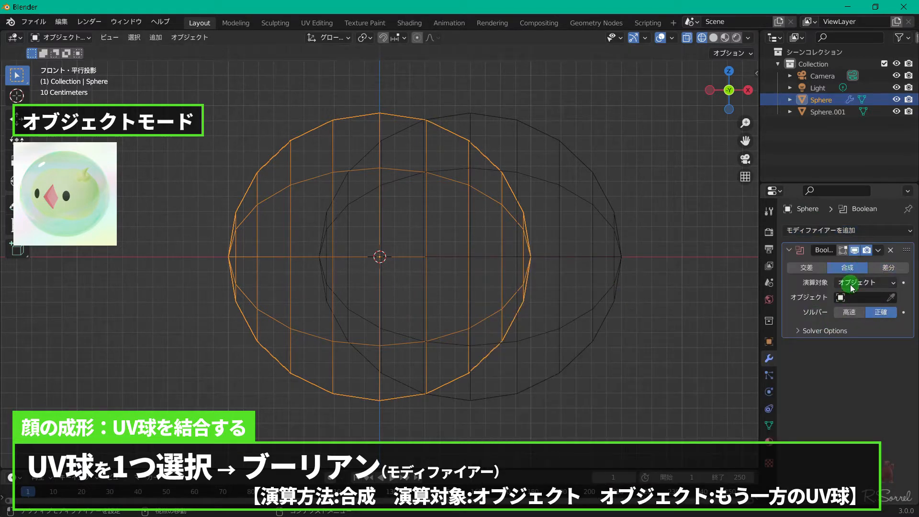
pyautogui.click(856, 297)
pyautogui.click(826, 315)
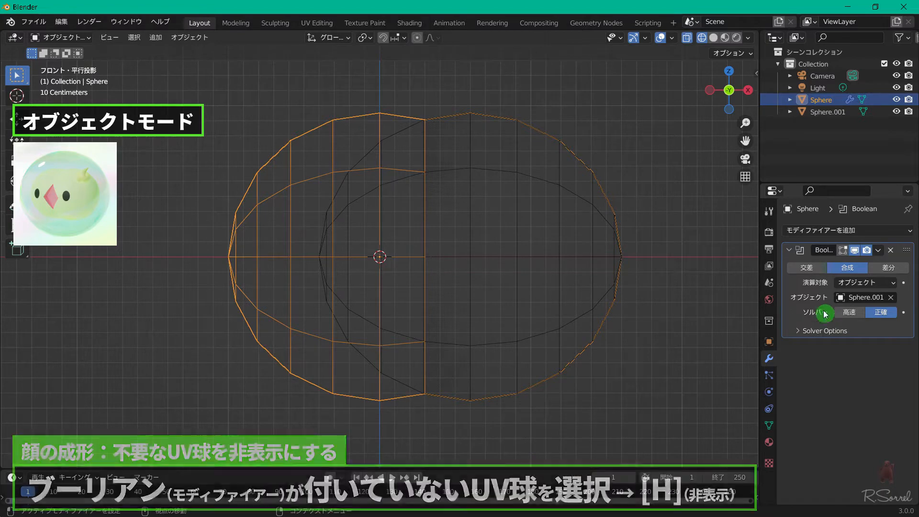
# Hide the duplicate sphere Sphere.001 and show the merged sphere selected in solid shading from the front.
pyautogui.click(584, 198)
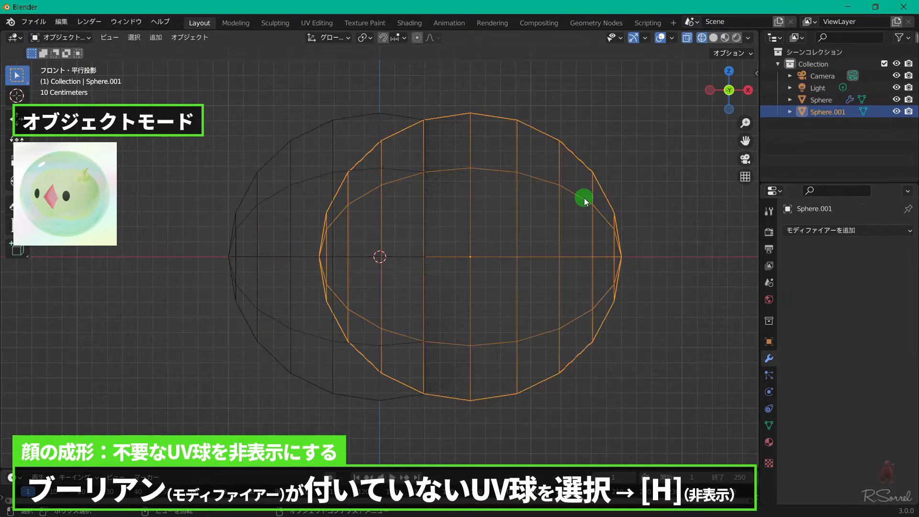
pyautogui.press('h')
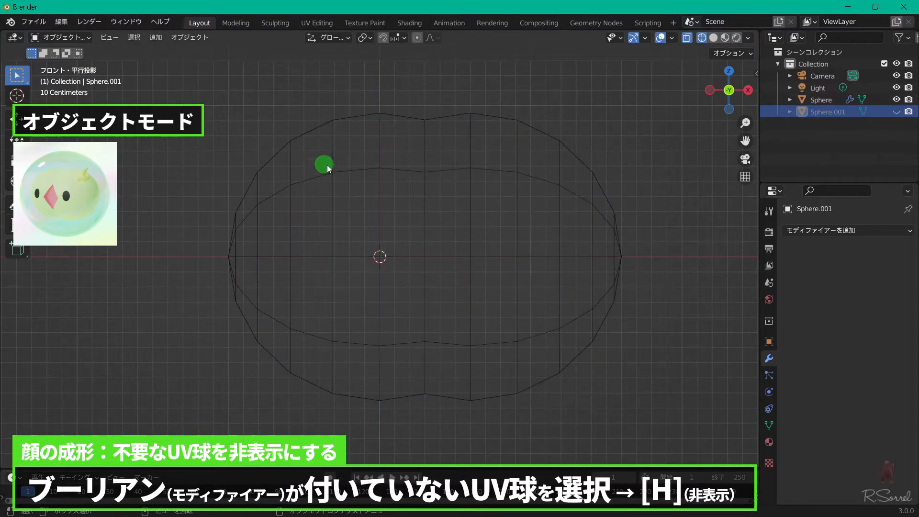
pyautogui.click(447, 173)
pyautogui.moveTo(447, 171)
pyautogui.mouseDown(button='middle')
pyautogui.moveTo(499, 311)
pyautogui.moveTo(452, 187)
pyautogui.mouseUp(button='middle')
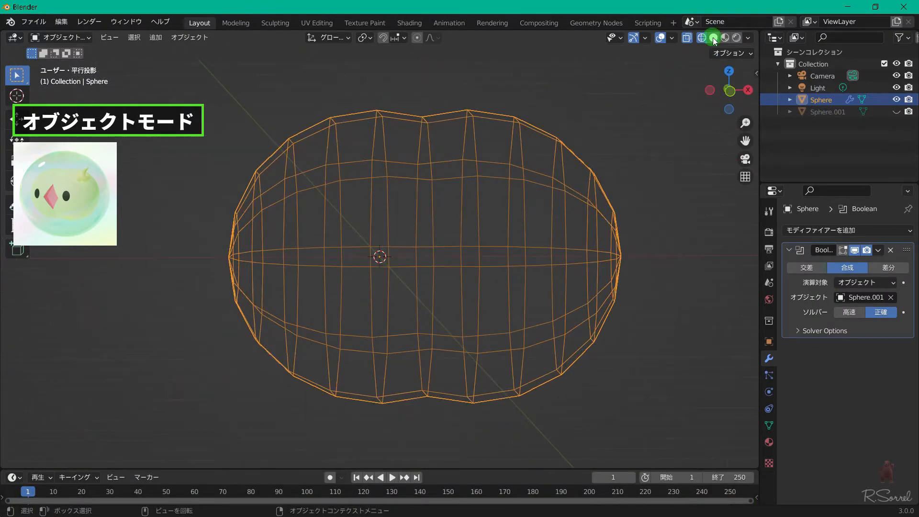
pyautogui.click(713, 38)
pyautogui.press('KP_1')
# Apply the Boolean modifier on the merged sphere and give the mesh smooth shading.
pyautogui.click(878, 250)
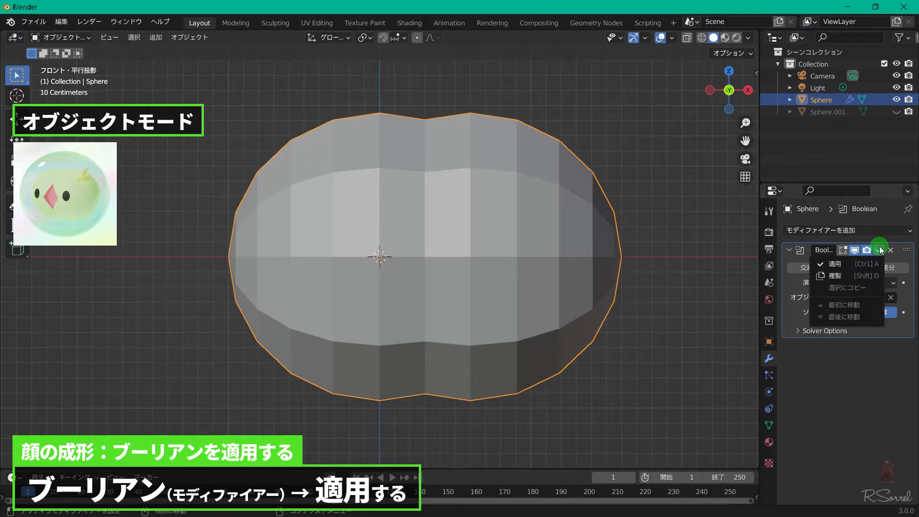
pyautogui.click(850, 267)
pyautogui.rightClick(452, 162)
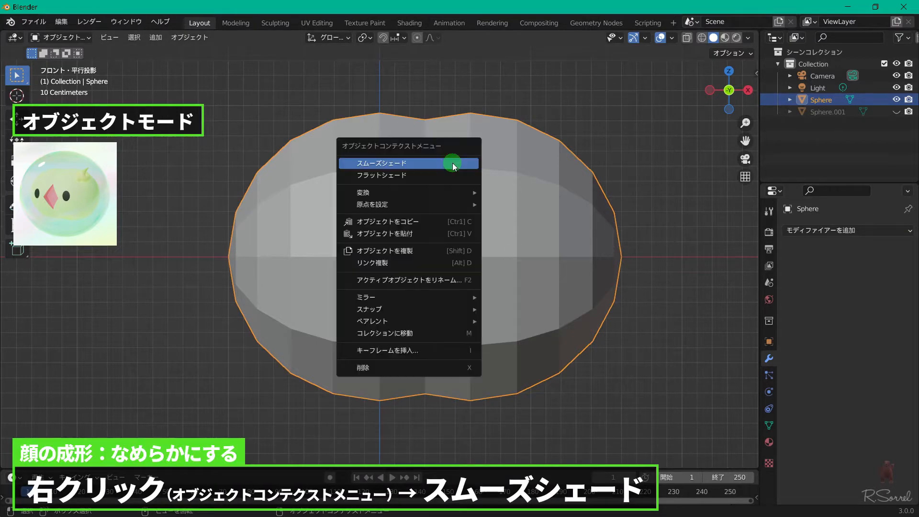
pyautogui.click(452, 163)
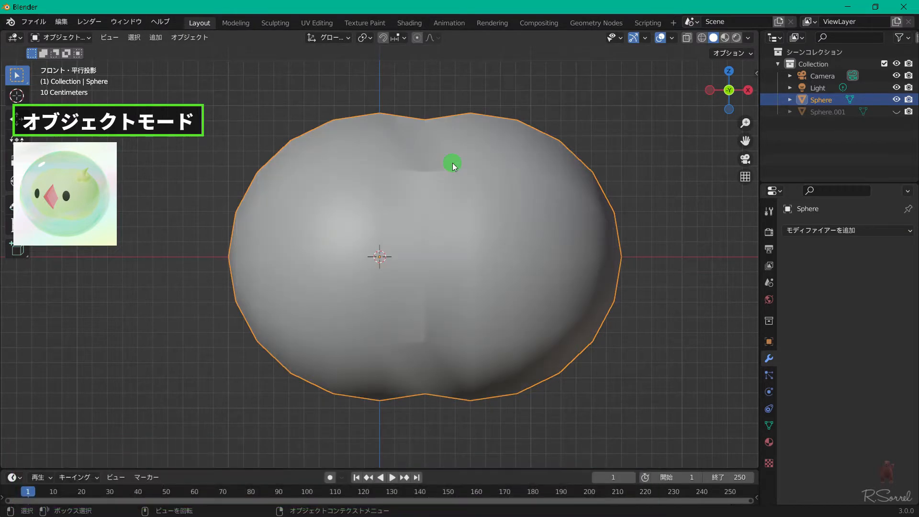
pyautogui.moveTo(488, 157); pyautogui.dragTo(472, 268, button='middle')
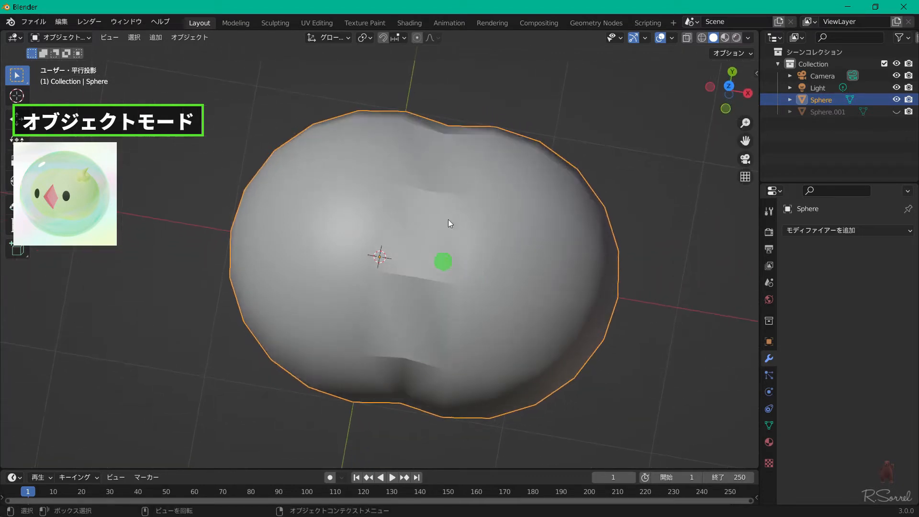
pyautogui.moveTo(461, 330); pyautogui.dragTo(464, 188, button='middle')
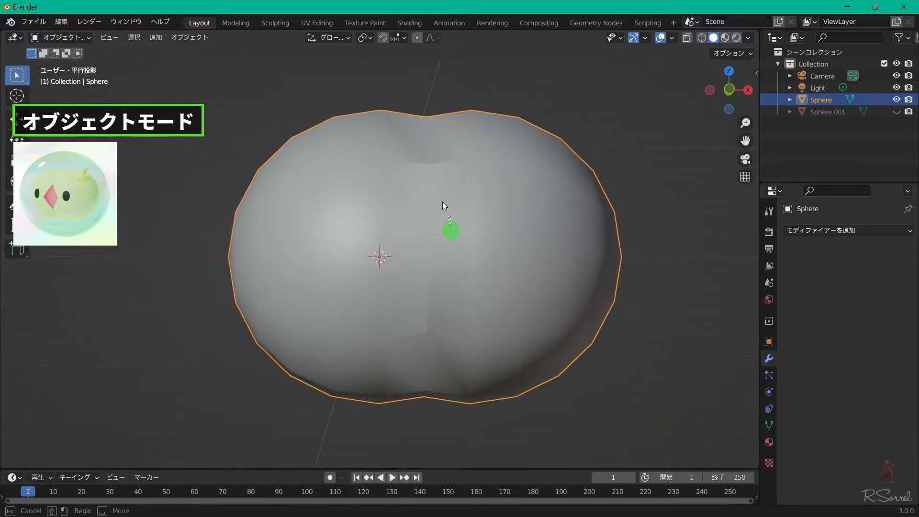
pyautogui.moveTo(453, 241); pyautogui.dragTo(482, 227, button='middle')
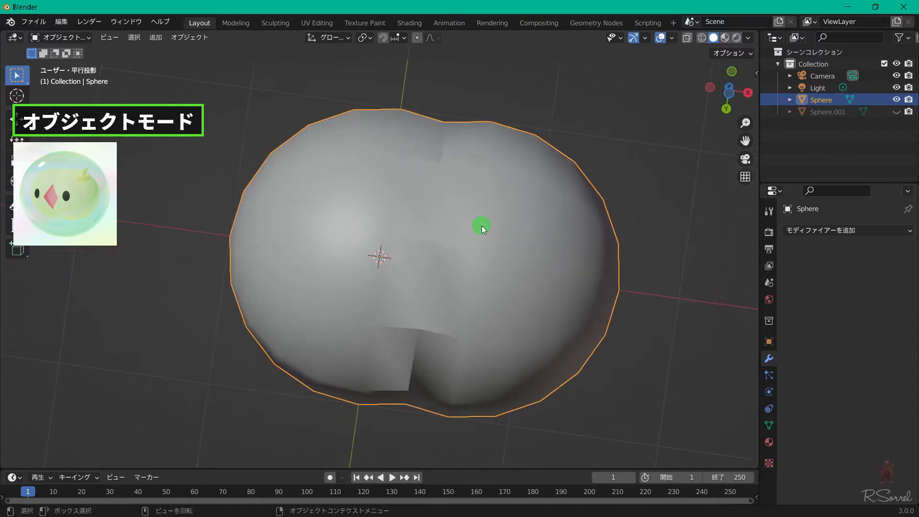
pyautogui.press('KP_1')
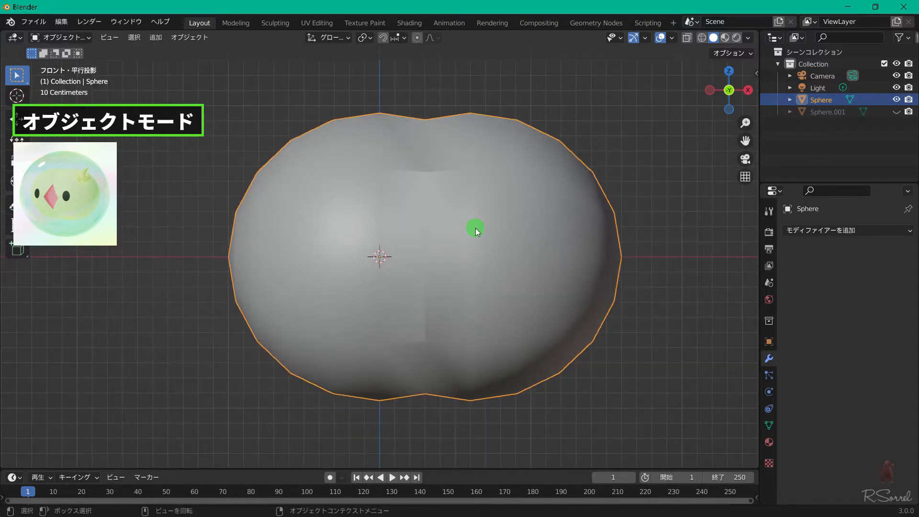
# Test the merged sphere's central seam for overlapping vertices with trial moves of single vertices, cancelling each move.
pyautogui.press('Tab')
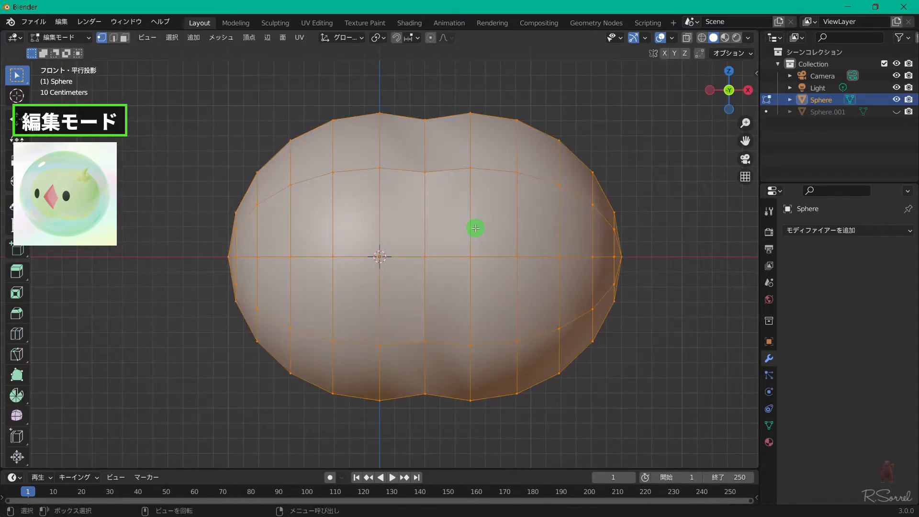
pyautogui.click(425, 258)
pyautogui.press('g')
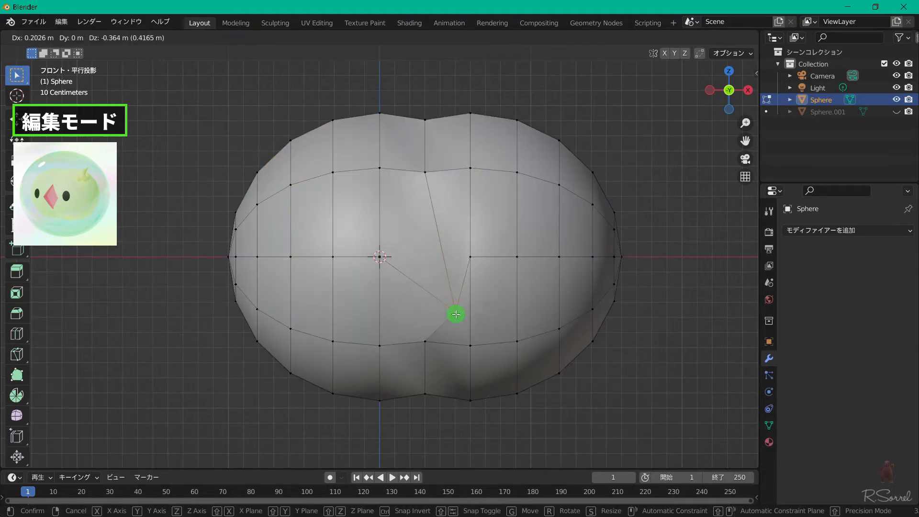
pyautogui.rightClick(457, 314)
pyautogui.click(424, 187)
pyautogui.press('g')
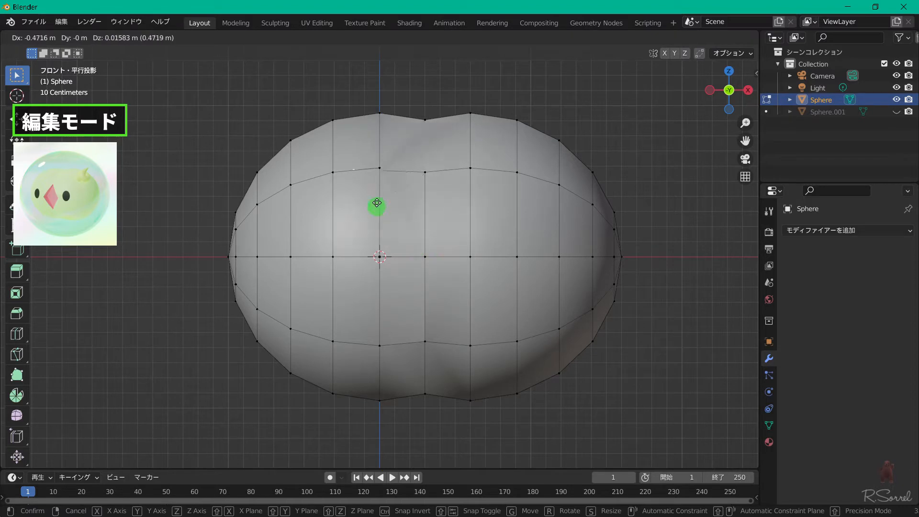
pyautogui.rightClick(435, 177)
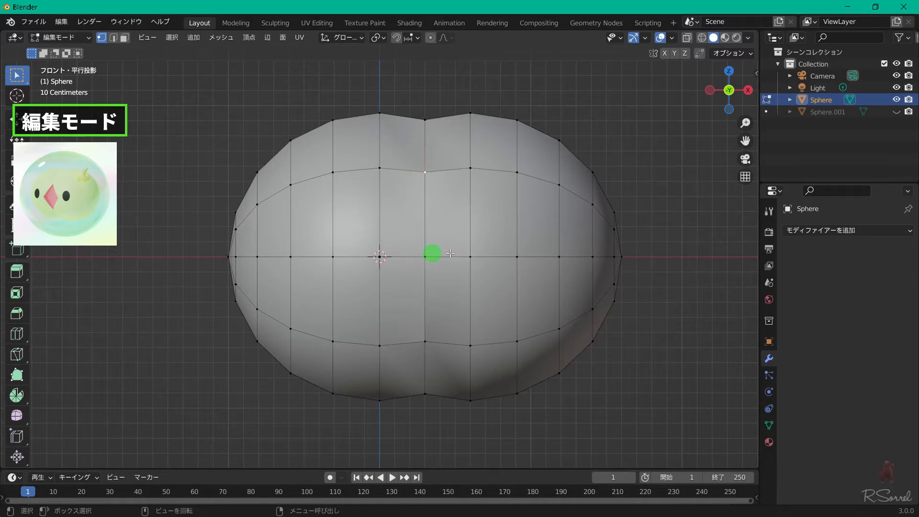
pyautogui.press('Tab')
# Add a Weld (溶接) modifier to the merged sphere to merge its overlapping vertices, and apply it.
pyautogui.click(787, 231)
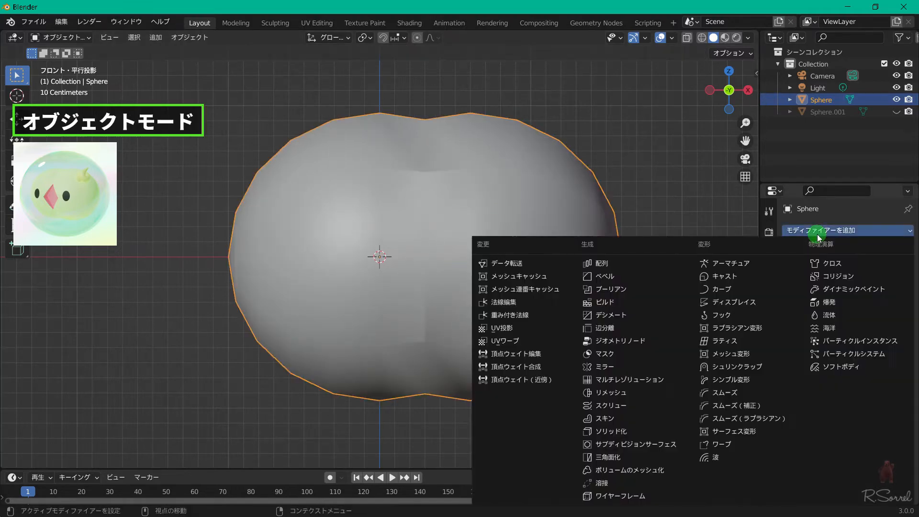
pyautogui.click(602, 484)
pyautogui.moveTo(386, 210); pyautogui.dragTo(402, 170, button='middle')
pyautogui.scroll(1, 401, 171)
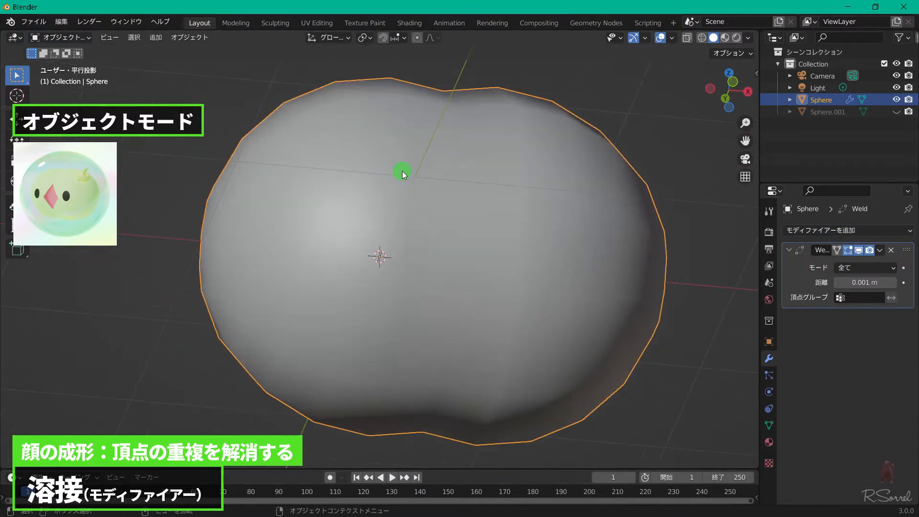
pyautogui.press('KP_1')
pyautogui.scroll(-1, 402, 170)
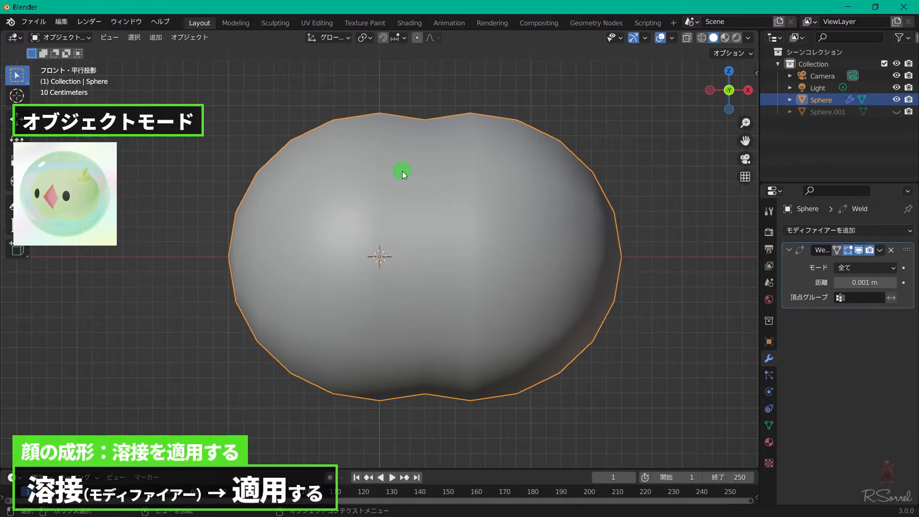
pyautogui.click(880, 250)
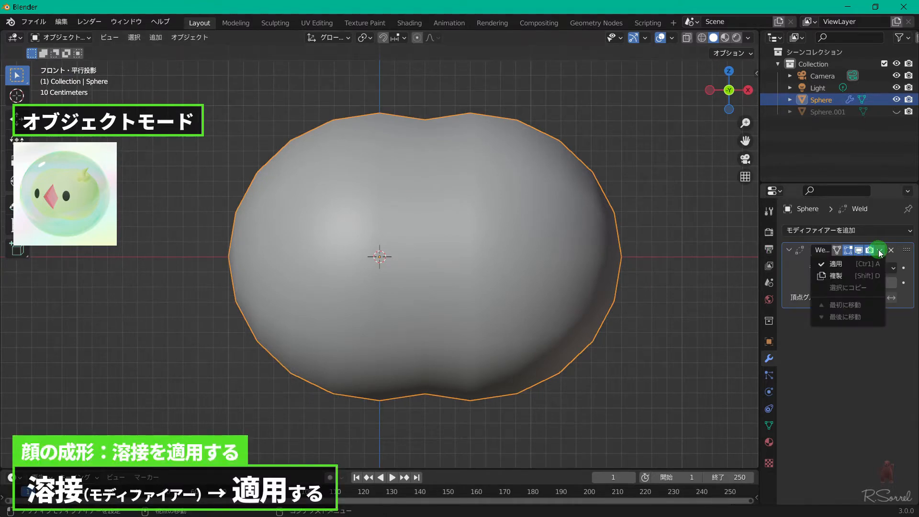
pyautogui.click(862, 263)
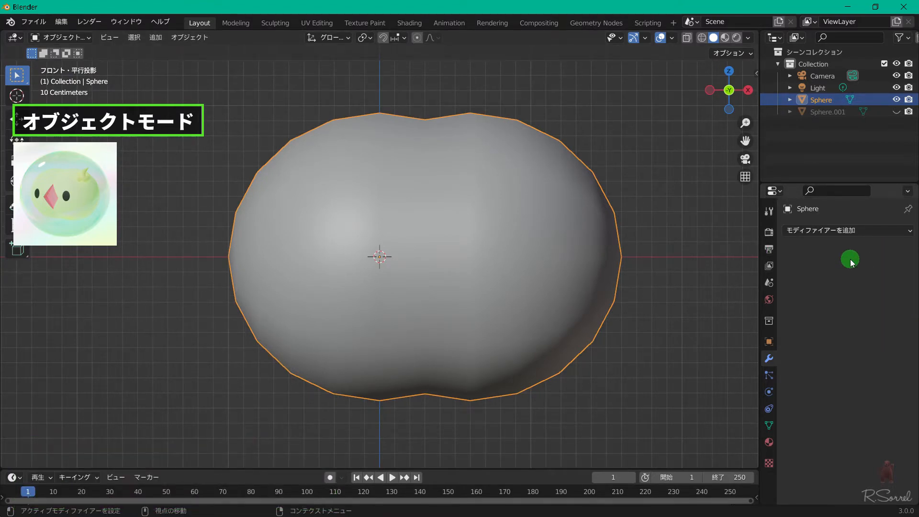
# Add a Subdivision Surface modifier to the merged sphere with the viewport level set to 2.
pyautogui.click(835, 231)
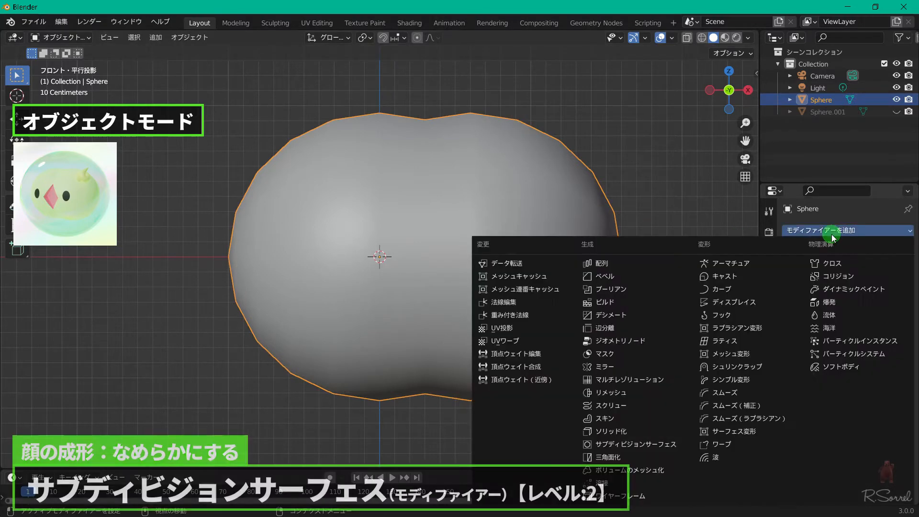
pyautogui.click(667, 444)
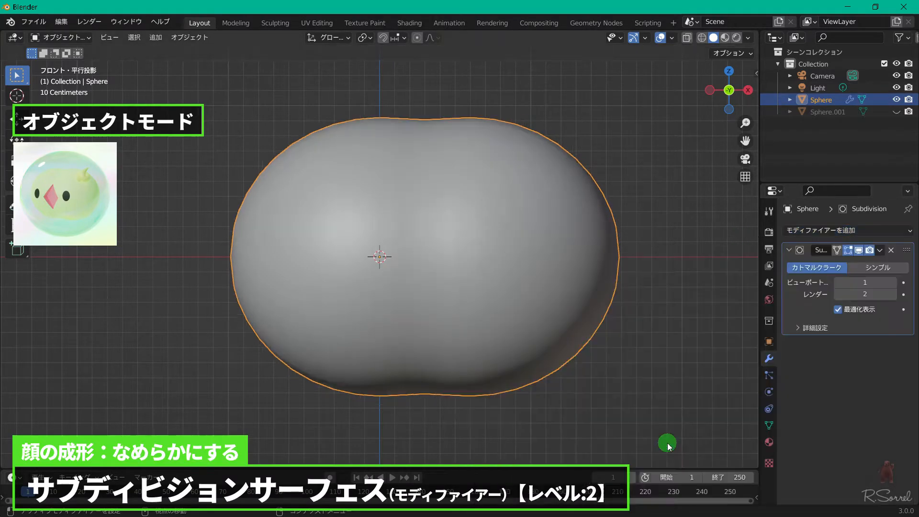
pyautogui.click(895, 284)
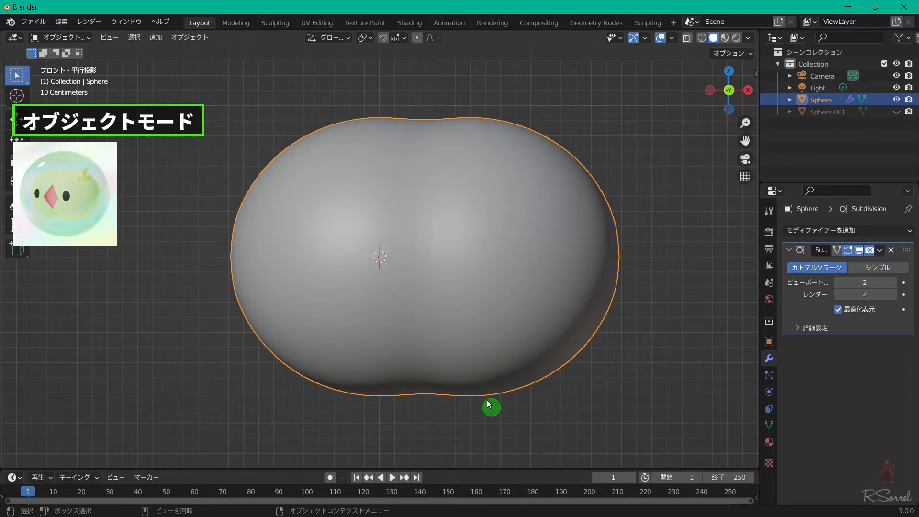
# Bevel the vertical edge loop around the middle of the face with 2 segments, about 0.05 m wide.
pyautogui.press('Tab')
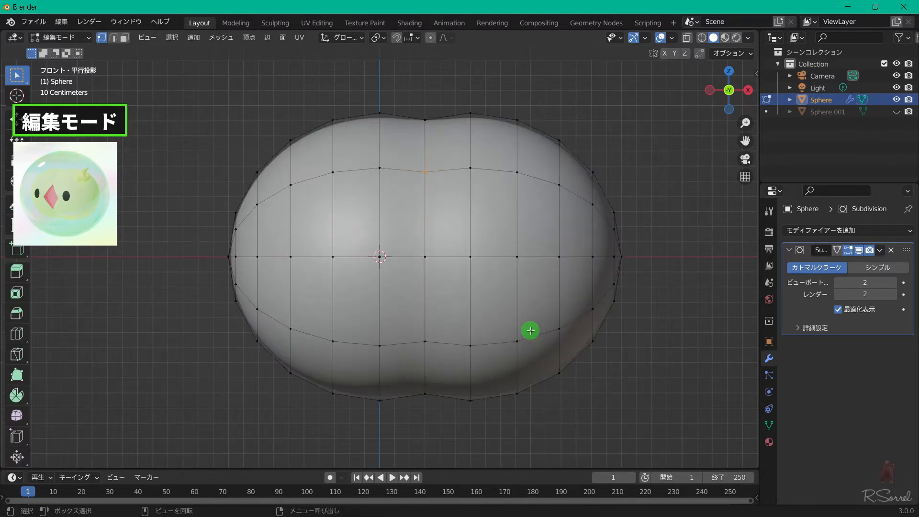
pyautogui.keyDown('alt'); pyautogui.click(428, 211); pyautogui.keyUp('alt')
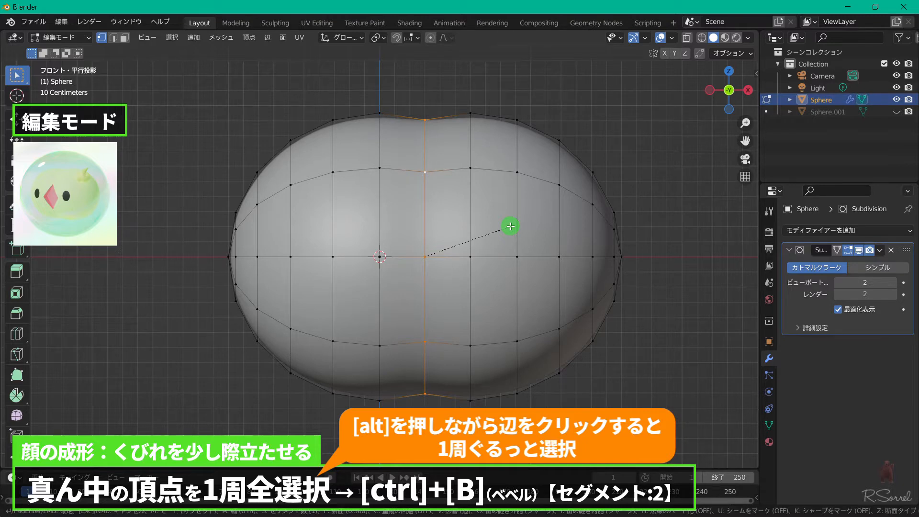
pyautogui.hotkey('ctrl', 'b')
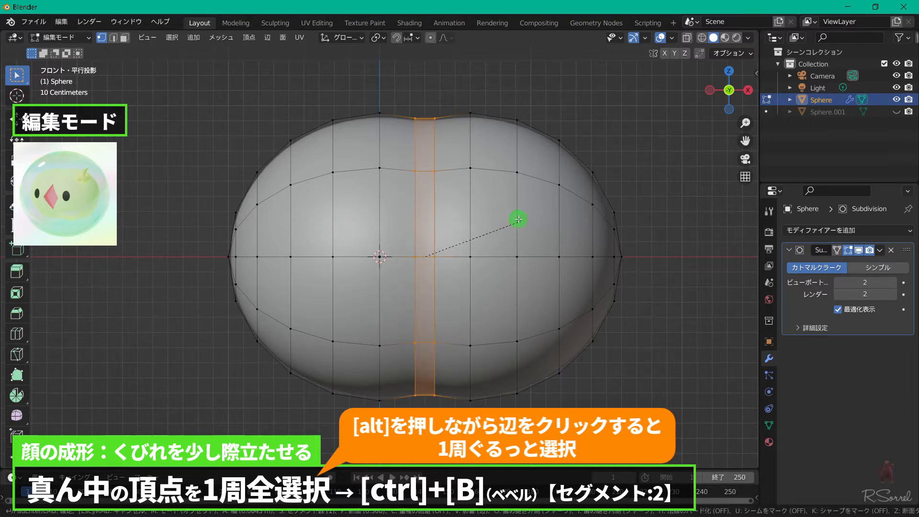
pyautogui.scroll(1, 518, 219)
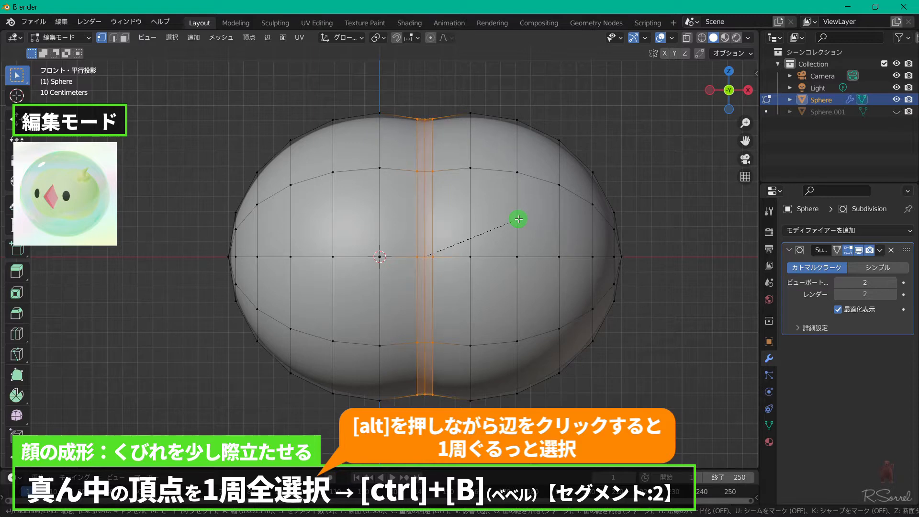
pyautogui.click(518, 218)
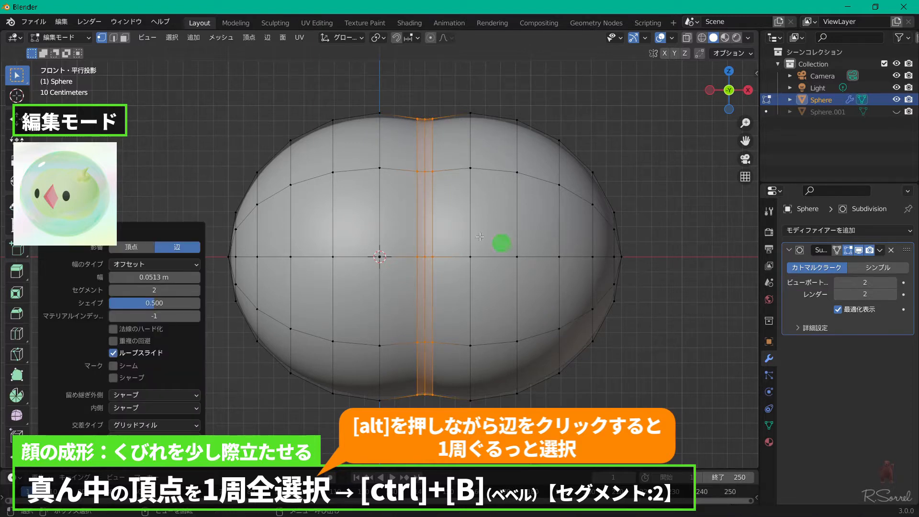
# Deepen the face's waist by scaling its central edge loop to about 0.96 with proportional editing at size about 0.75, and return to Object Mode.
pyautogui.keyDown('alt'); pyautogui.click(424, 218); pyautogui.keyUp('alt')
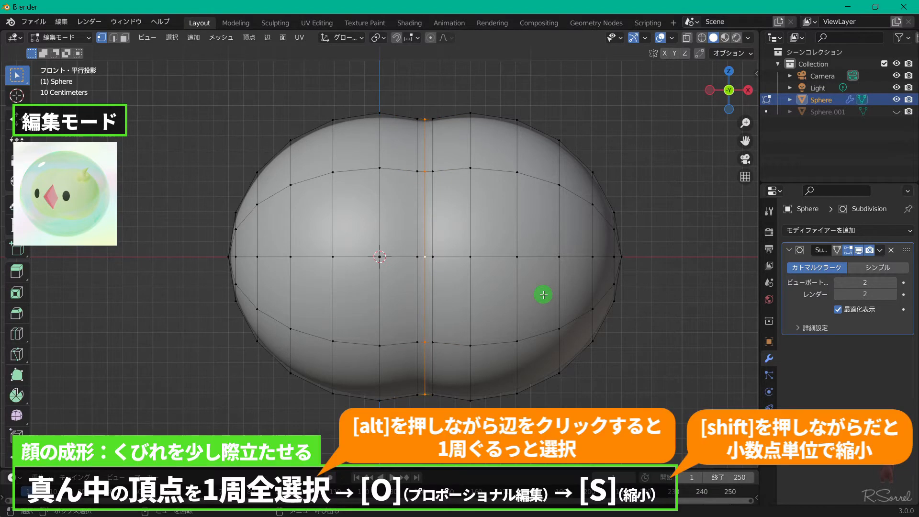
pyautogui.press('o')
pyautogui.press('s')
pyautogui.scroll(6, 543, 295)
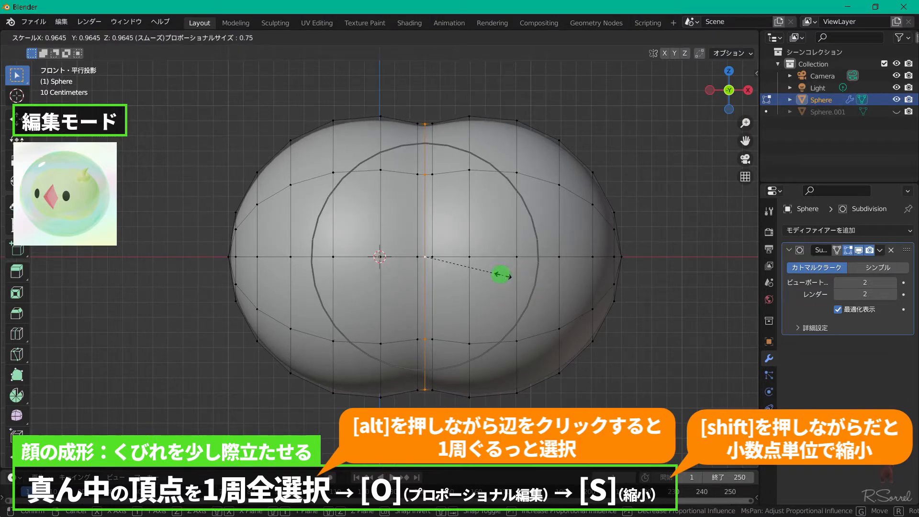
pyautogui.click(498, 274)
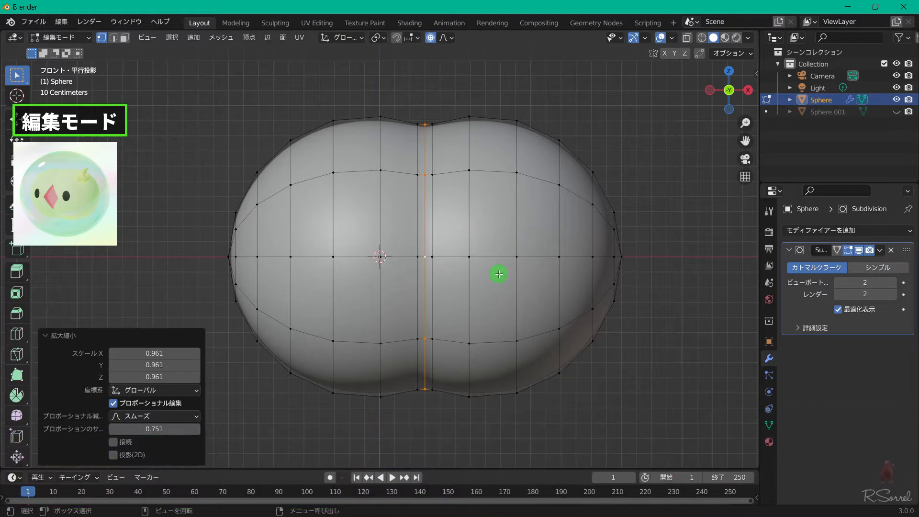
pyautogui.press('o')
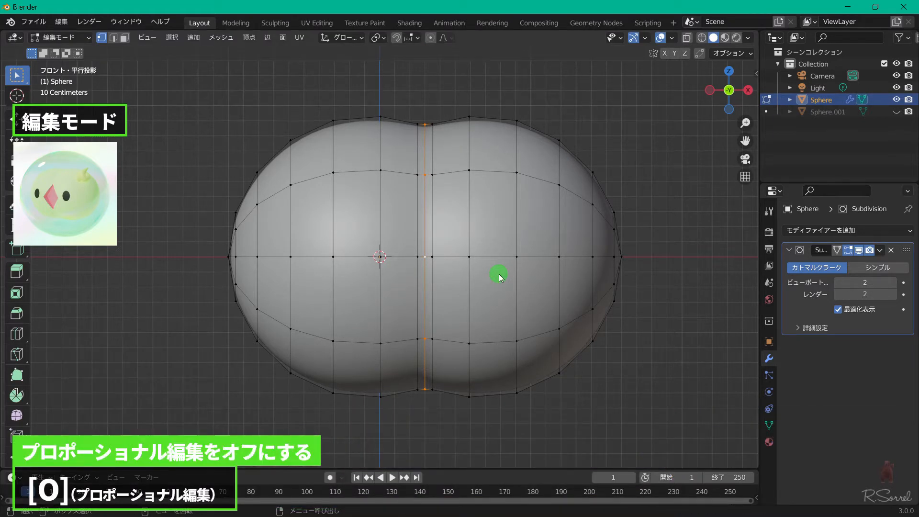
pyautogui.press('Tab')
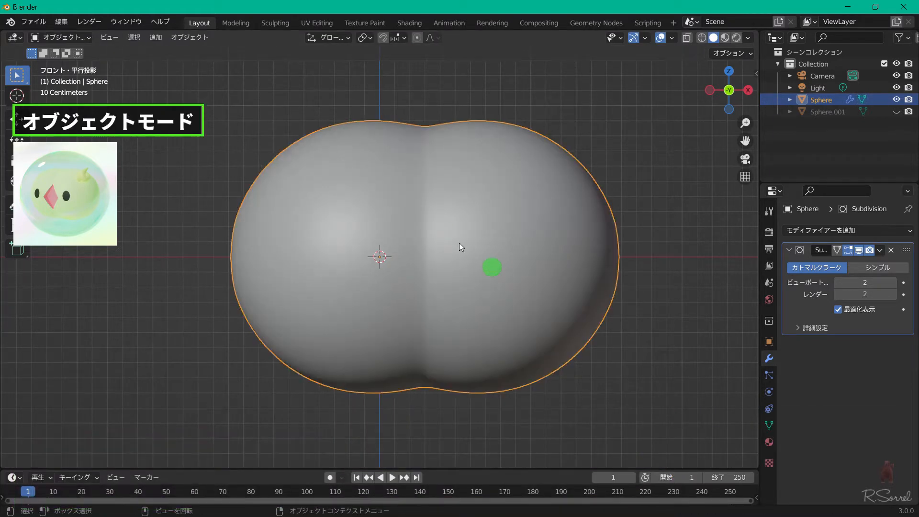
# Set the face's origin to its center of mass (surface) and snap the face to the 3D cursor.
pyautogui.moveTo(435, 213); pyautogui.dragTo(441, 261, button='middle')
pyautogui.rightClick(458, 198)
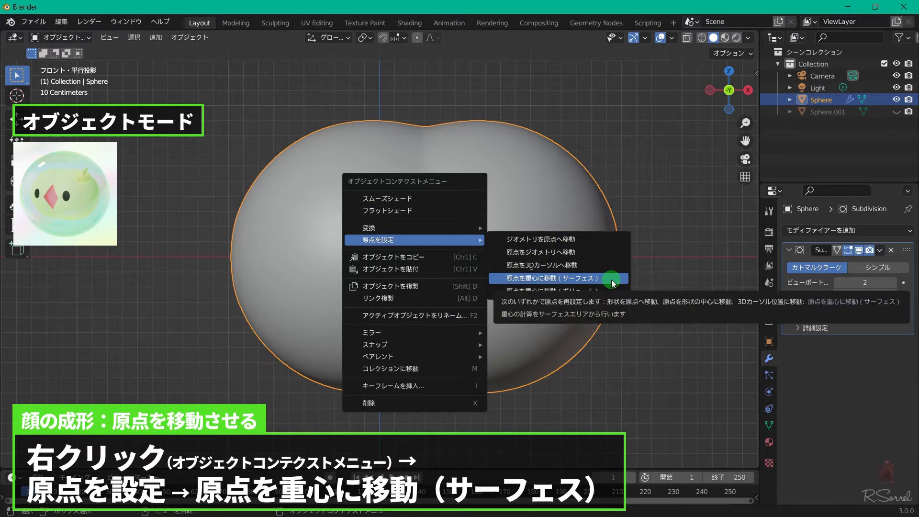
pyautogui.click(610, 278)
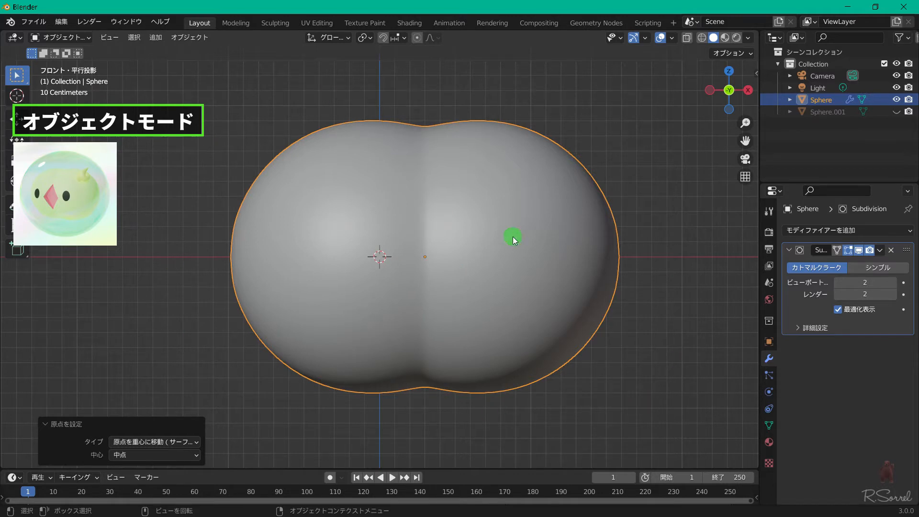
pyautogui.hotkey('shift', 's')
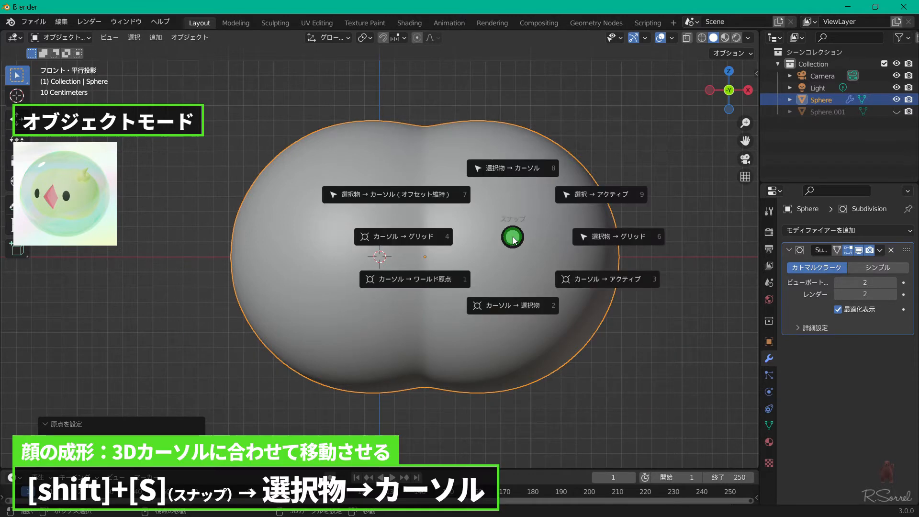
pyautogui.click(524, 165)
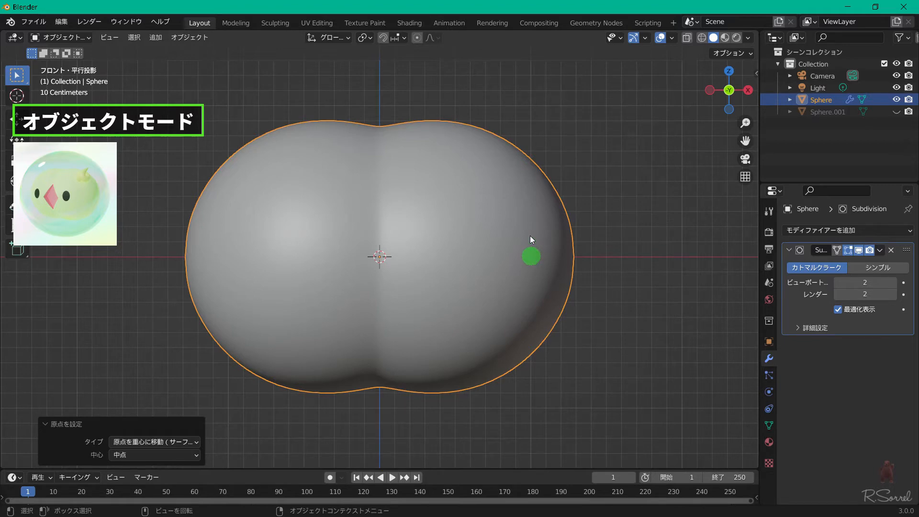
# Add a cube for the mouth and move it about -2.39 m along Y, in front of the face.
pyautogui.hotkey('shift', 'a')
pyautogui.moveTo(410, 154)
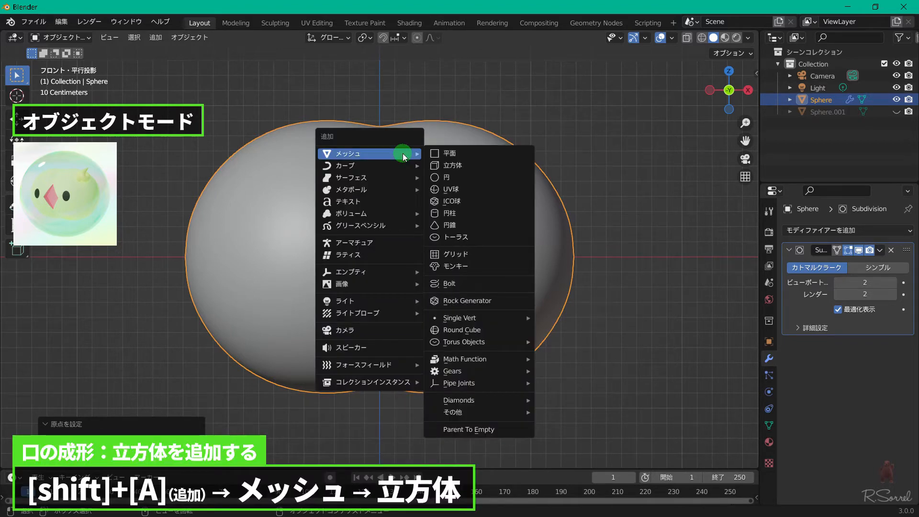
pyautogui.click(450, 166)
pyautogui.moveTo(619, 156); pyautogui.dragTo(538, 197, button='middle')
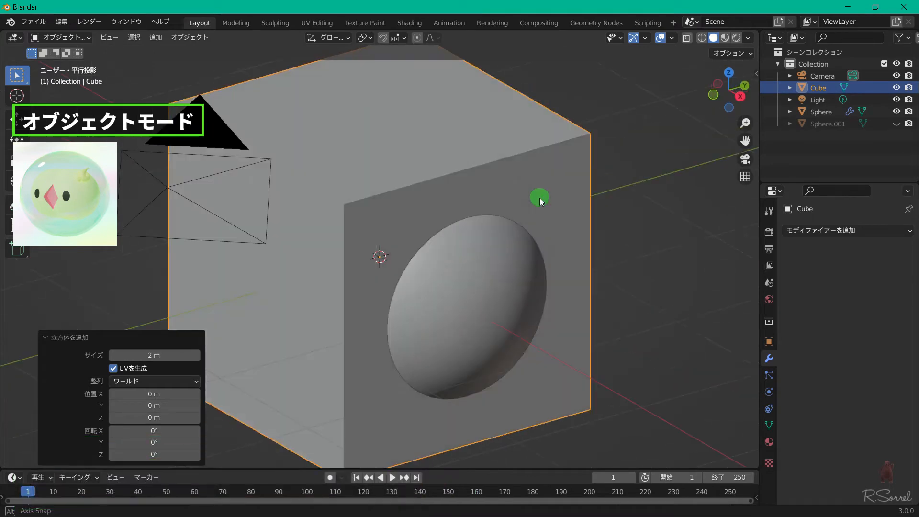
pyautogui.scroll(-4, 512, 194)
pyautogui.press('g')
pyautogui.press('y')
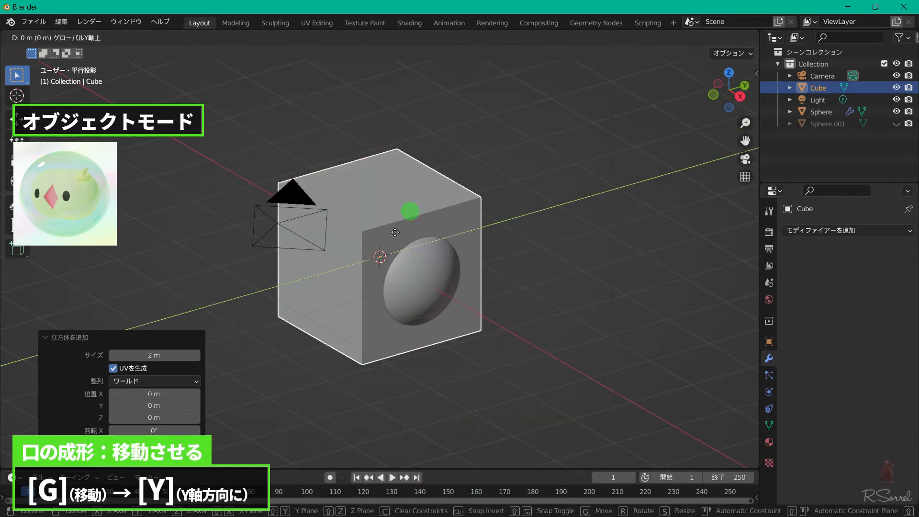
pyautogui.click(276, 283)
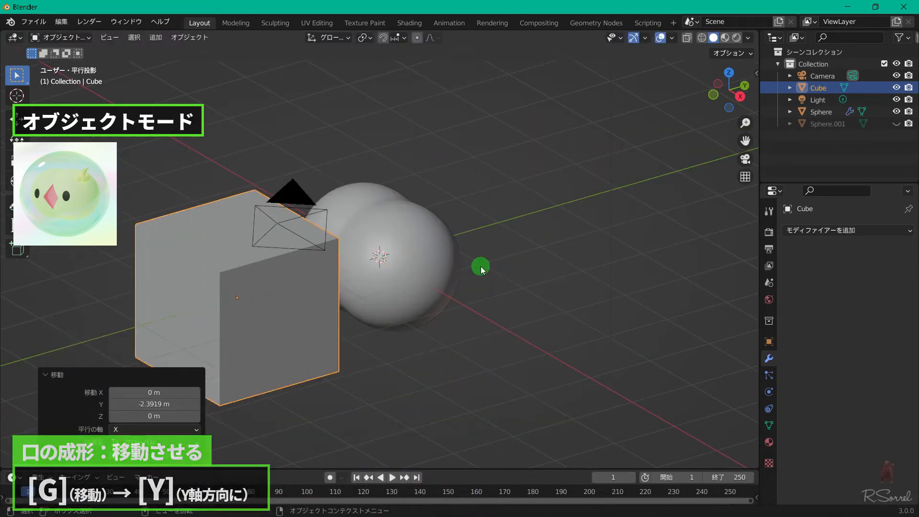
# Rotate the cube 45° around Y and scale it down to a small diamond at the face's center.
pyautogui.press('KP_1')
pyautogui.write('ry')
pyautogui.write('45')
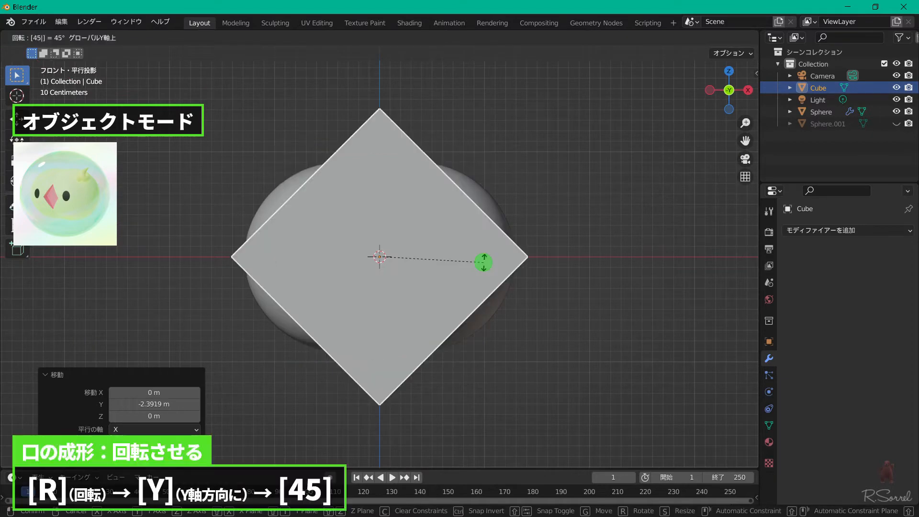
pyautogui.press('Return')
pyautogui.press('s')
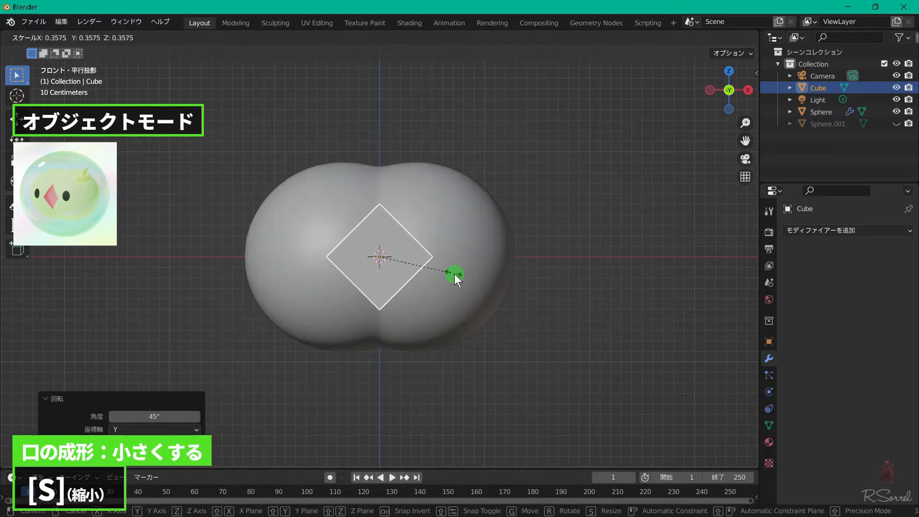
pyautogui.click(444, 272)
# In Edit Mode, narrow the diamond by scaling its side vertices to about 0.74 along X, and return to Object Mode.
pyautogui.press('Tab')
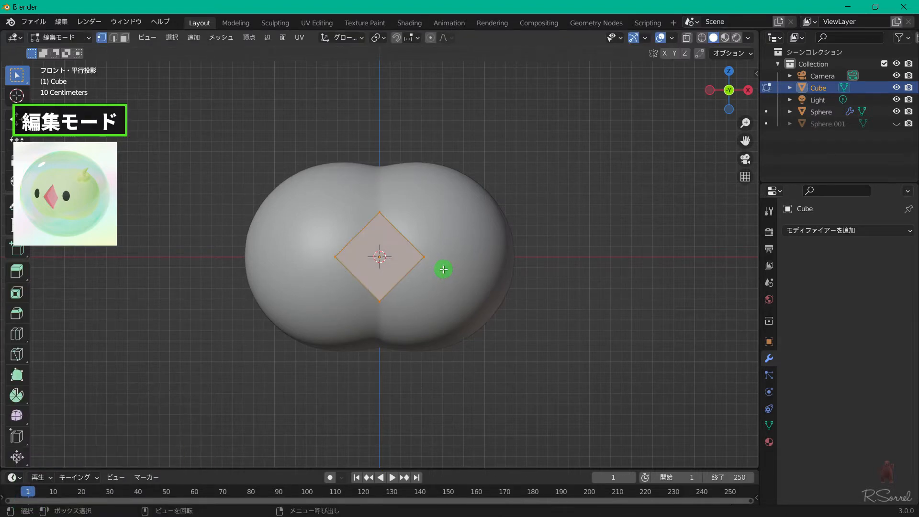
pyautogui.moveTo(449, 257); pyautogui.dragTo(393, 283, button='middle')
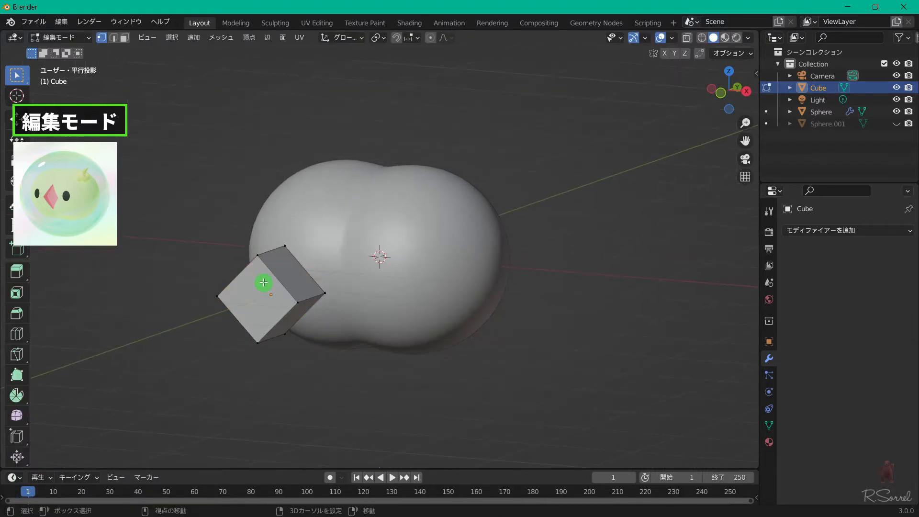
pyautogui.moveTo(251, 316); pyautogui.dragTo(359, 314, button='middle')
pyautogui.keyDown('shift'); pyautogui.moveTo(452, 268); pyautogui.dragTo(553, 296); pyautogui.keyUp('shift')
pyautogui.press('KP_1')
pyautogui.press('s')
pyautogui.press('x')
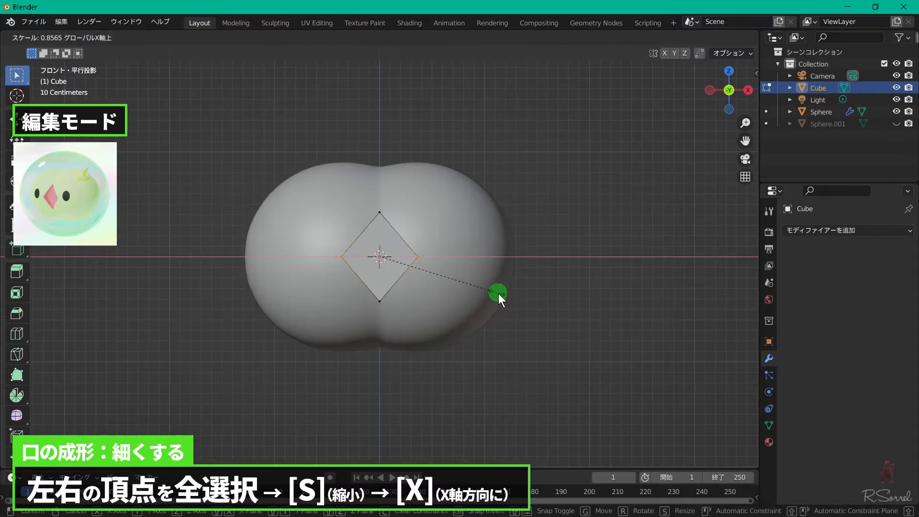
pyautogui.click(483, 288)
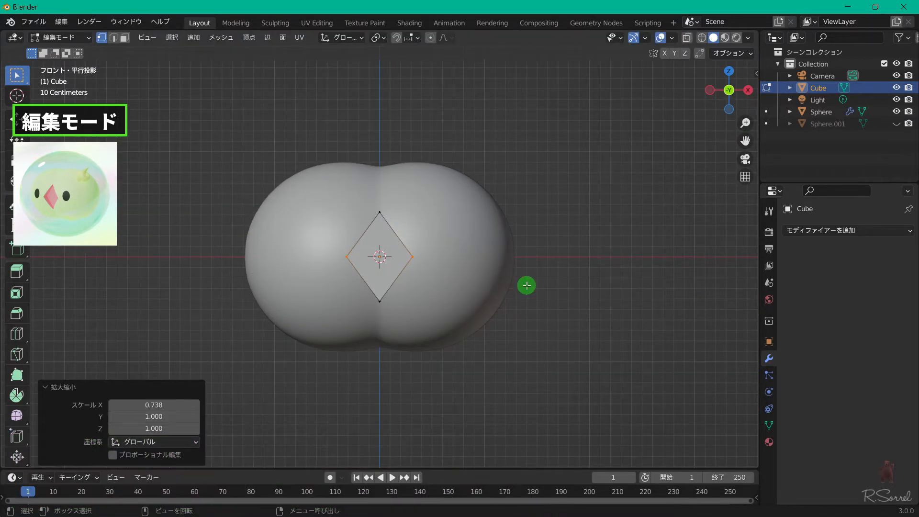
pyautogui.press('Tab')
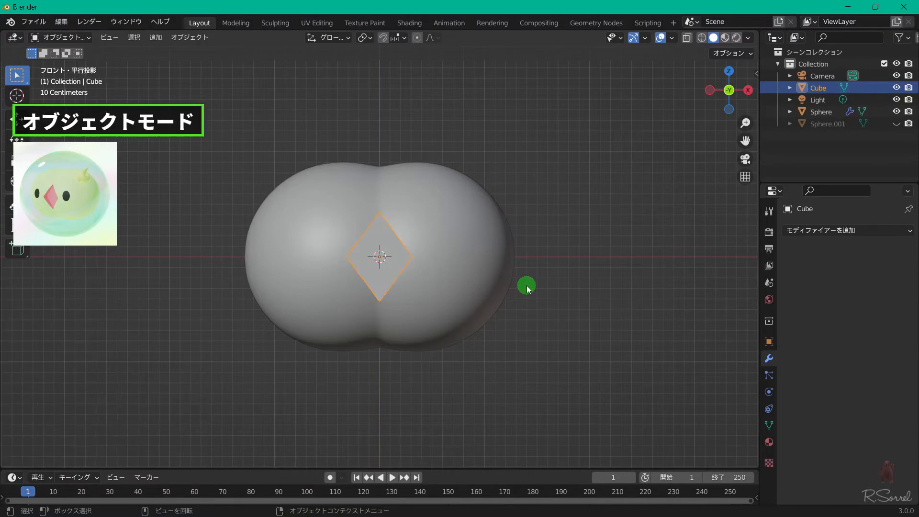
# Add a Boolean modifier to the face in Difference mode with Cube as its object.
pyautogui.click(466, 220)
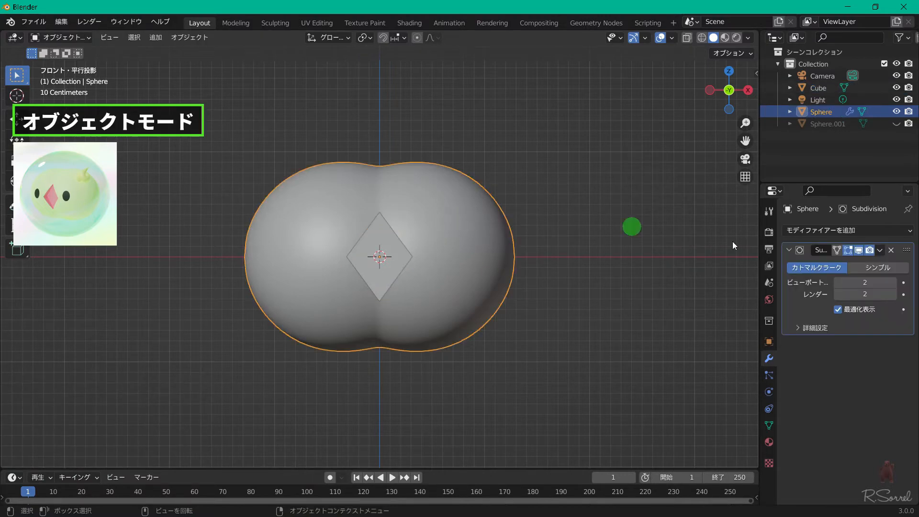
pyautogui.click(823, 232)
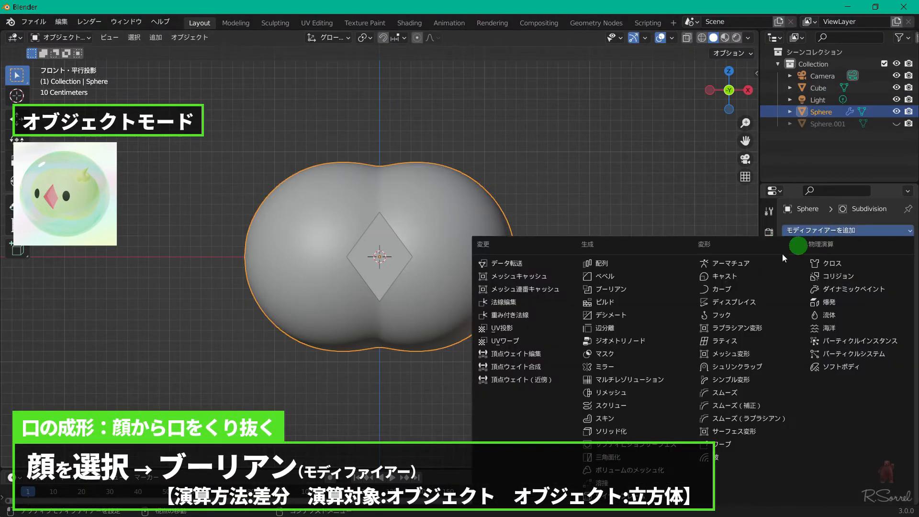
pyautogui.click(627, 290)
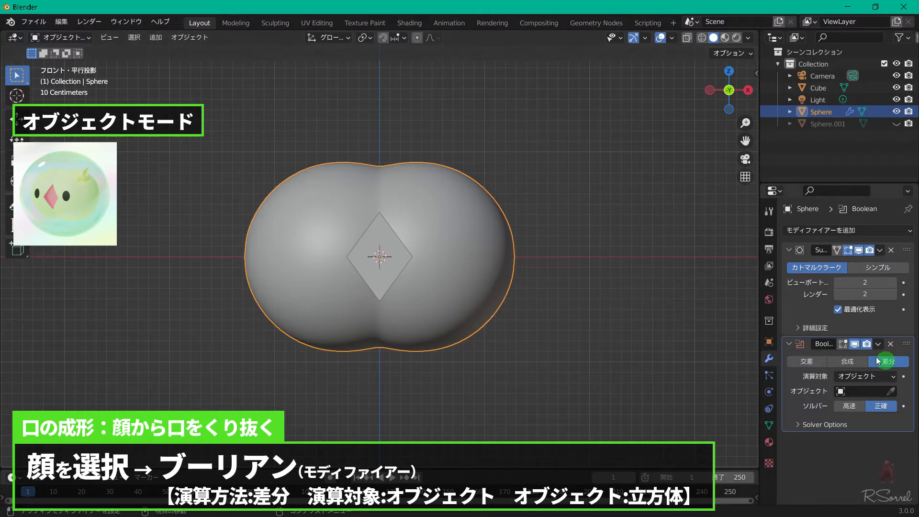
pyautogui.click(854, 390)
pyautogui.click(814, 269)
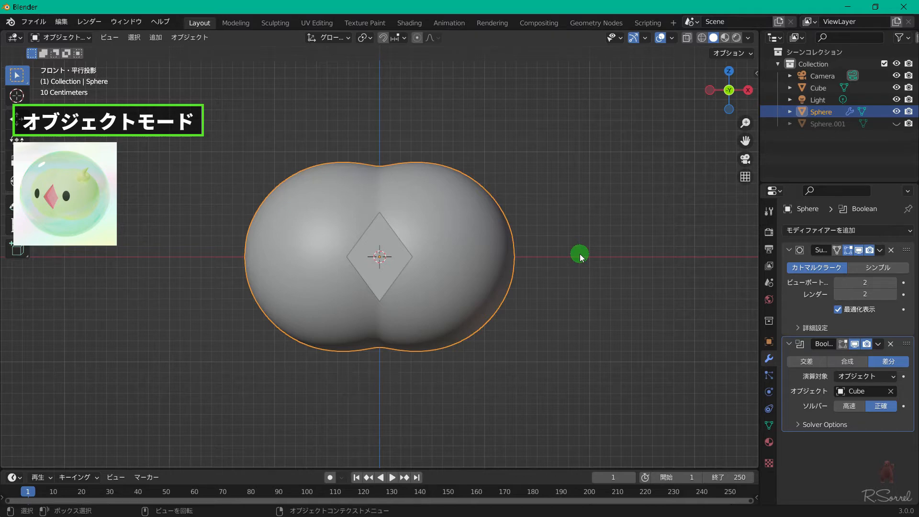
# Move the cube about 1.44 m along Y into the face and hide it to inspect the mouth cutout.
pyautogui.moveTo(579, 254); pyautogui.dragTo(538, 275, button='middle')
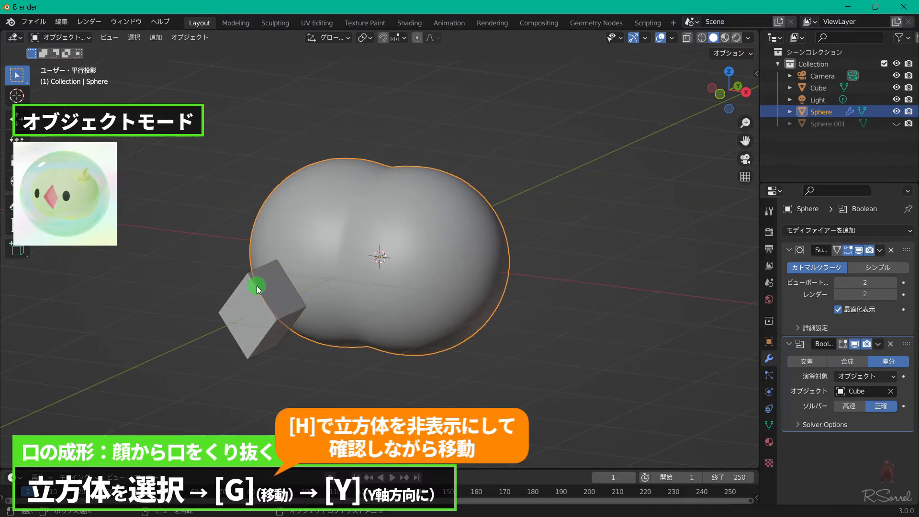
pyautogui.click(257, 289)
pyautogui.press('g')
pyautogui.press('y')
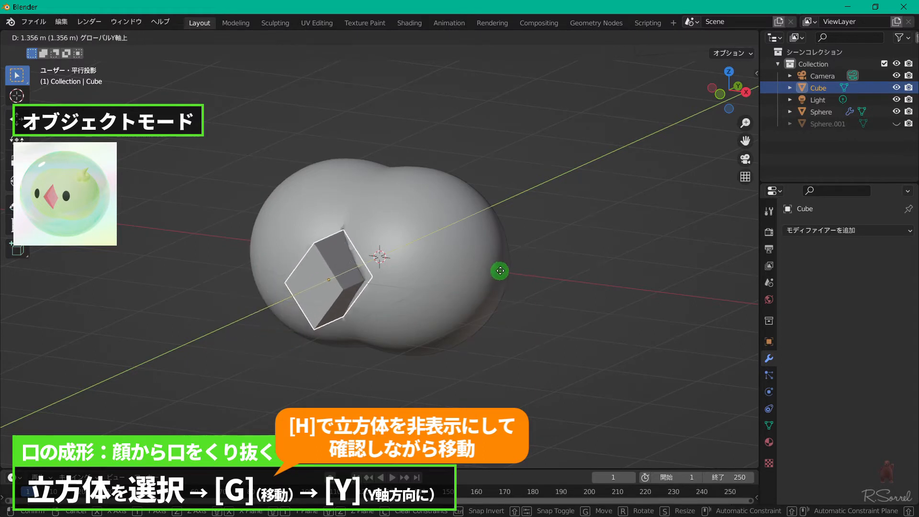
pyautogui.click(484, 279)
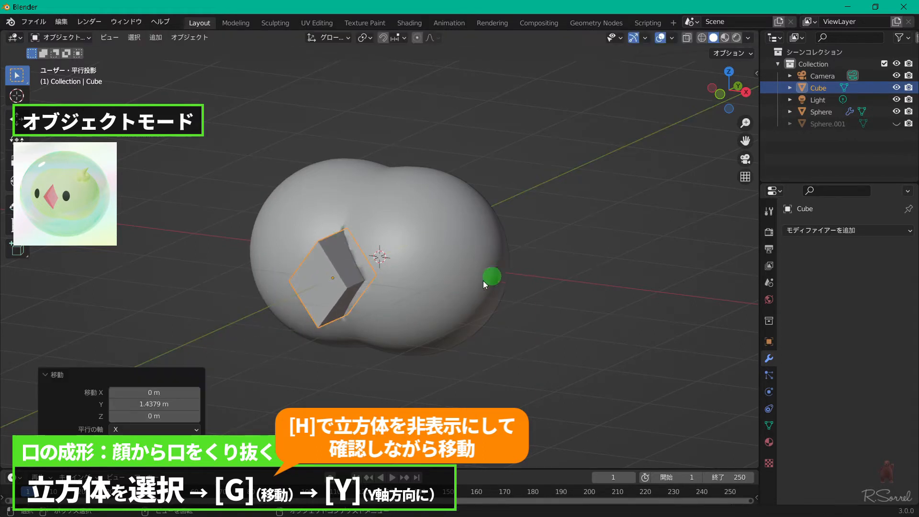
pyautogui.press('h')
pyautogui.moveTo(392, 291); pyautogui.dragTo(435, 217, button='middle')
pyautogui.scroll(2, 420, 267)
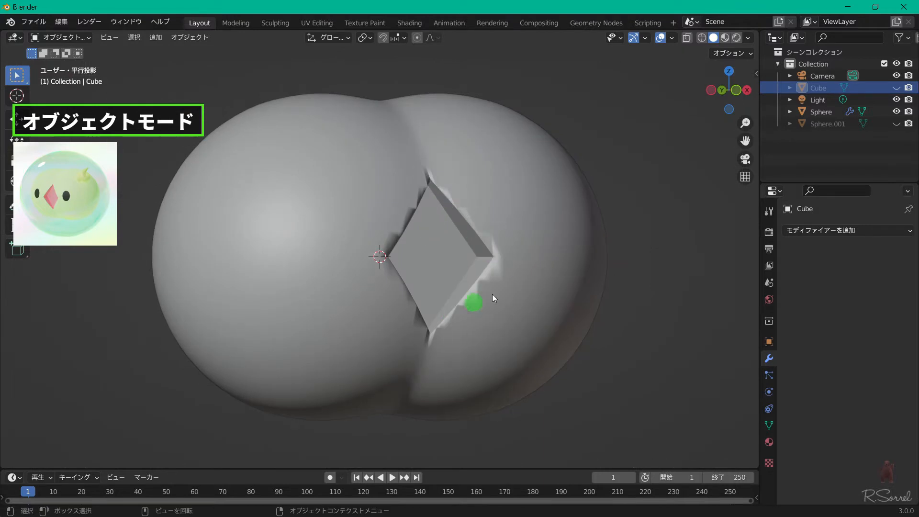
# Enable Auto Smooth in the face's Normals settings to clean up the shading around the mouth cutout.
pyautogui.click(541, 295)
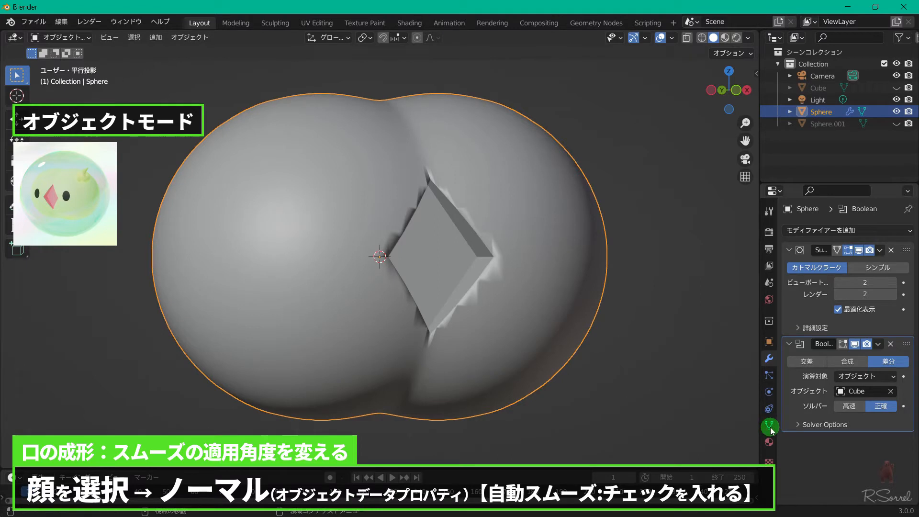
pyautogui.click(768, 425)
pyautogui.scroll(-1, 823, 428)
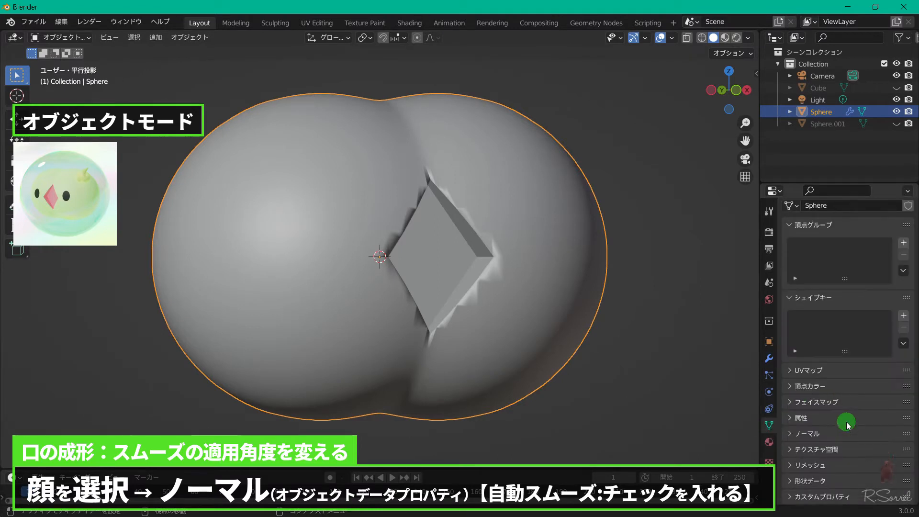
pyautogui.click(837, 432)
pyautogui.scroll(-1, 837, 432)
pyautogui.click(838, 430)
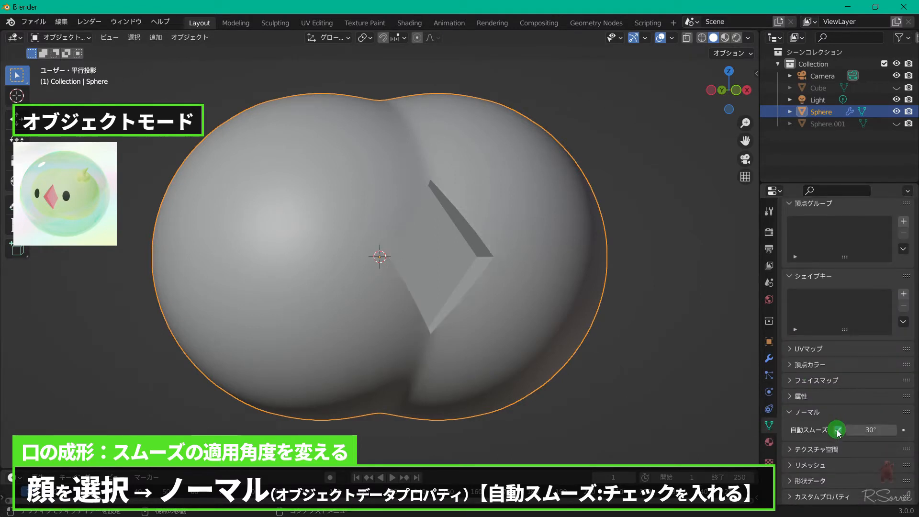
# Apply the face's rotation and scale, and rename the face object as Kao.
pyautogui.press('KP_1')
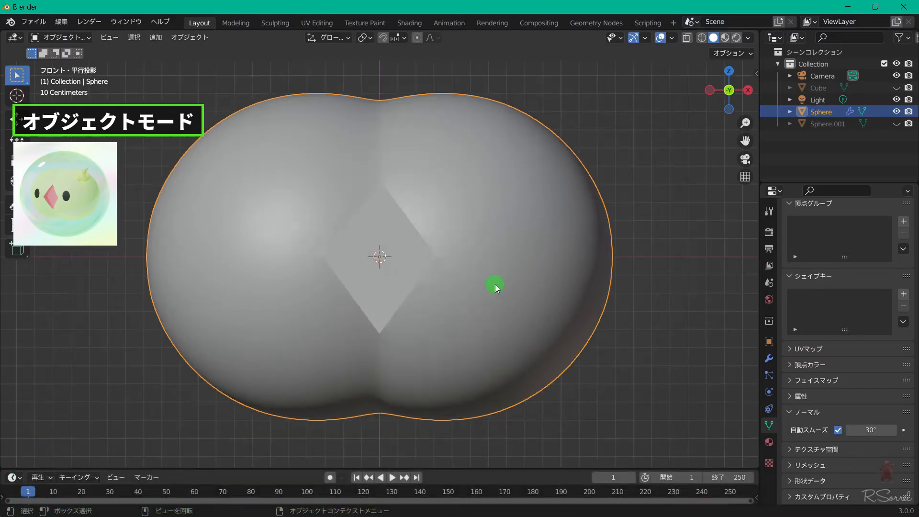
pyautogui.hotkey('ctrl', 'a')
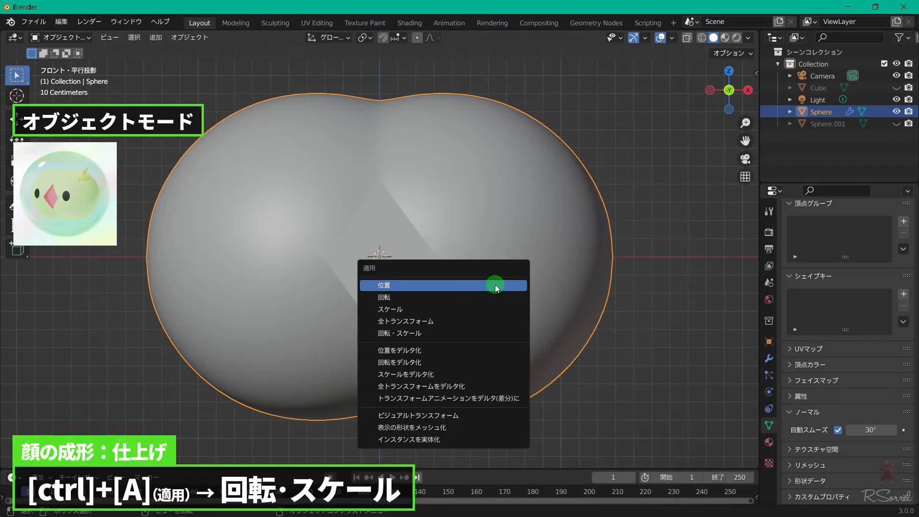
pyautogui.click(480, 333)
pyautogui.press('F2')
pyautogui.write('Kao')
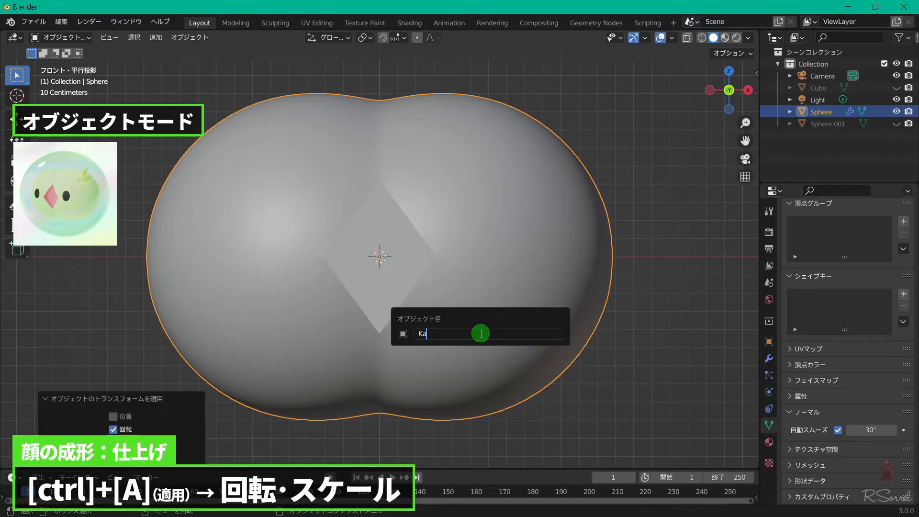
pyautogui.press('Return')
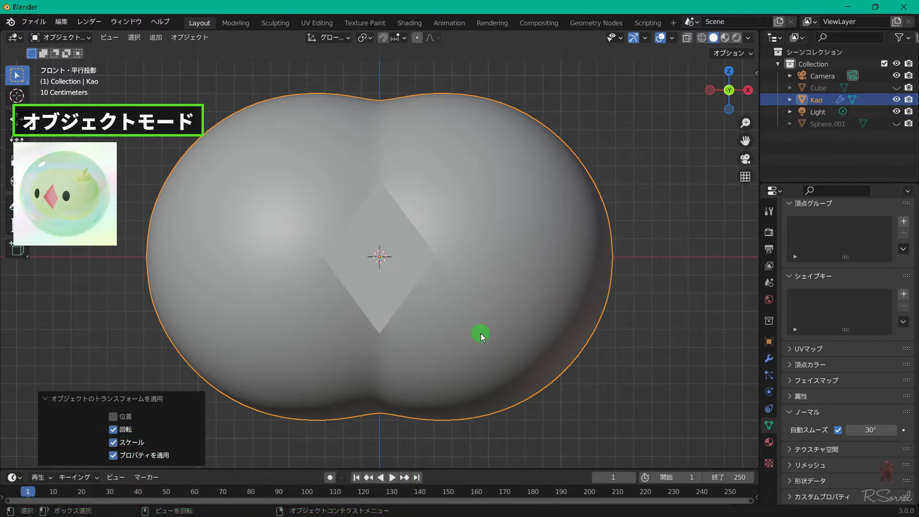
# Add a mesh circle for the eye with its fill type set to 三角の扇形 (Triangle Fan).
pyautogui.hotkey('shift', 'a')
pyautogui.moveTo(325, 135)
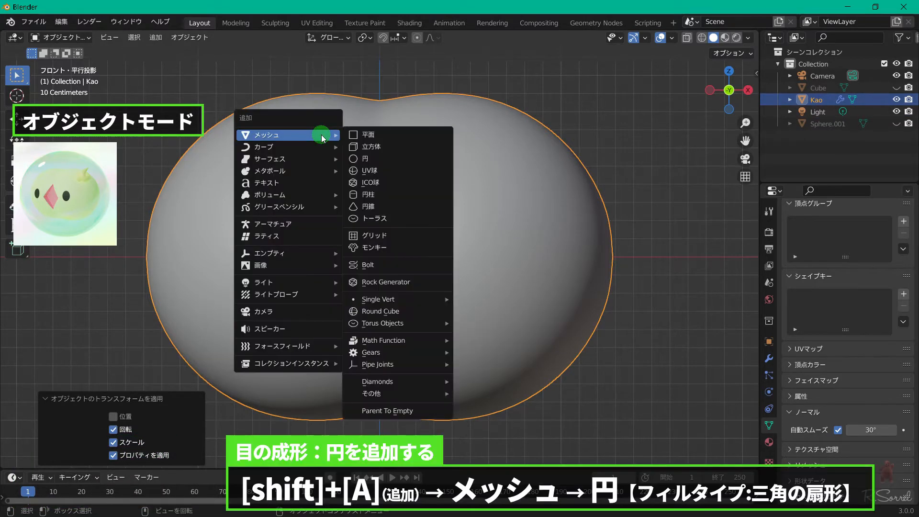
pyautogui.click(387, 159)
pyautogui.click(165, 358)
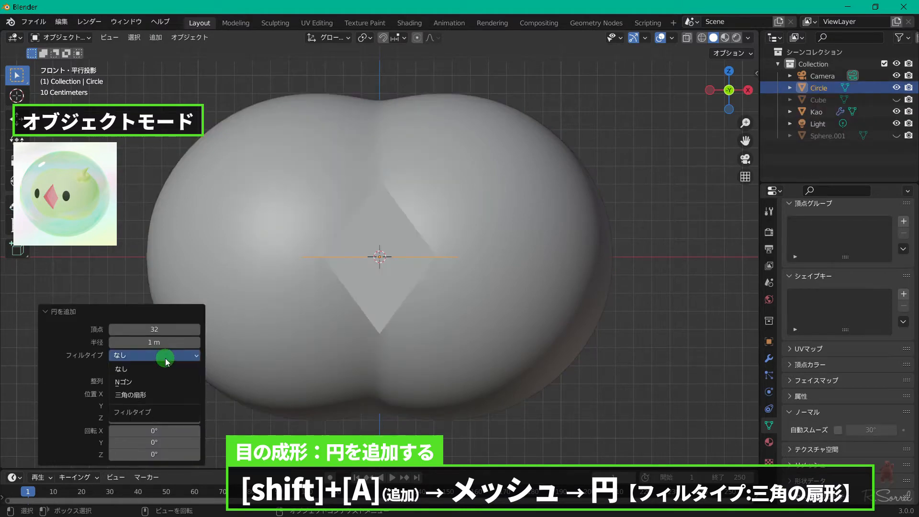
pyautogui.click(150, 393)
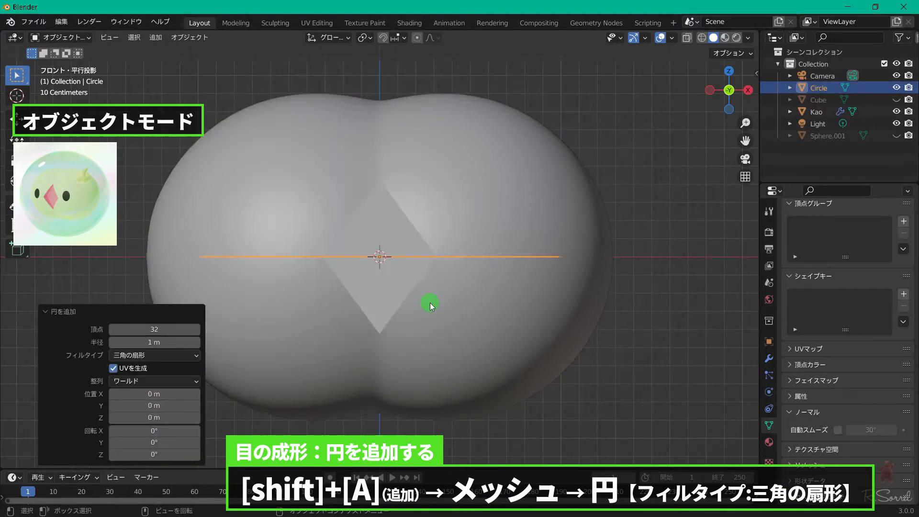
# Isolate the circle in local view and stand it upright by rotating it 90° around X.
pyautogui.press('KP_Divide')
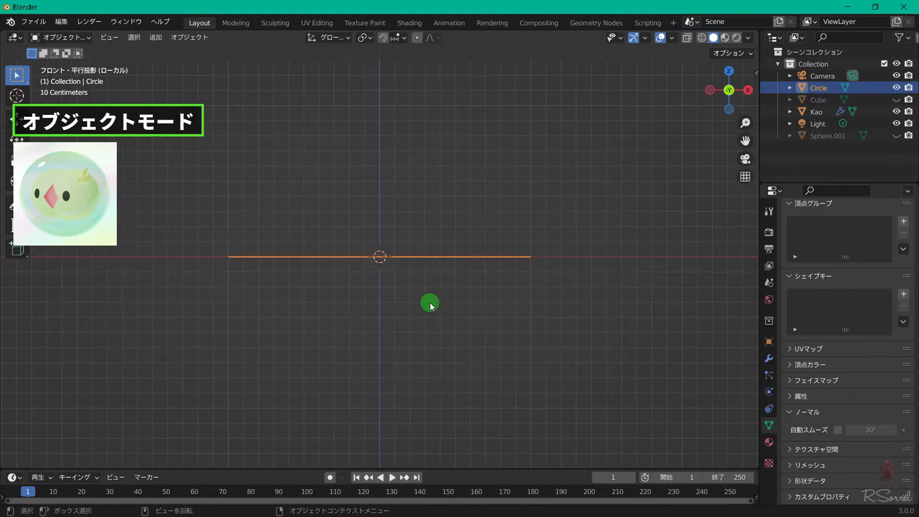
pyautogui.press('r')
pyautogui.press('x')
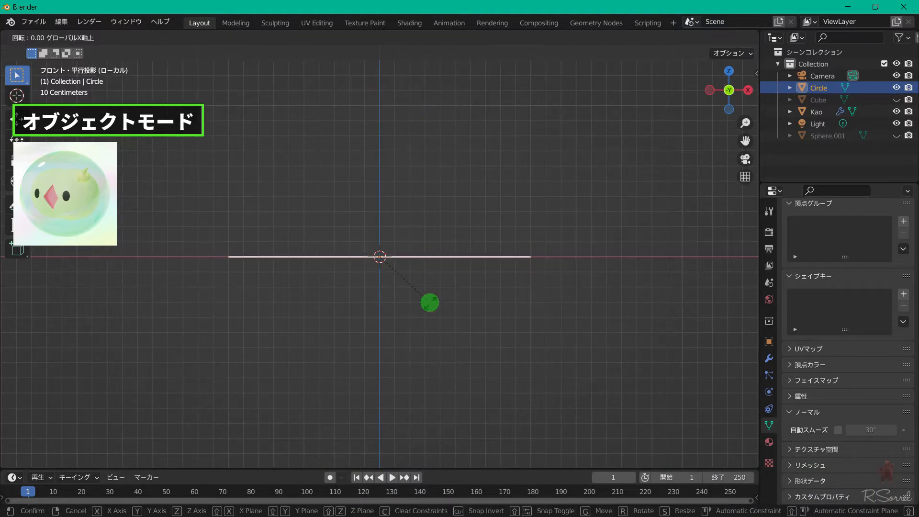
pyautogui.press('9')
pyautogui.press('0')
pyautogui.press('Return')
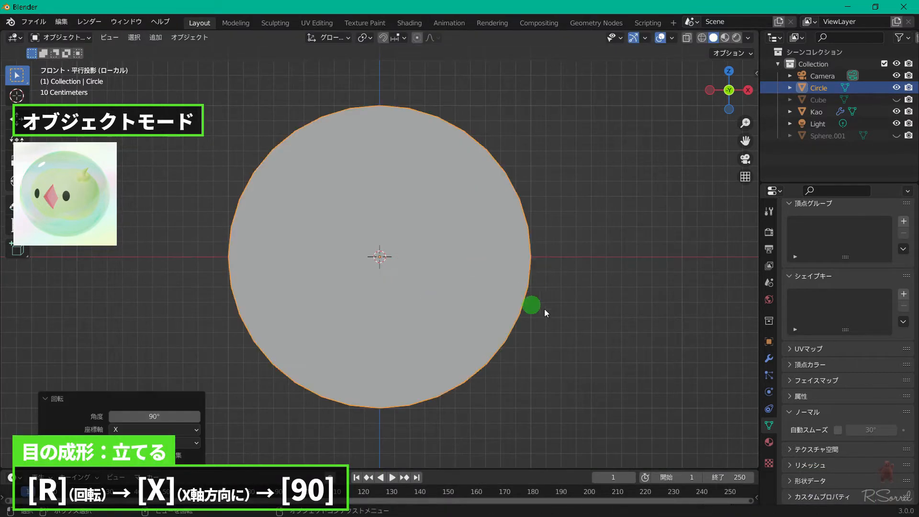
# Scale the circle to about 0.683 along X and 1.1 along Z into a tall oval, and shade it smooth.
pyautogui.press('x')
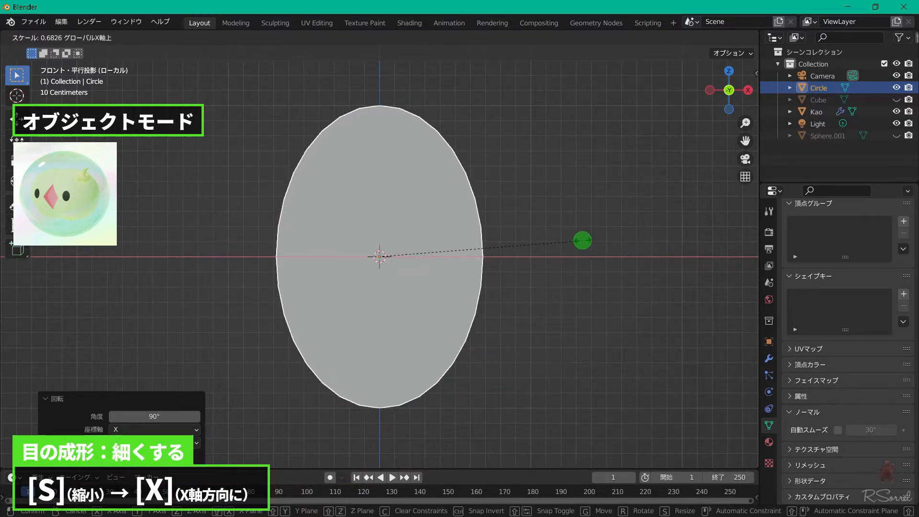
pyautogui.click(581, 240)
pyautogui.press('s')
pyautogui.press('z')
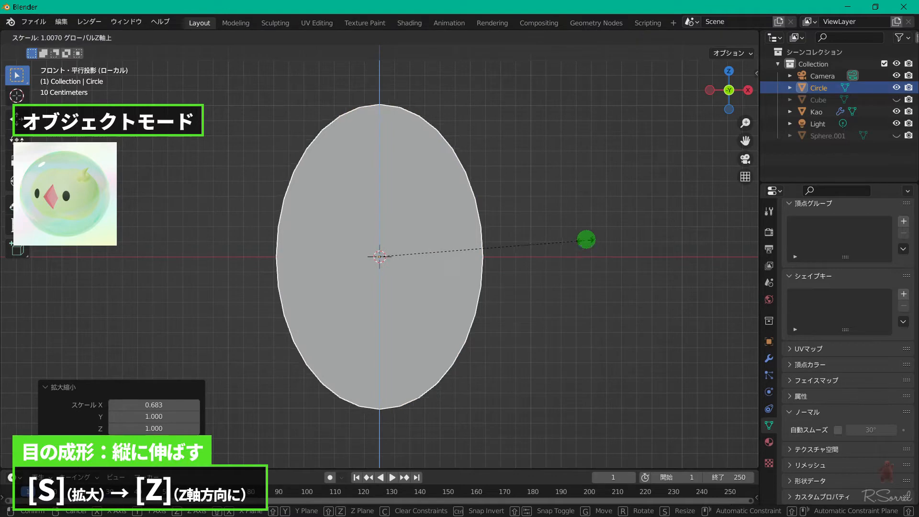
pyautogui.click(601, 237)
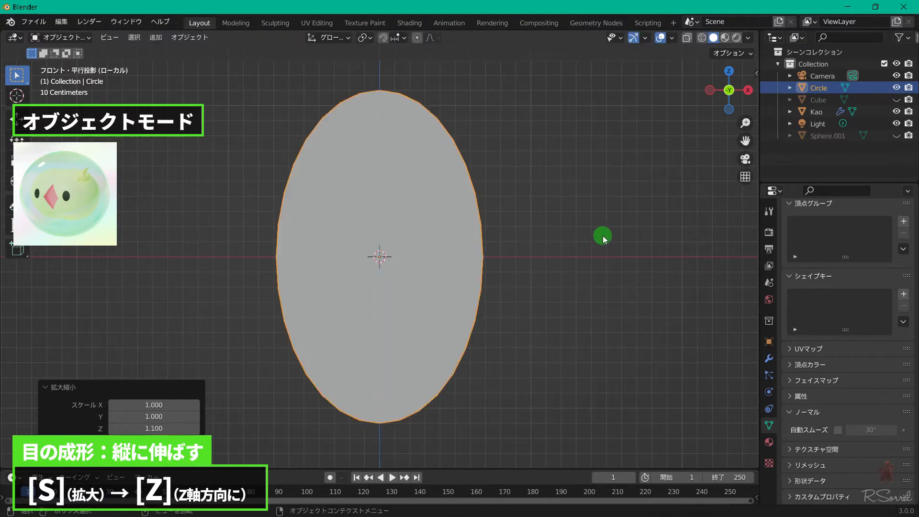
pyautogui.rightClick(409, 171)
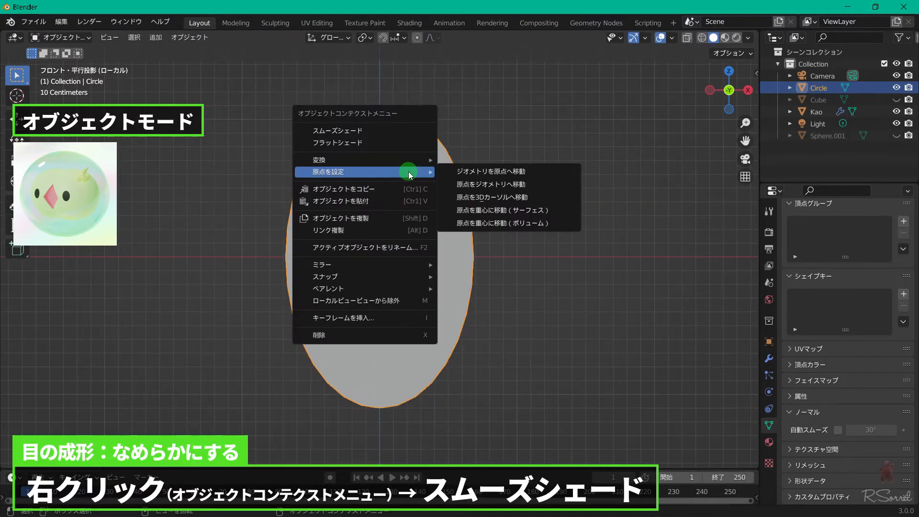
pyautogui.click(390, 133)
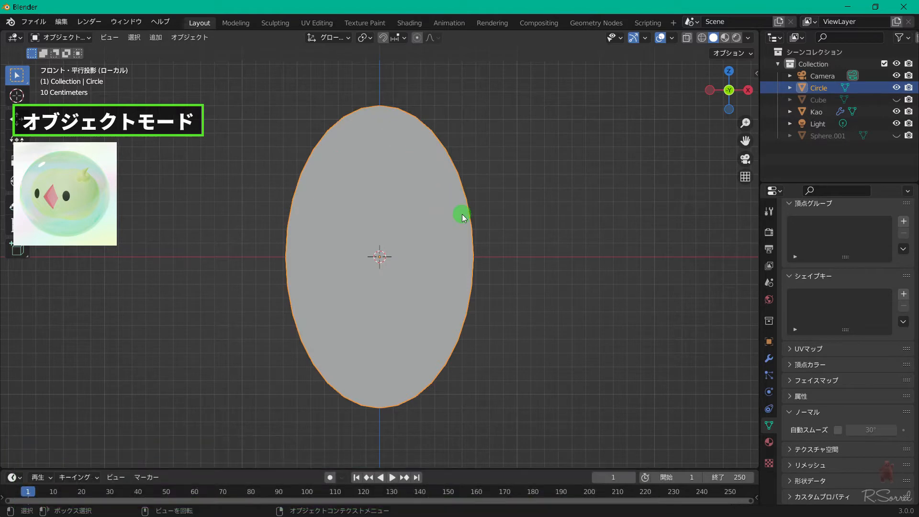
# Leave local view and scale the oval eye uniformly to about 0.175.
pyautogui.press('KP_Divide')
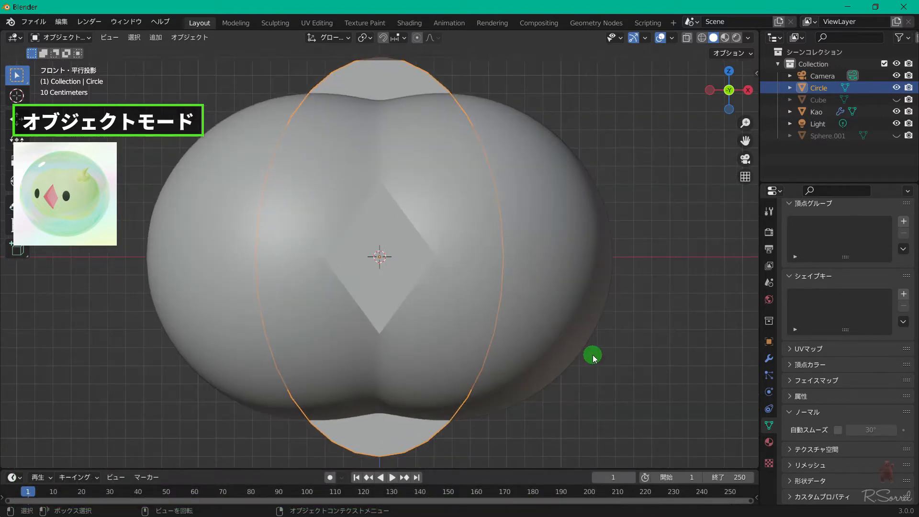
pyautogui.press('s')
pyautogui.click(419, 246)
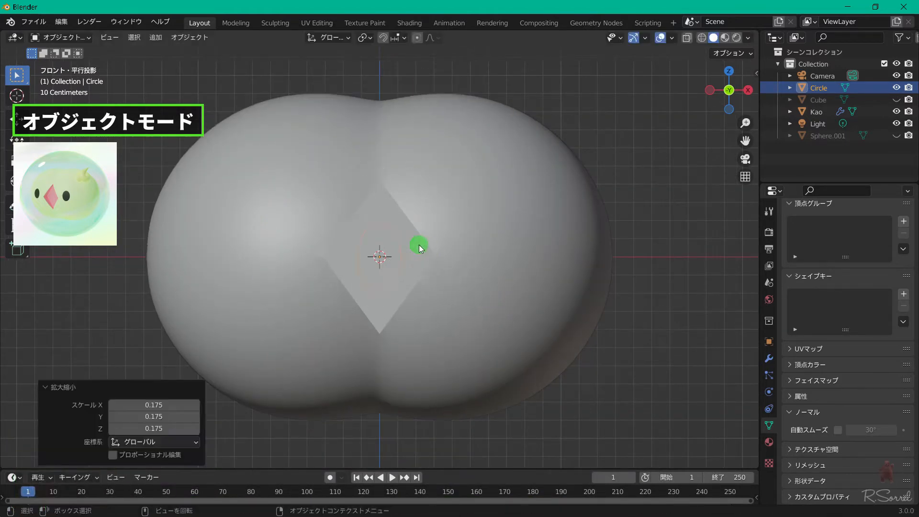
# Add a Shrinkwrap modifier to the oval eye with wrap method プロジェクト, snap mode サーフェスの上 and target Kao.
pyautogui.click(768, 358)
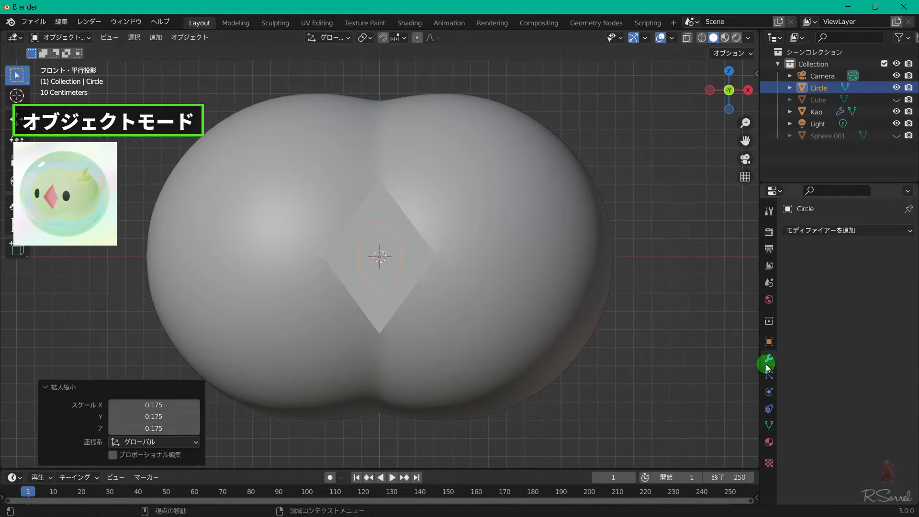
pyautogui.click(873, 231)
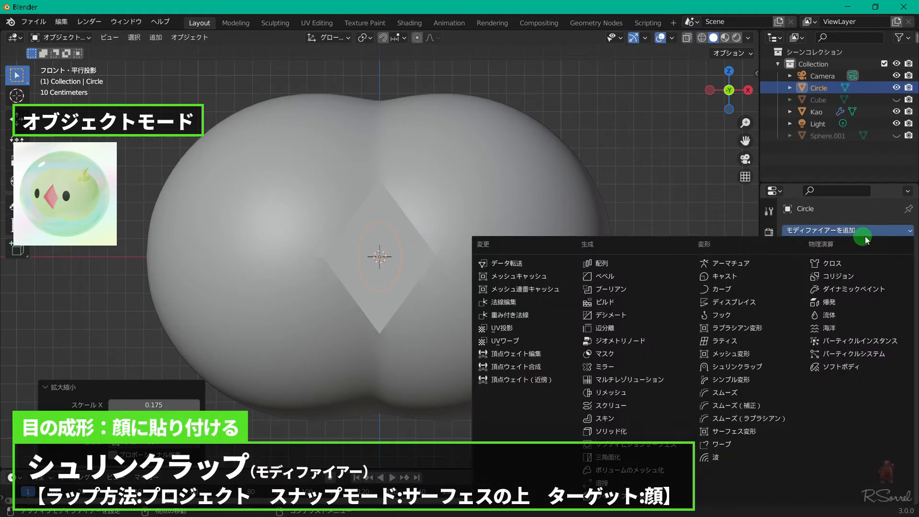
pyautogui.click(757, 367)
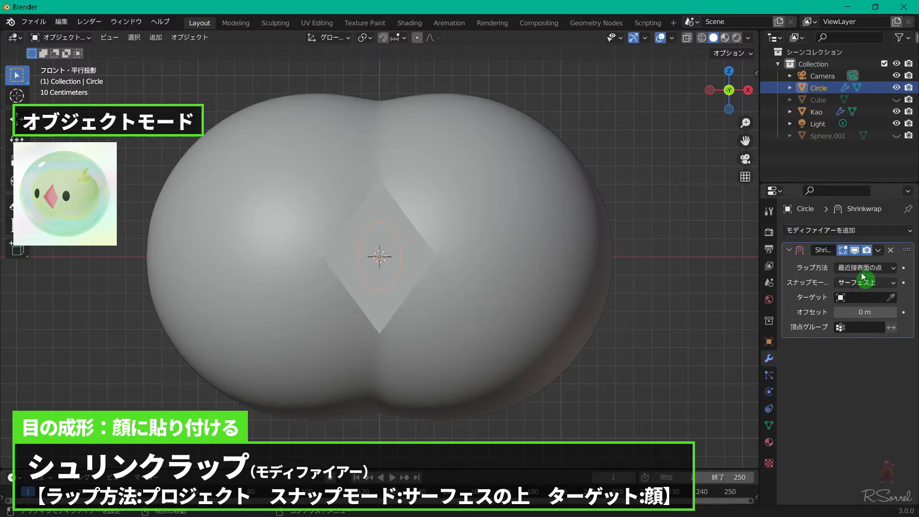
pyautogui.click(860, 268)
pyautogui.click(840, 294)
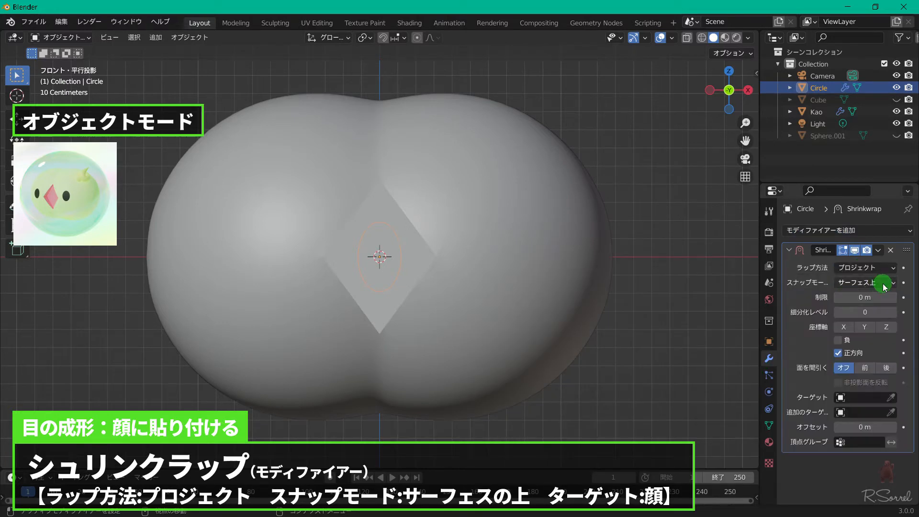
pyautogui.click(882, 283)
pyautogui.click(862, 348)
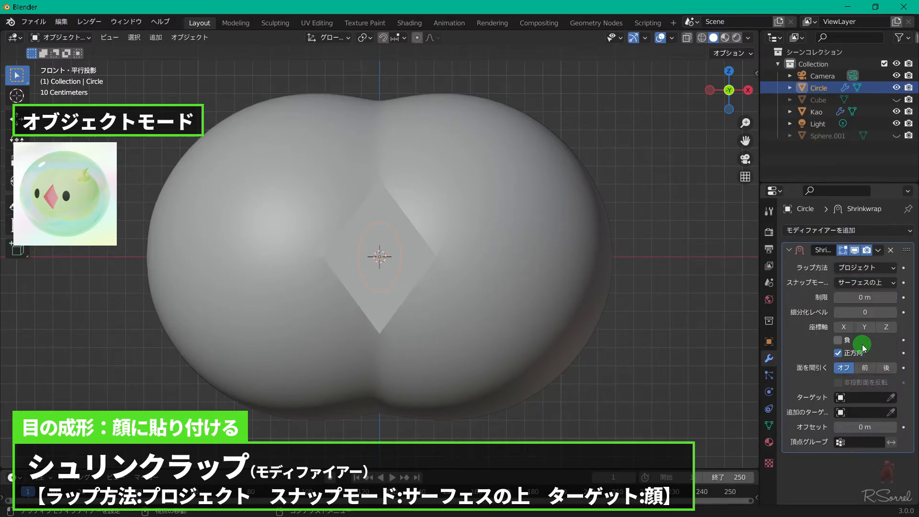
pyautogui.click(859, 397)
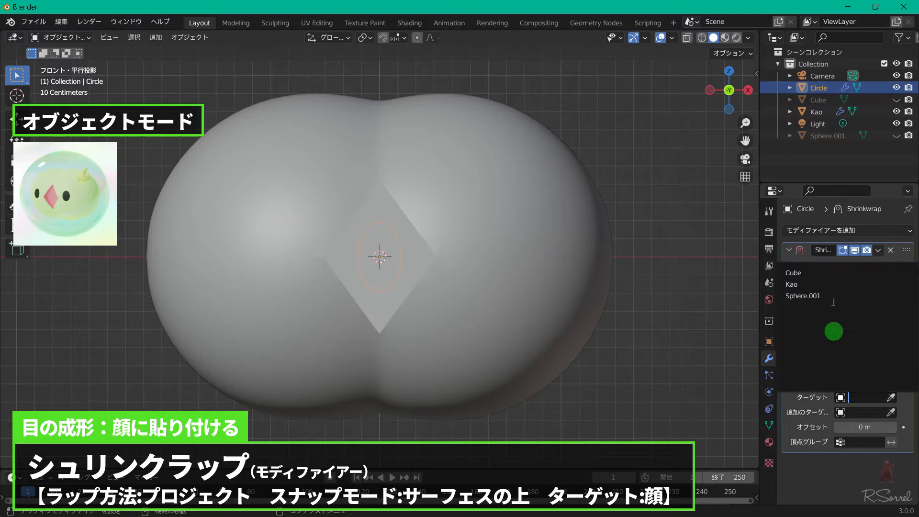
pyautogui.click(825, 284)
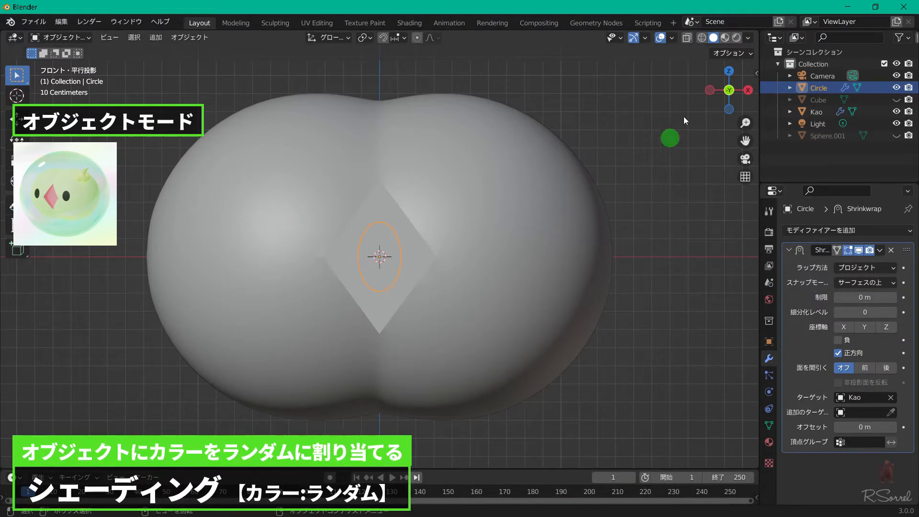
# Set the viewport shading colour to ランダム (Random) so each object has its own colour.
pyautogui.click(747, 37)
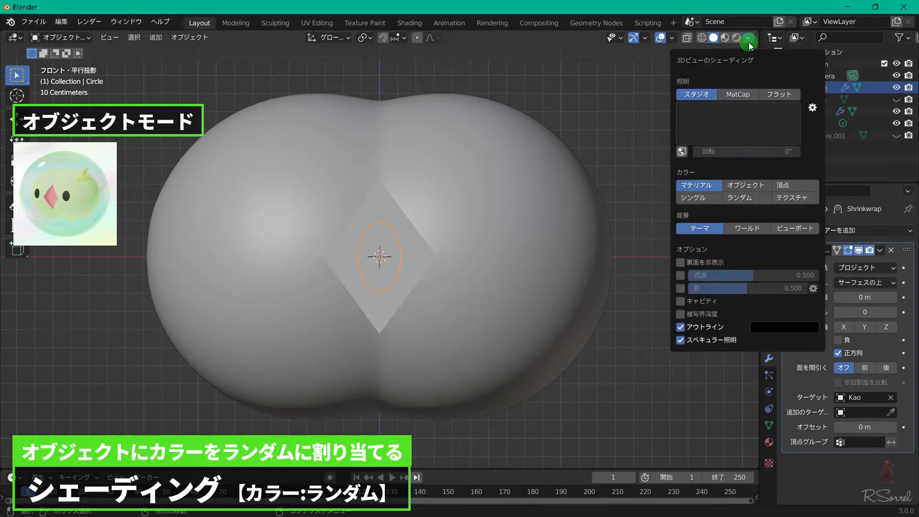
pyautogui.click(747, 198)
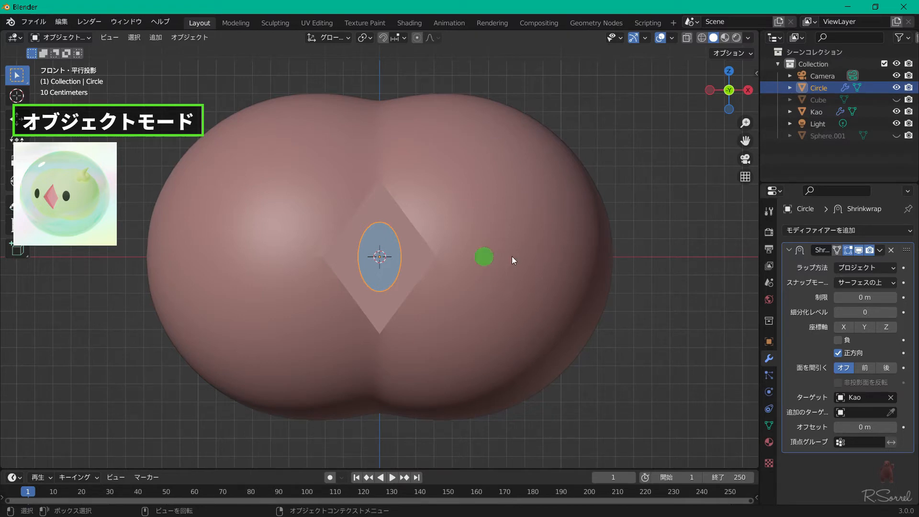
# Add a Mirror modifier to the eye across the X axis with Kao as the mirror object.
pyautogui.click(788, 249)
pyautogui.click(804, 230)
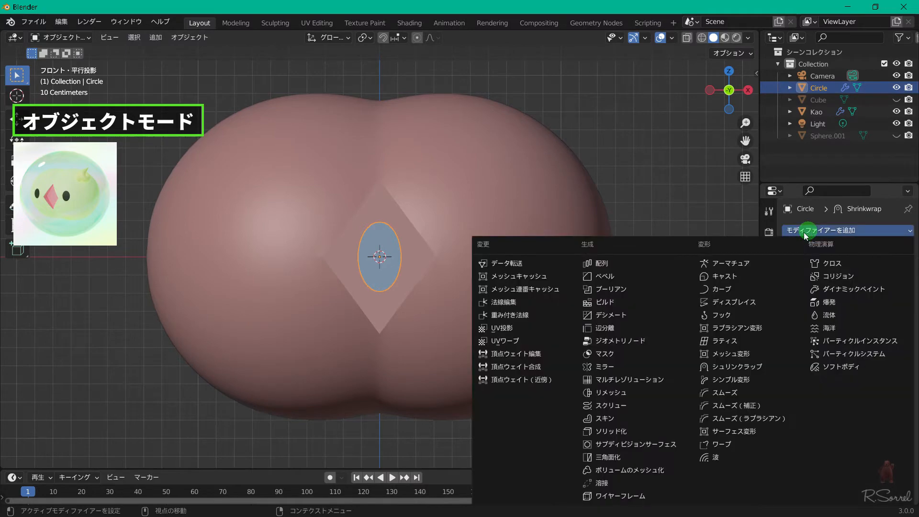
pyautogui.click(616, 365)
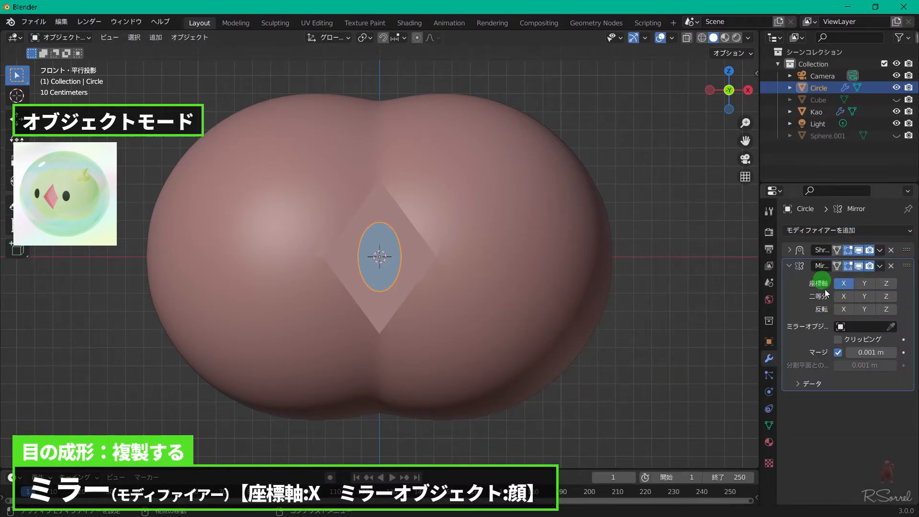
pyautogui.click(840, 325)
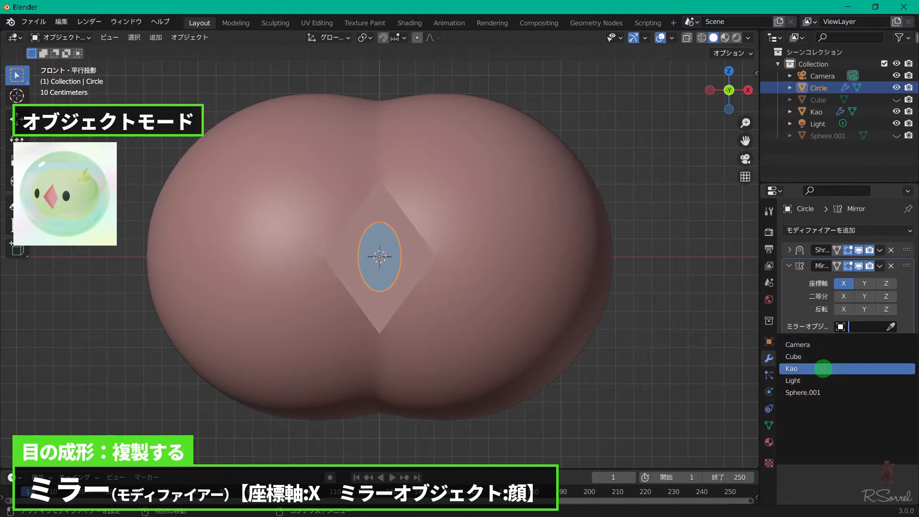
pyautogui.click(824, 368)
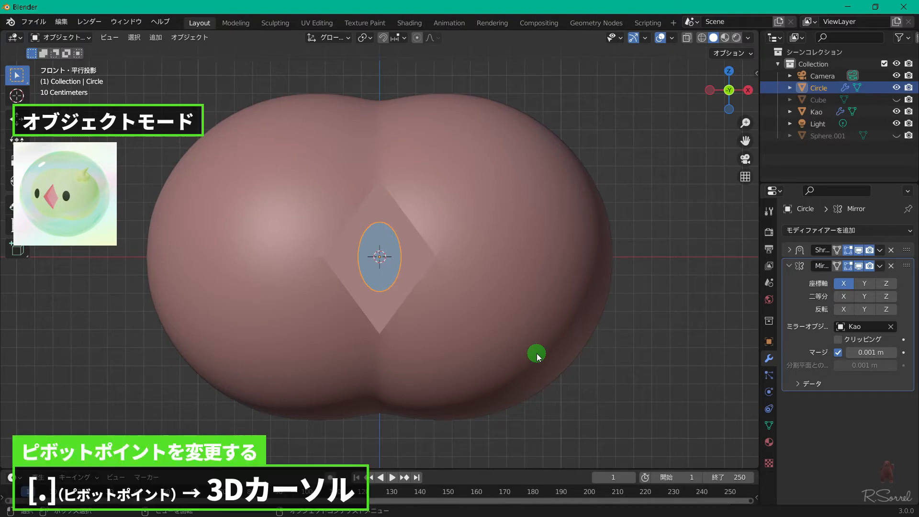
# Trackball-rotate the eye around the 3D cursor, about -5° on the first angle, so the mirrored eyes flank the mouth slightly above centre.
pyautogui.press('.')
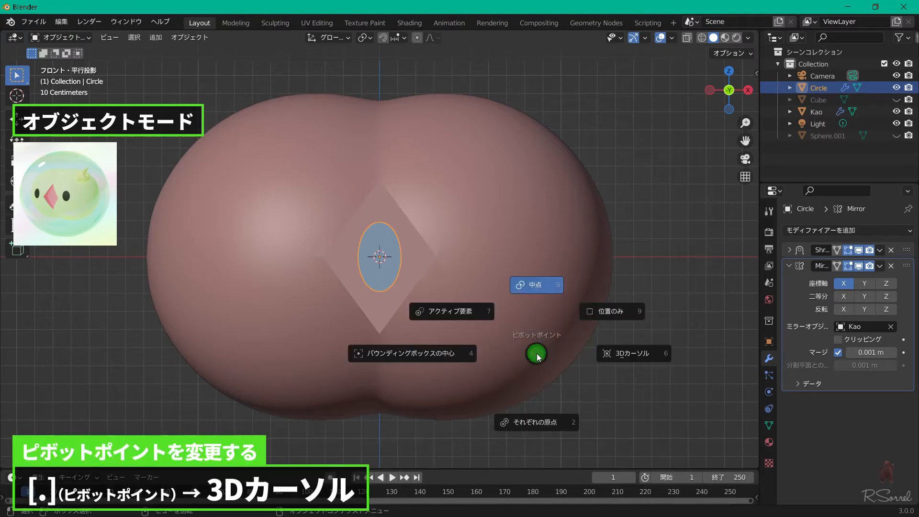
pyautogui.click(611, 355)
pyautogui.press('r')
pyautogui.press('r')
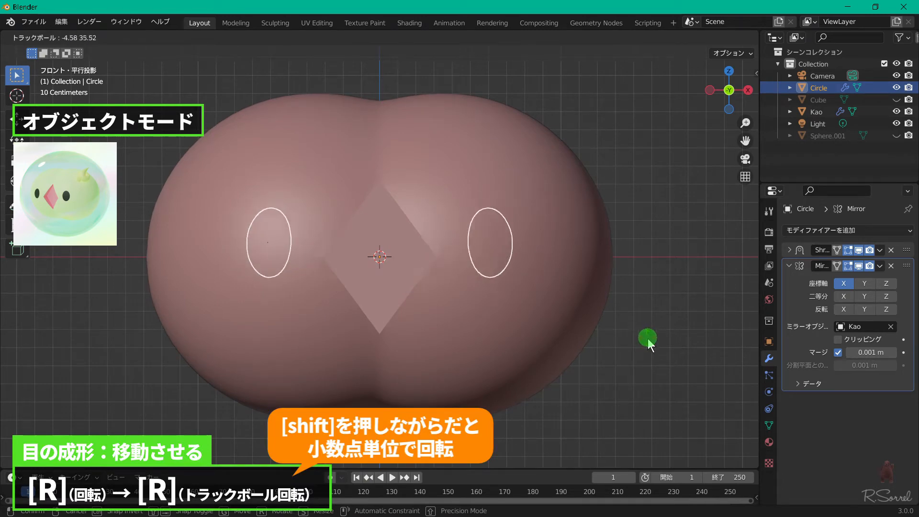
pyautogui.click(568, 314)
# Return the pivot point to 中点 (Median Point) and apply the eye's rotation and scale.
pyautogui.press('.')
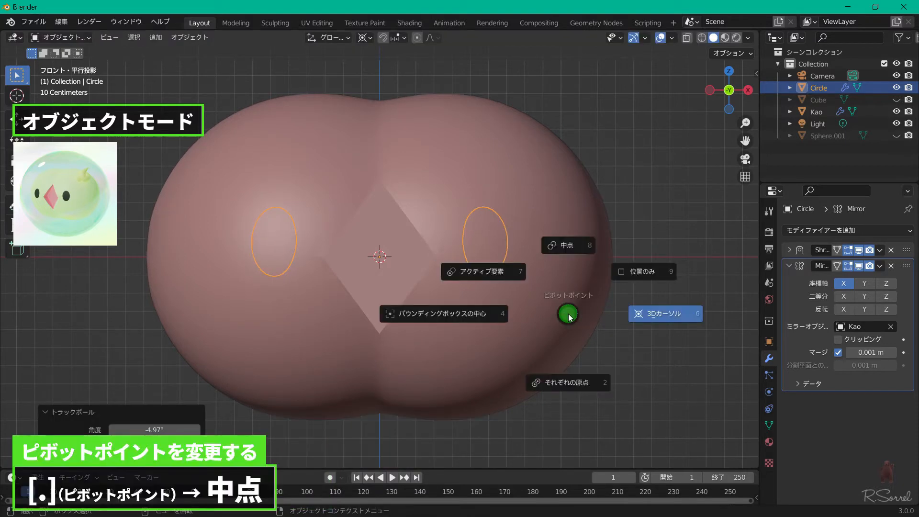
pyautogui.click(573, 247)
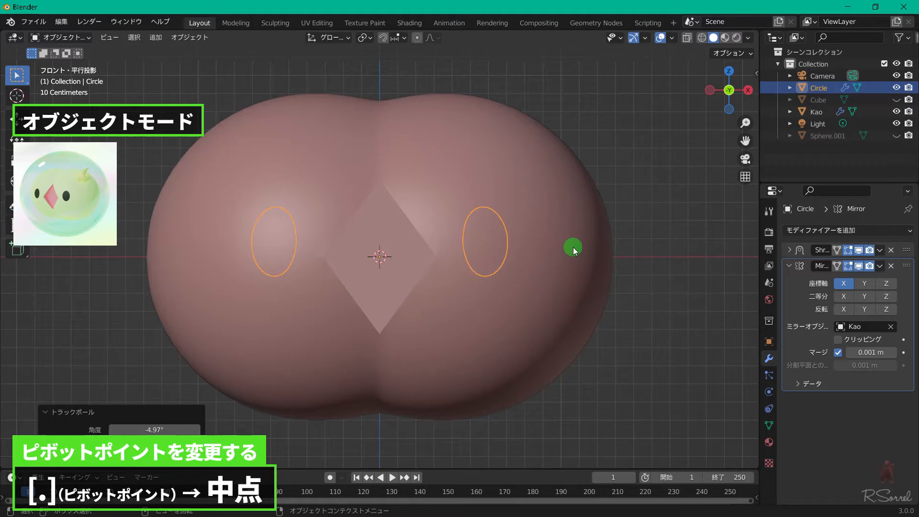
pyautogui.hotkey('ctrl', 'a')
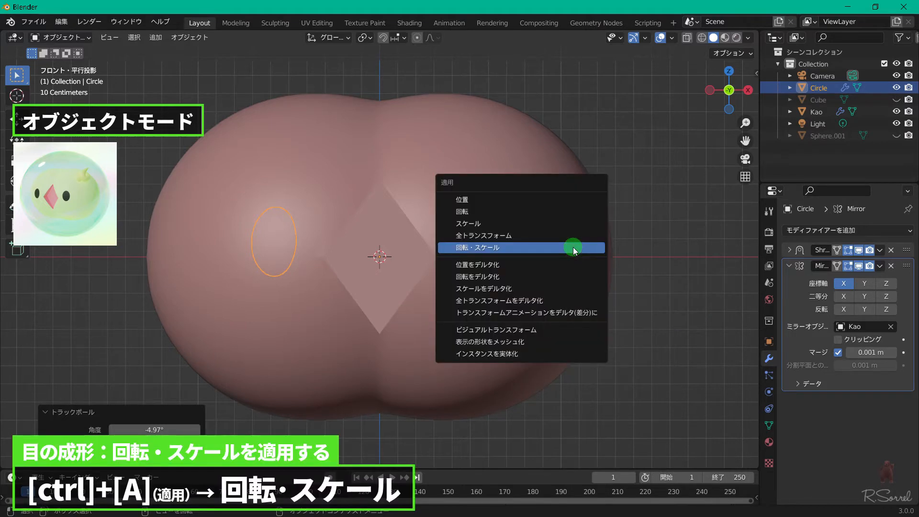
pyautogui.click(573, 247)
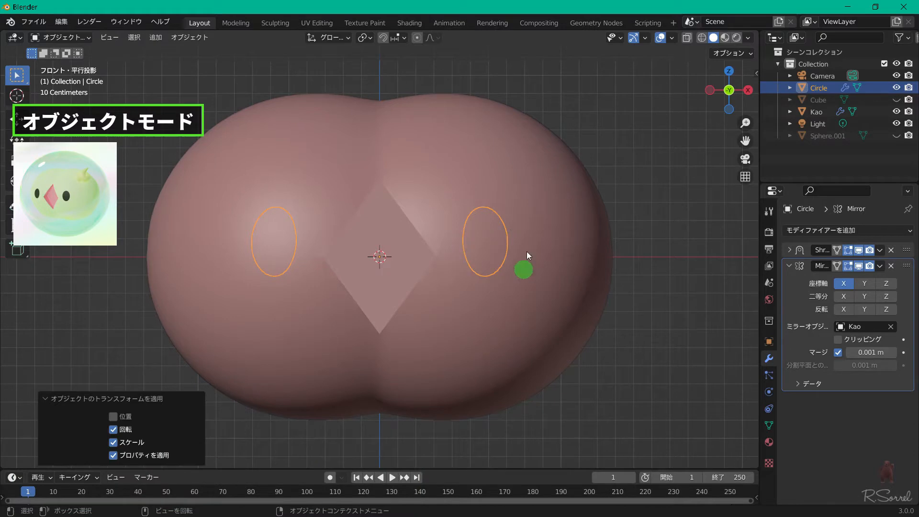
# Set the eye's Shrinkwrap offset to 0.01 m so the eyes rise above the face surface.
pyautogui.click(789, 249)
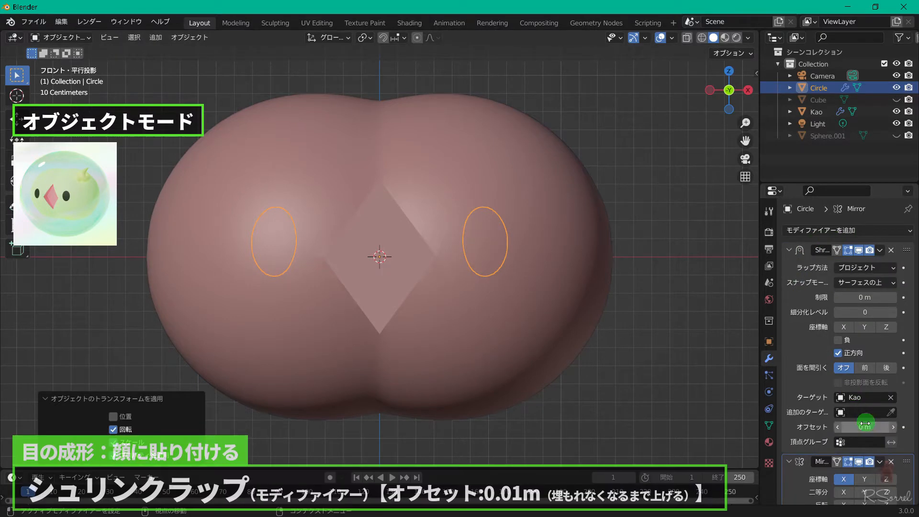
pyautogui.click(867, 426)
pyautogui.write('0.')
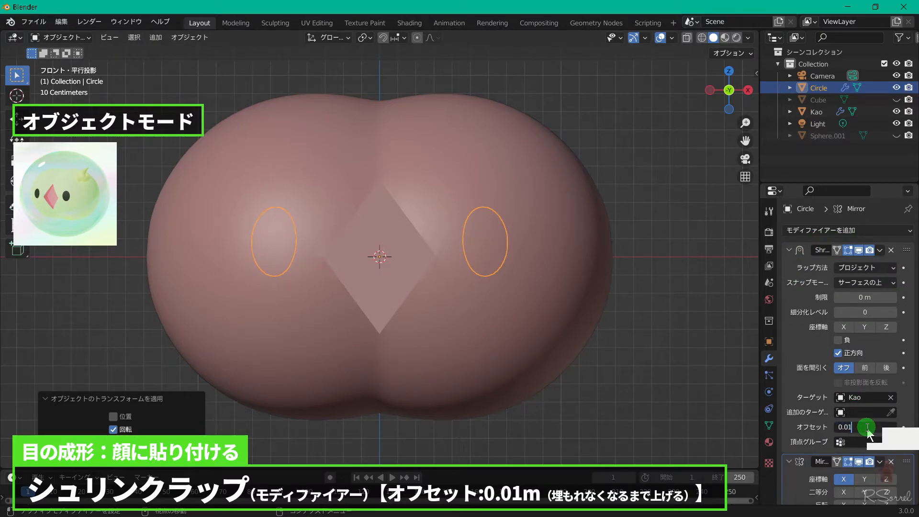
pyautogui.write('01')
pyautogui.press('Return')
pyautogui.moveTo(541, 243); pyautogui.dragTo(540, 269, button='middle')
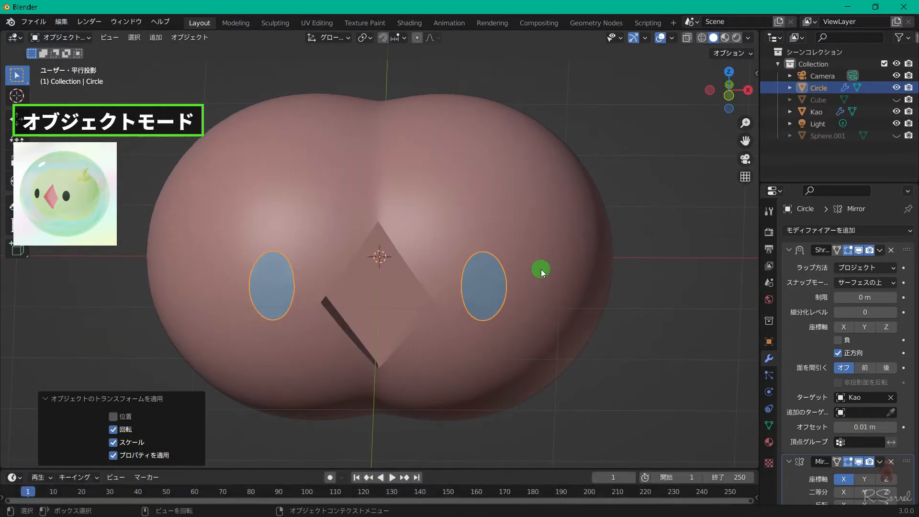
# Return to the front view and rename the eye object as Me.
pyautogui.press('KP_1')
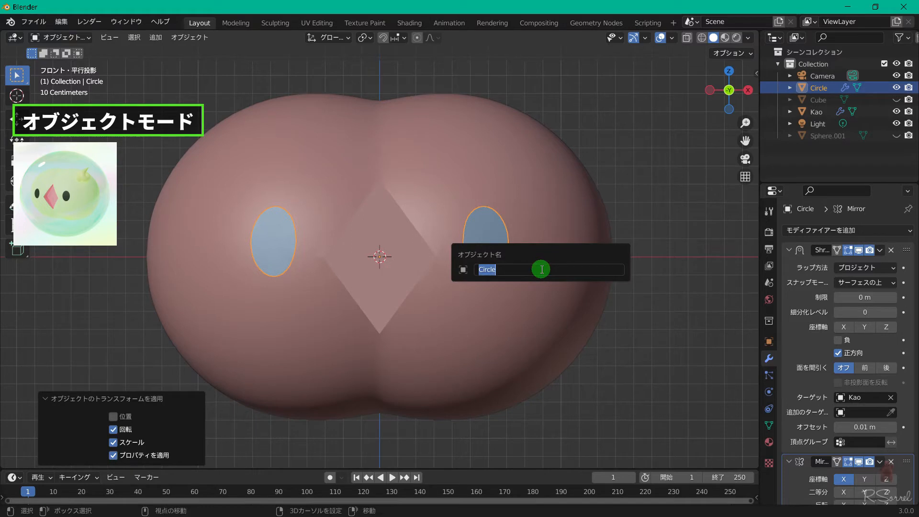
pyautogui.write('Me')
pyautogui.press('Return')
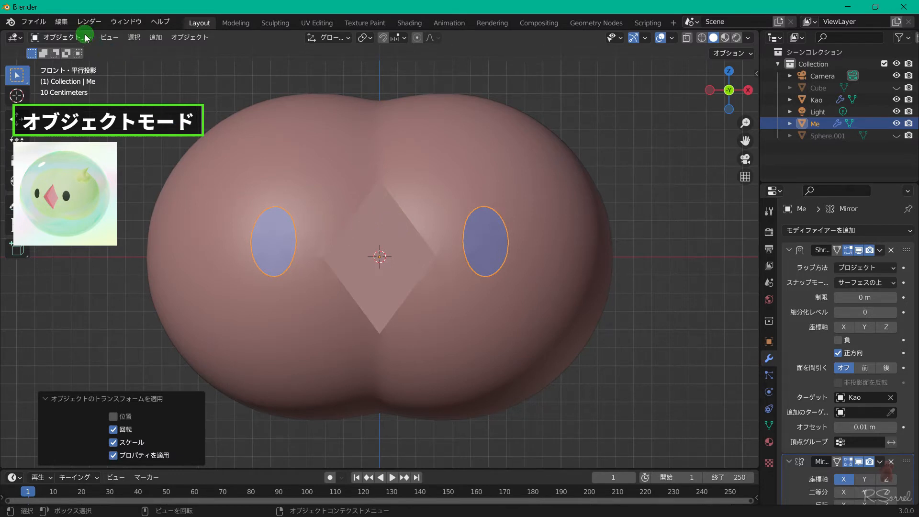
# Search the add-on preferences for "extra" to check whether Add Curve: Extra Objects is enabled.
pyautogui.click(66, 22)
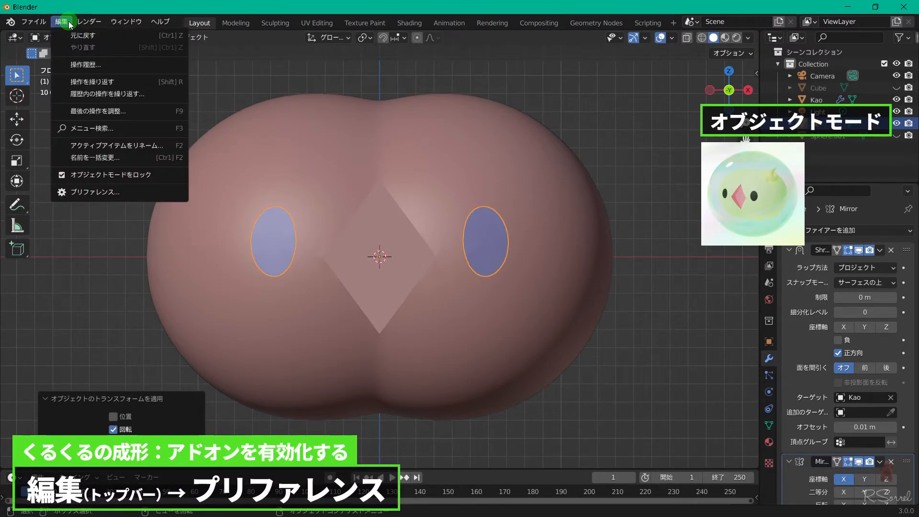
pyautogui.click(119, 191)
pyautogui.click(335, 59)
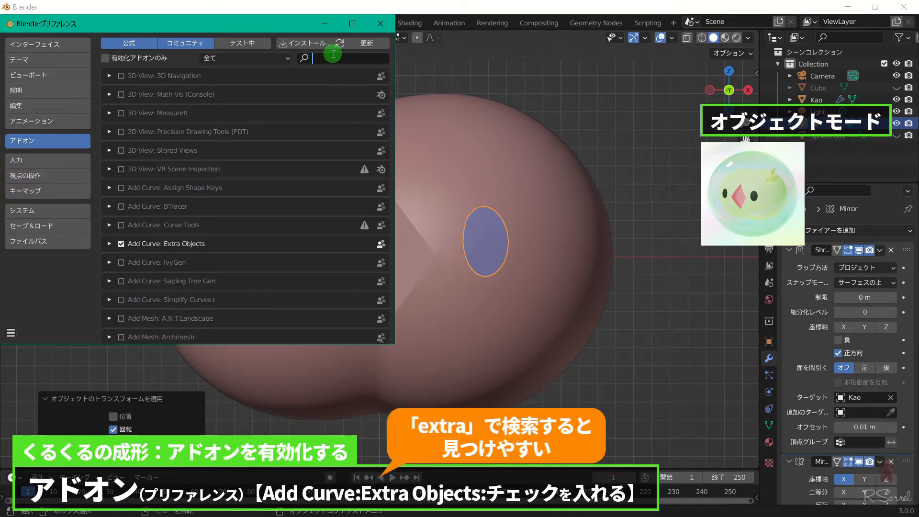
pyautogui.write('extra')
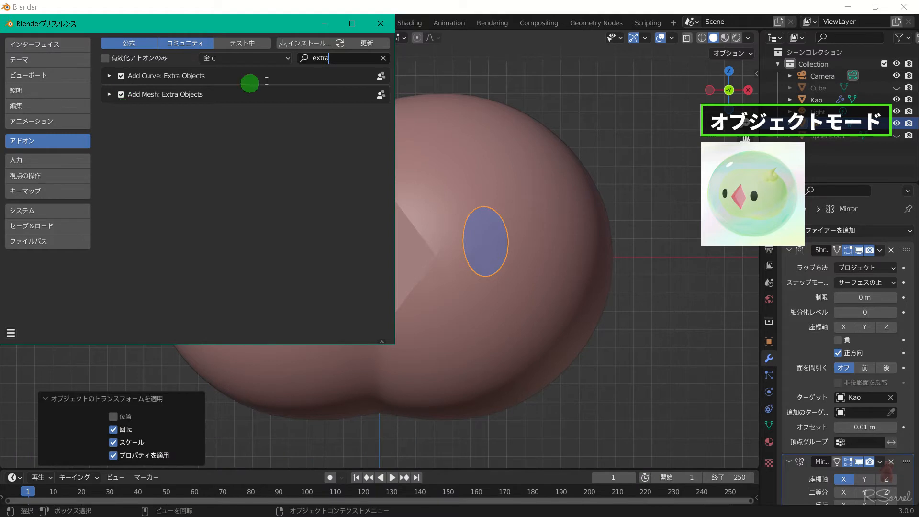
pyautogui.click(383, 25)
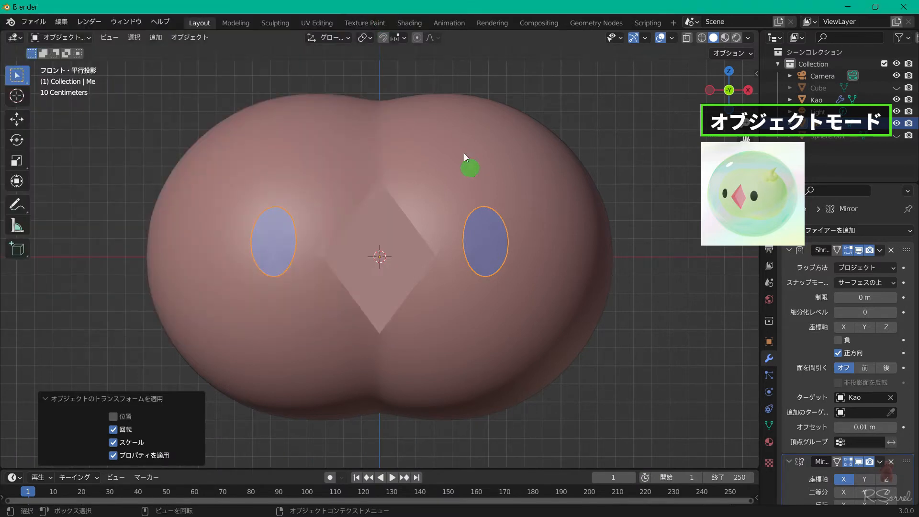
# Add an Archemedean curve spiral with its direction set to 時計回り (clockwise).
pyautogui.hotkey('shift', 'a')
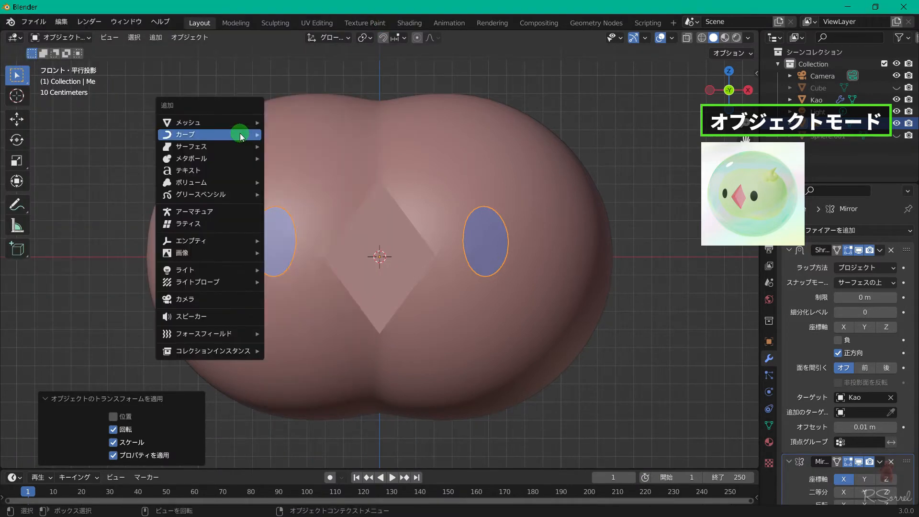
pyautogui.moveTo(239, 134)
pyautogui.moveTo(352, 380)
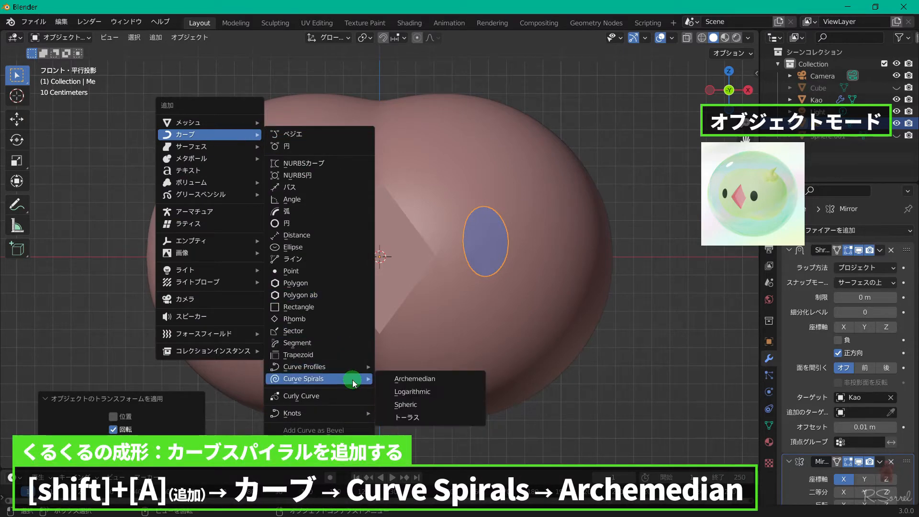
pyautogui.click(404, 382)
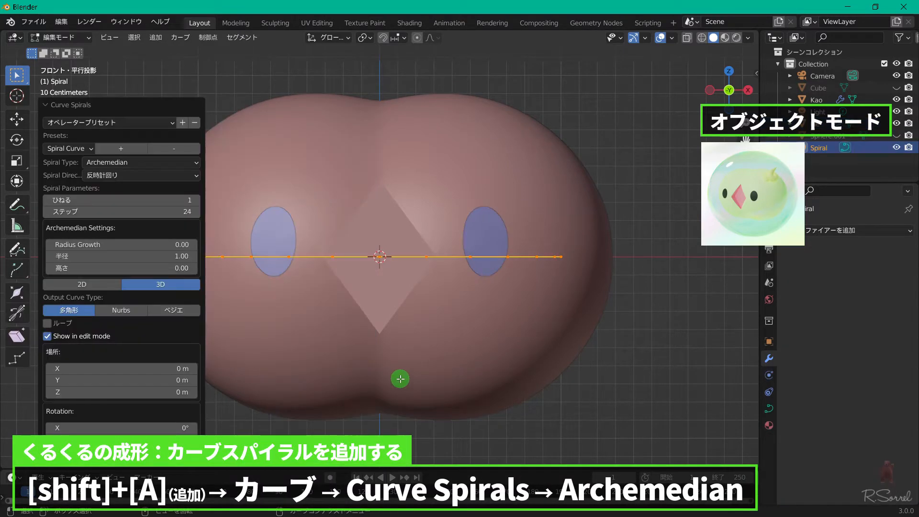
pyautogui.click(138, 177)
pyautogui.click(137, 192)
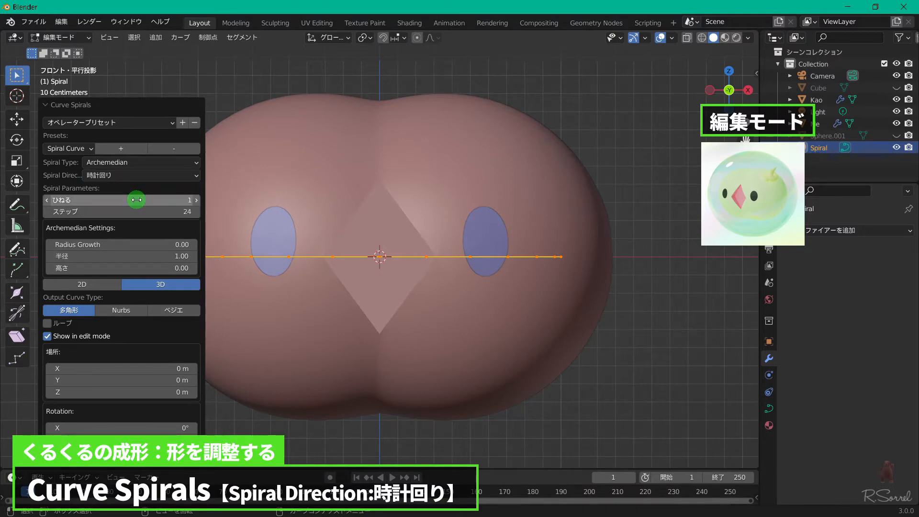
# Set the spiral's ひねる (turns) to 2 and ステップ (steps) to 12.
pyautogui.click(196, 200)
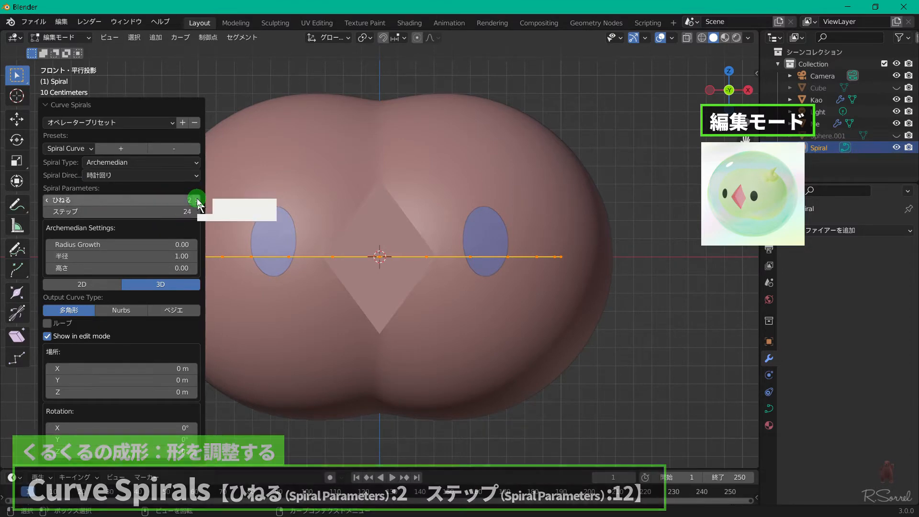
pyautogui.click(167, 214)
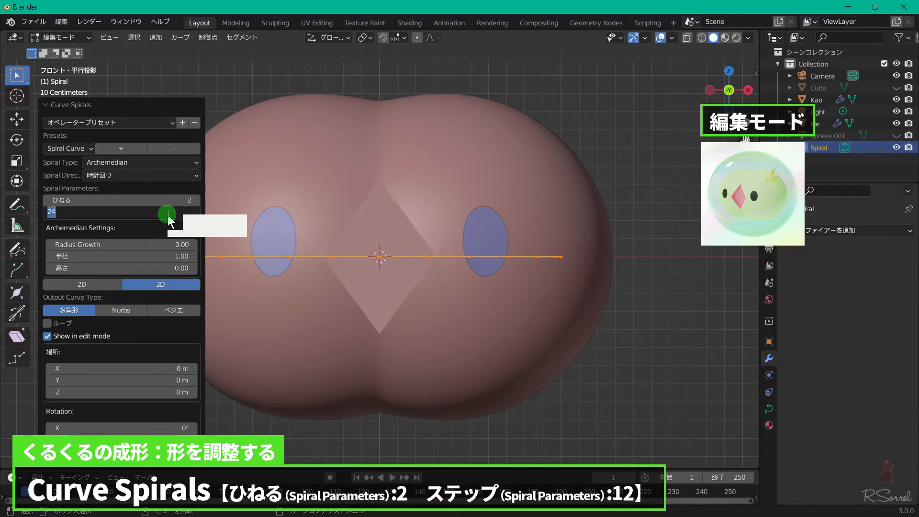
pyautogui.press('Return')
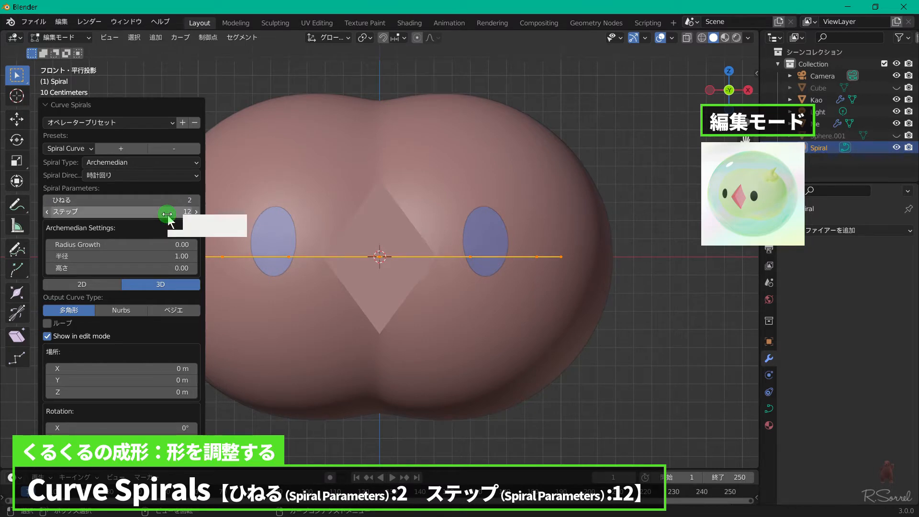
# Set the spiral's 高さ (height) to 0.30 and Radius Growth to -0.45.
pyautogui.click(186, 271)
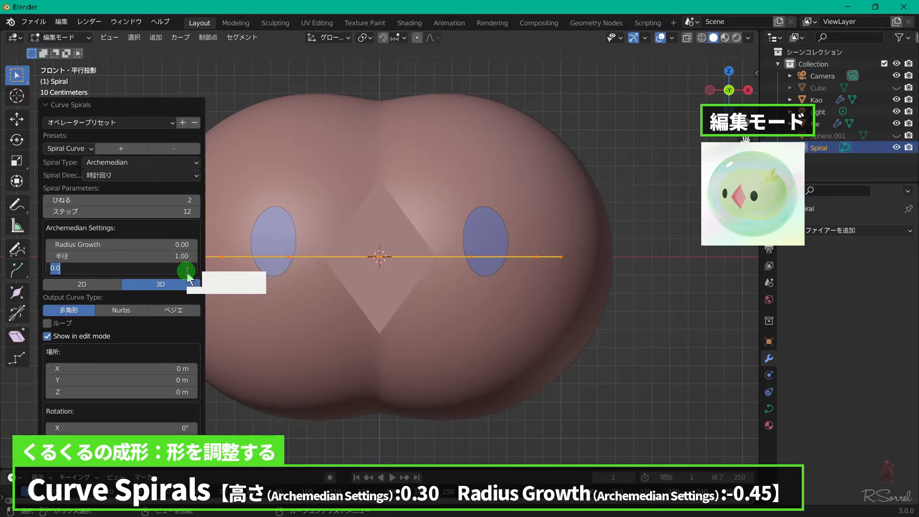
pyautogui.write('0.3')
pyautogui.press('Return')
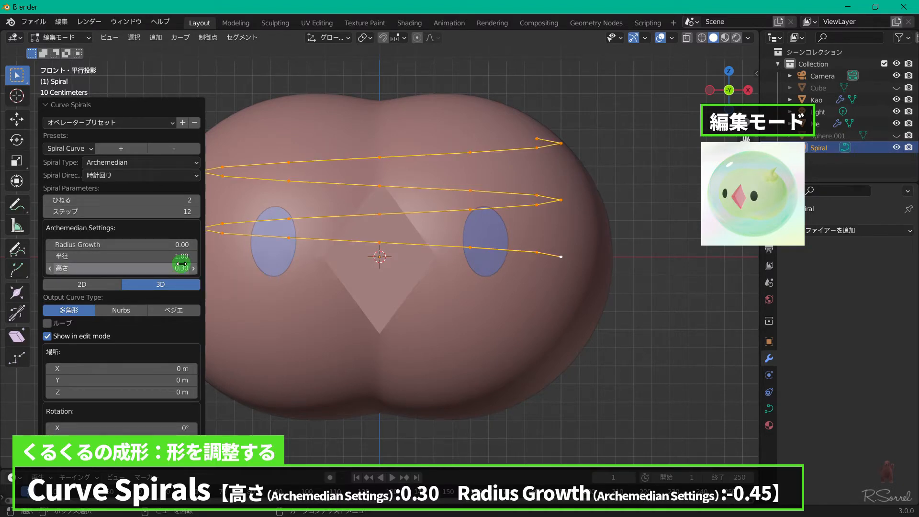
pyautogui.click(166, 249)
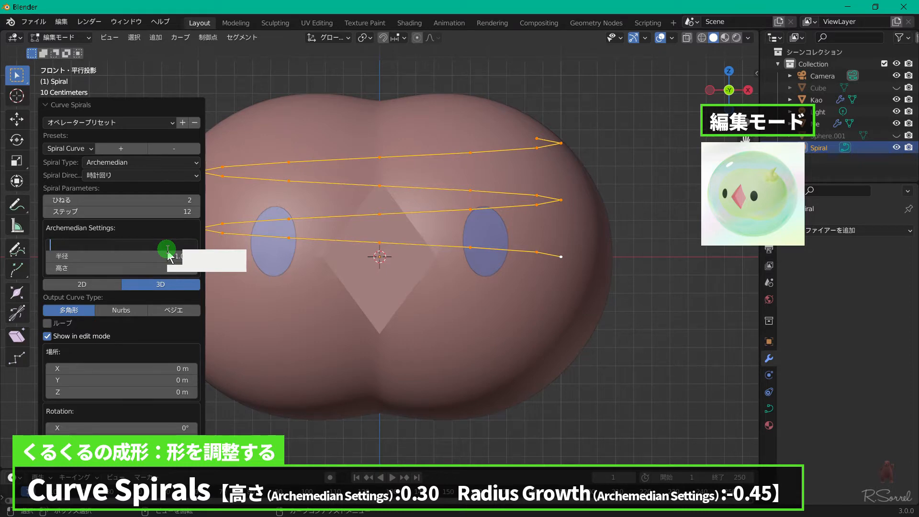
pyautogui.press('Return')
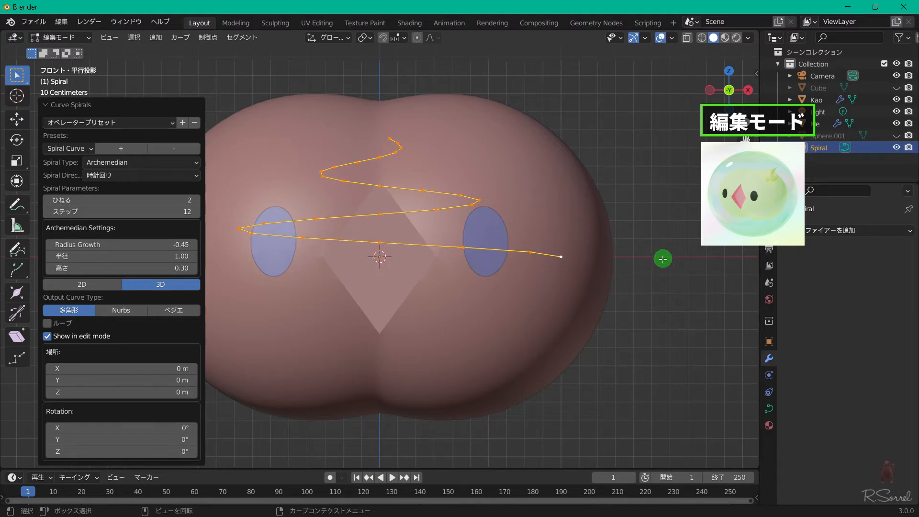
# Isolate the spiral in local view and thicken it with a round geometry bevel of 0.3 m depth.
pyautogui.press('KP_Divide')
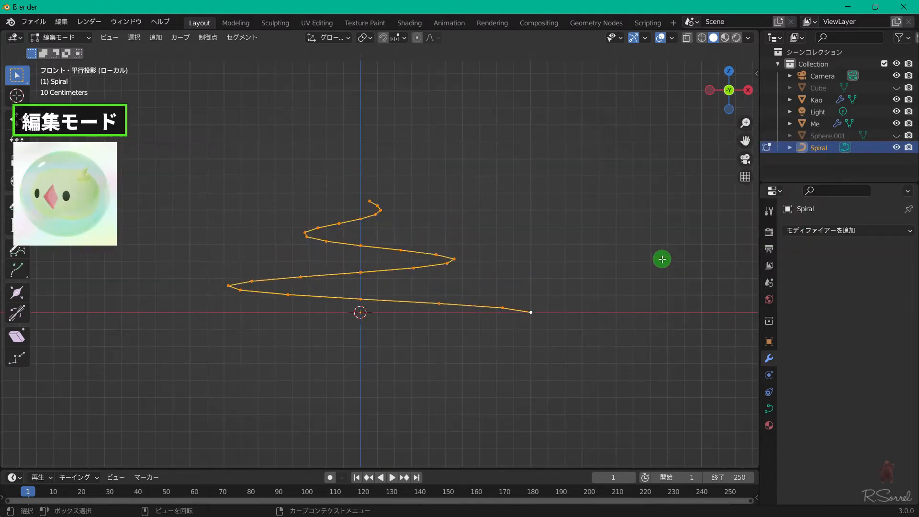
pyautogui.click(769, 409)
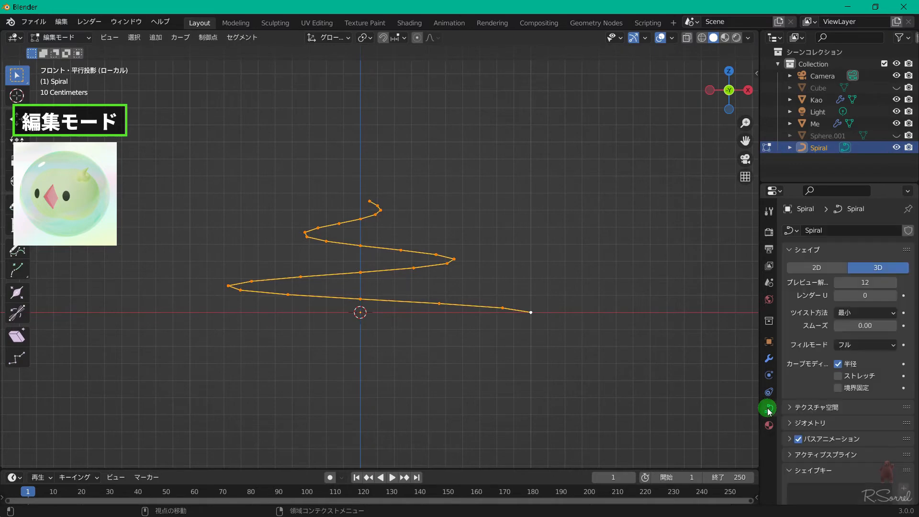
pyautogui.scroll(-2, 832, 349)
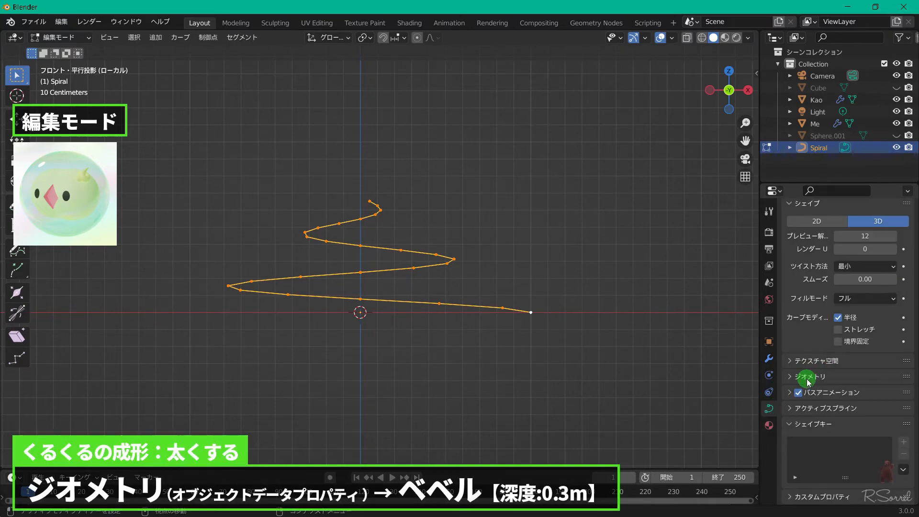
pyautogui.click(808, 377)
pyautogui.scroll(-4, 808, 376)
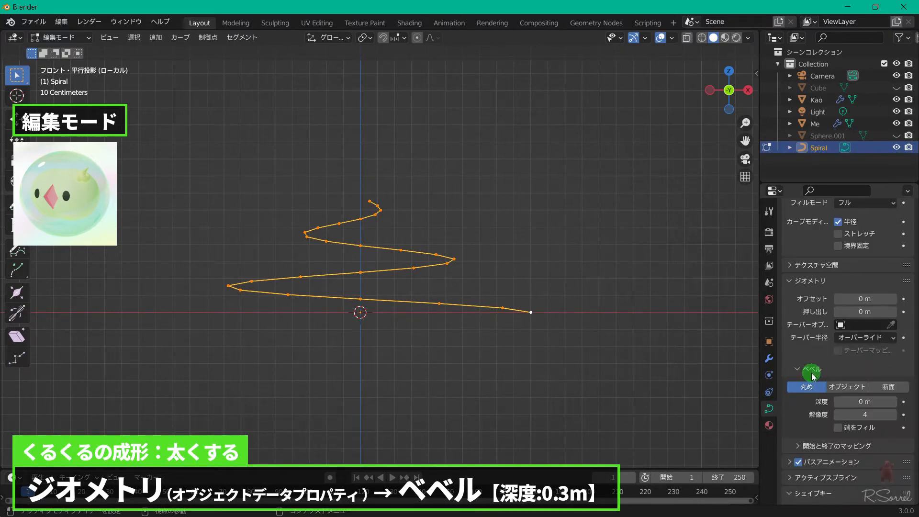
pyautogui.click(864, 402)
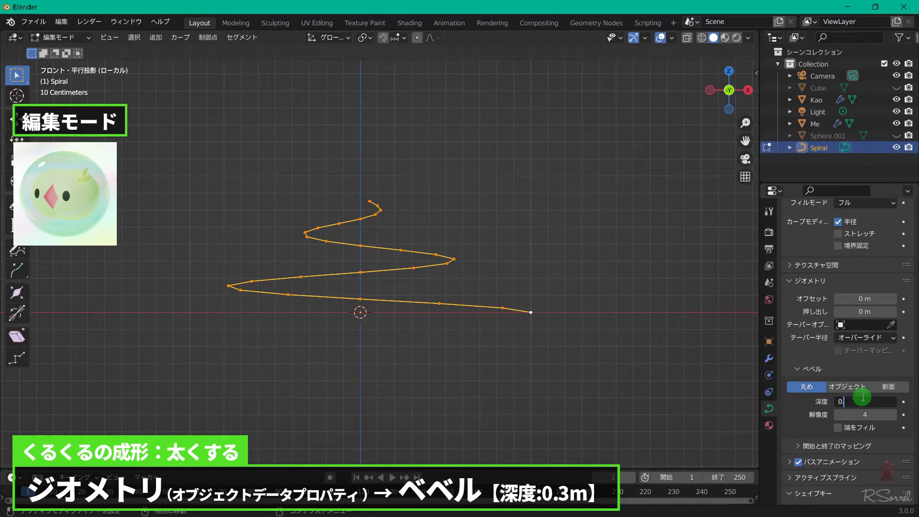
pyautogui.write('0.3')
pyautogui.press('Return')
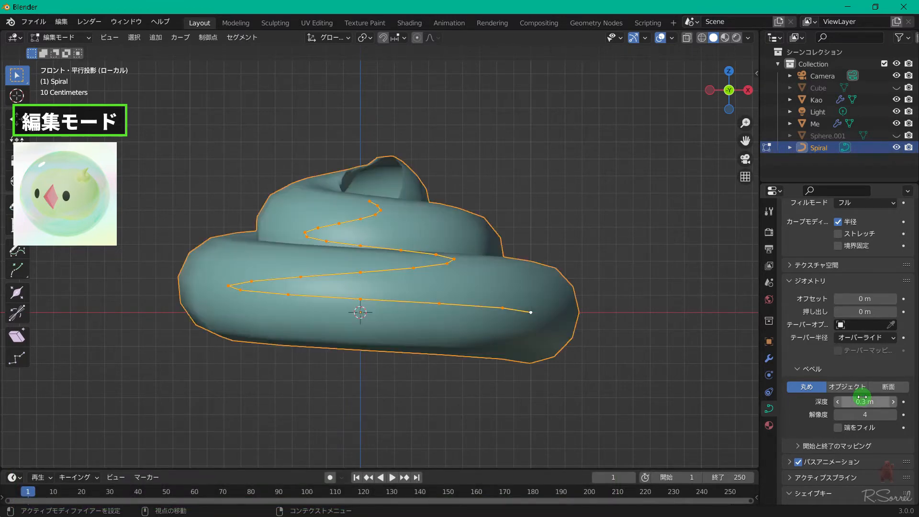
# Switch the spiral to Object Mode and add a Subdivision Surface modifier with viewport level 2.
pyautogui.moveTo(473, 179); pyautogui.dragTo(484, 214, button='middle')
pyautogui.press('Tab')
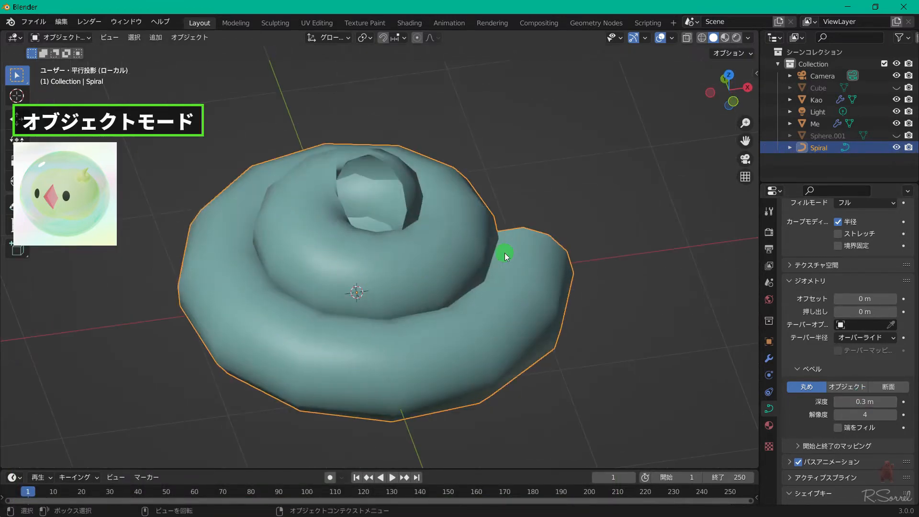
pyautogui.click(769, 358)
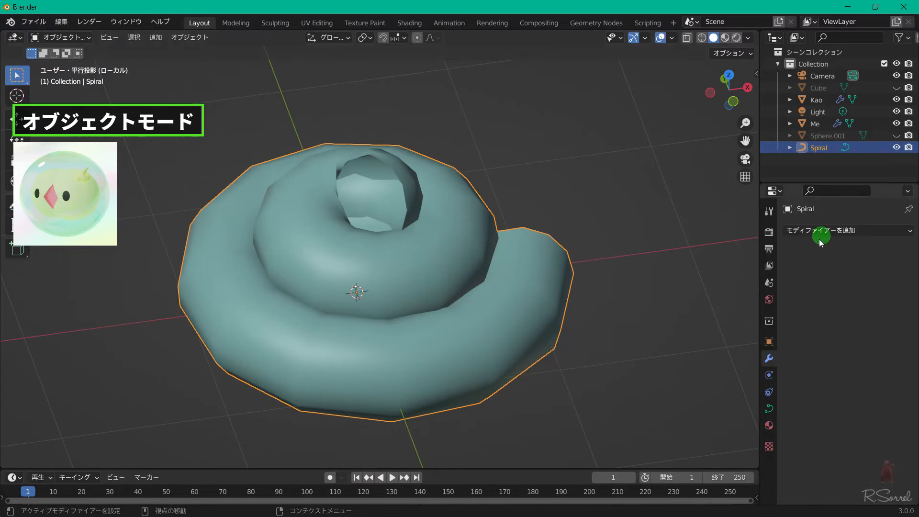
pyautogui.click(819, 231)
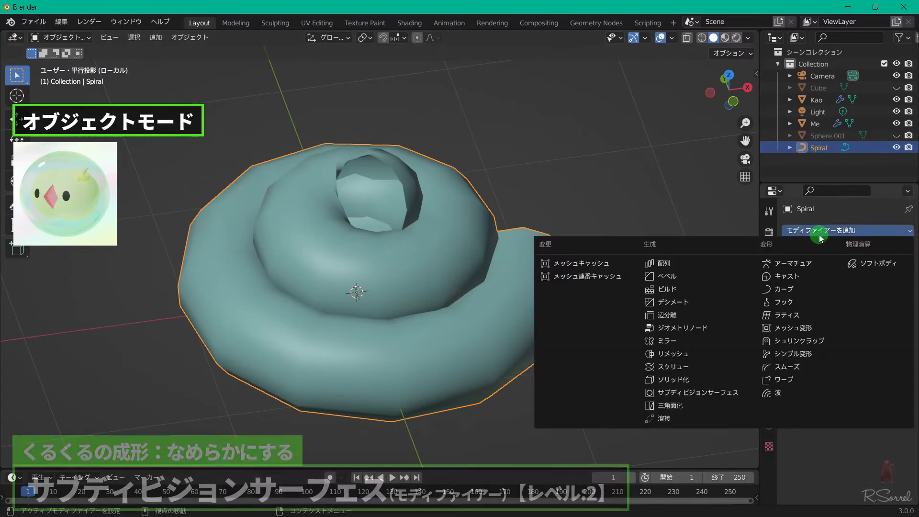
pyautogui.click(706, 391)
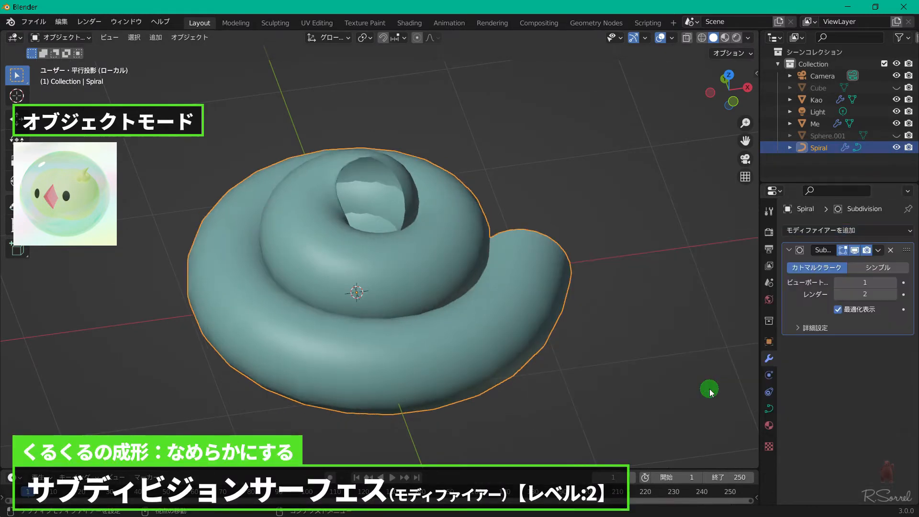
pyautogui.click(899, 283)
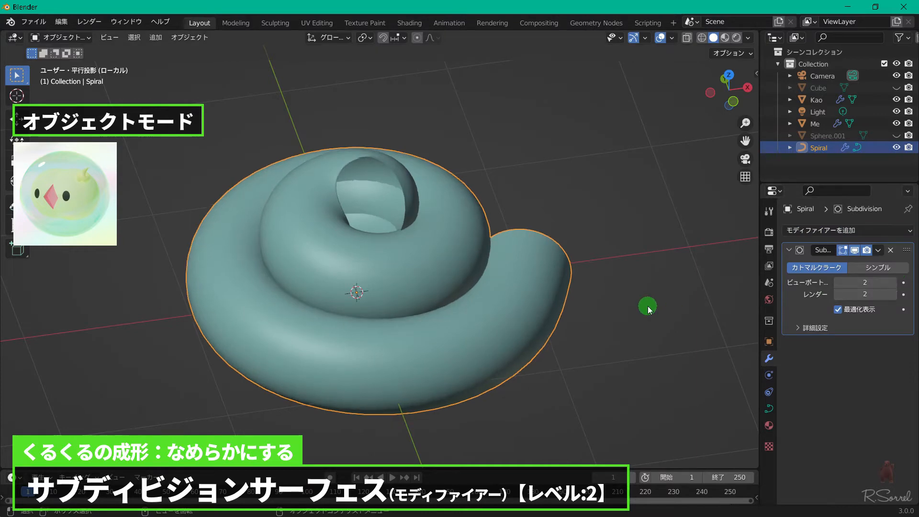
# In Edit Mode, delete the two control points at the outer root end of the spiral.
pyautogui.press('Tab')
pyautogui.hotkey('alt', 'a')
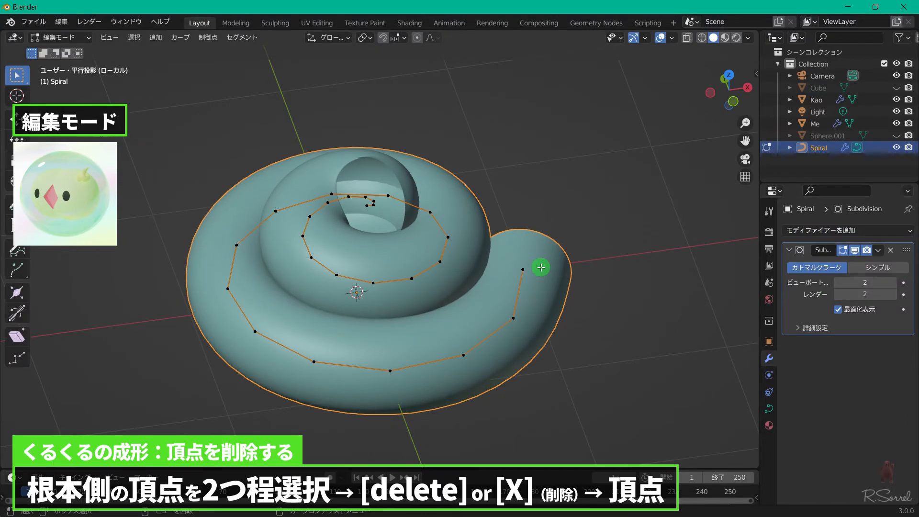
pyautogui.moveTo(518, 254); pyautogui.dragTo(593, 373)
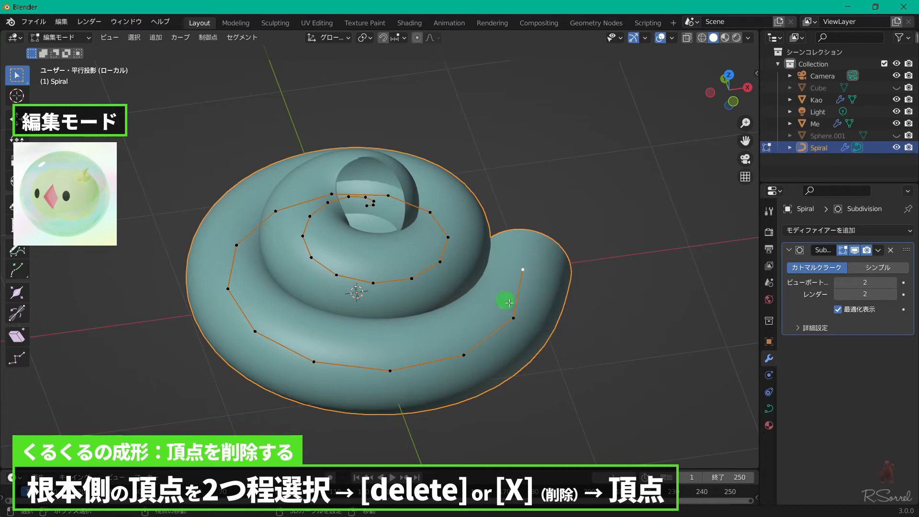
pyautogui.keyDown('shift'); pyautogui.moveTo(509, 303); pyautogui.dragTo(559, 346); pyautogui.keyUp('shift')
pyautogui.press('Delete')
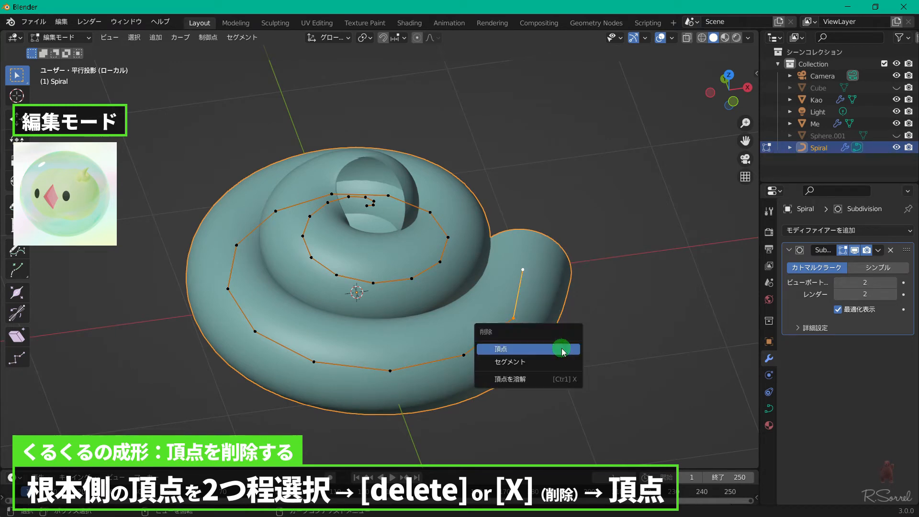
pyautogui.click(561, 348)
# From the top view, set the root end point's radius to 0 and move it right beside its neighbouring point.
pyautogui.press('KP_7')
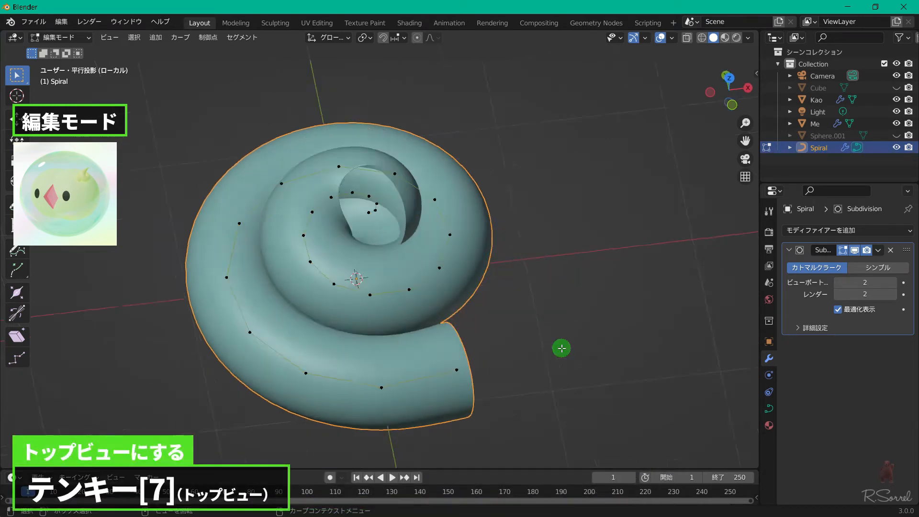
pyautogui.click(439, 374)
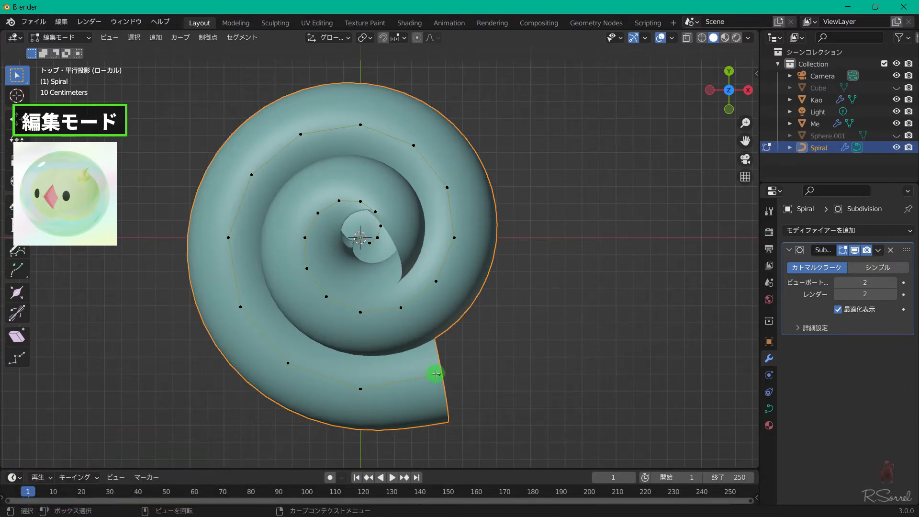
pyautogui.click(758, 71)
pyautogui.moveTo(721, 172); pyautogui.dragTo(517, 179)
pyautogui.press('g')
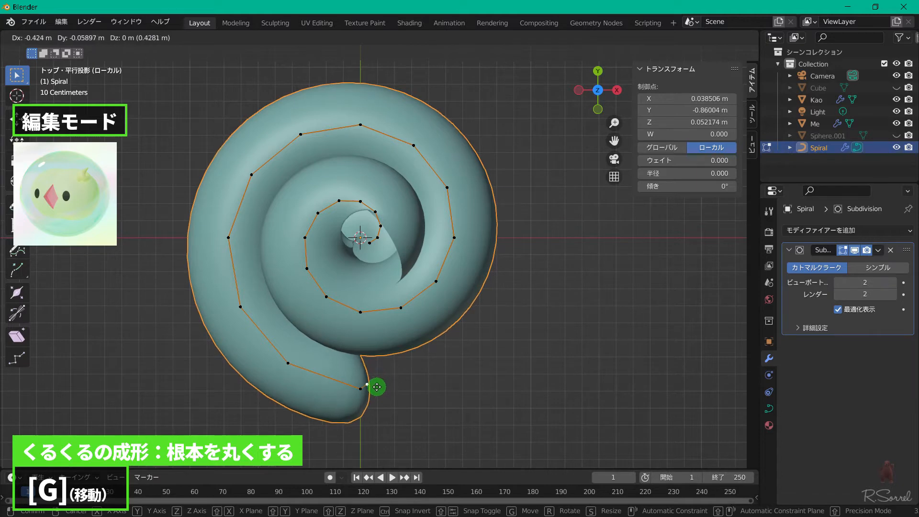
pyautogui.click(375, 387)
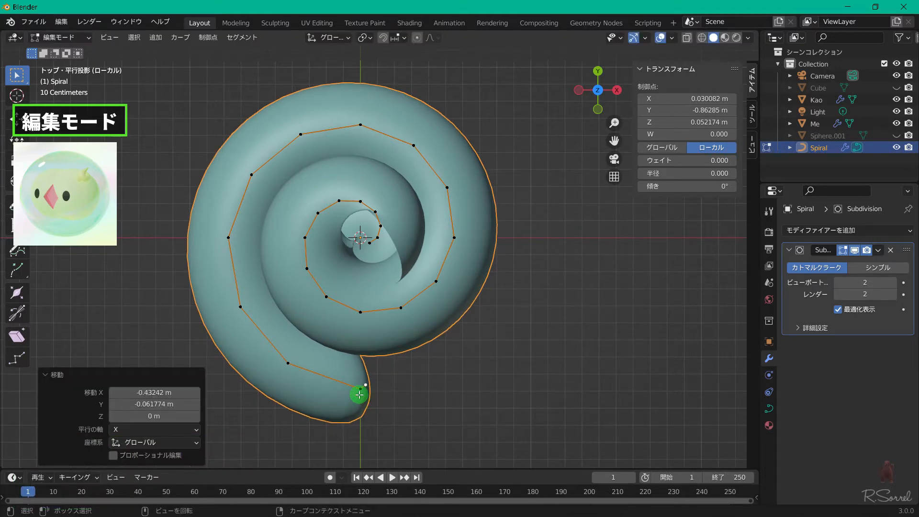
# Set the radius of the control point next to the root end to 0.6.
pyautogui.click(360, 388)
pyautogui.click(657, 177)
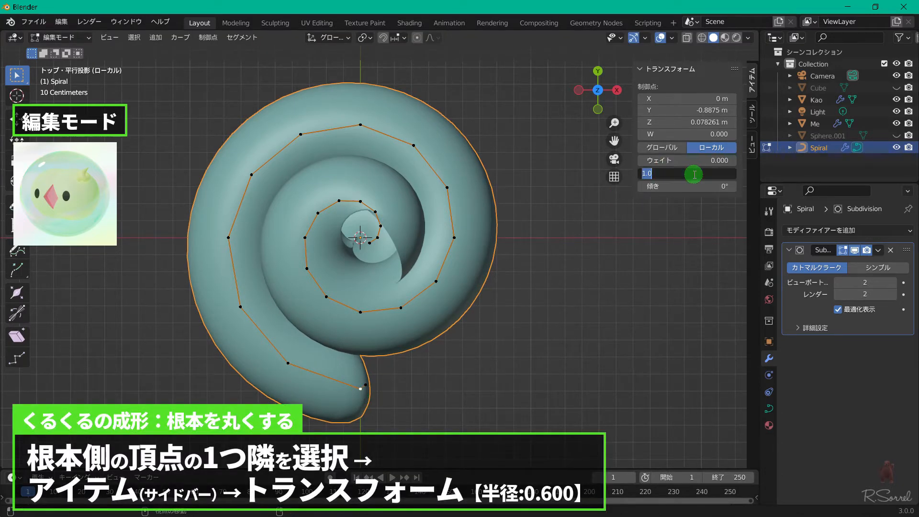
pyautogui.write('0.6')
pyautogui.press('Return')
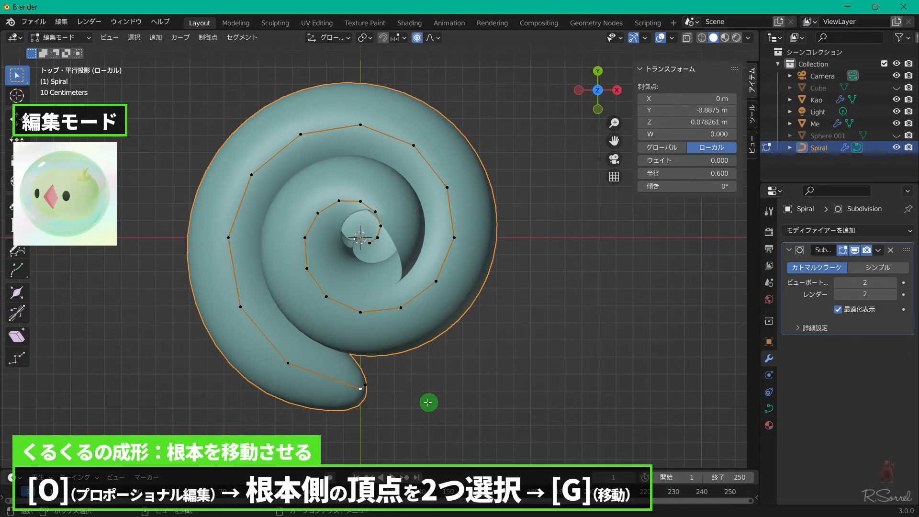
# Move the two root-end points about 0.03 m in X and 0.1 m in Y, using proportional editing with a size of about 0.218.
pyautogui.moveTo(333, 375); pyautogui.dragTo(405, 403)
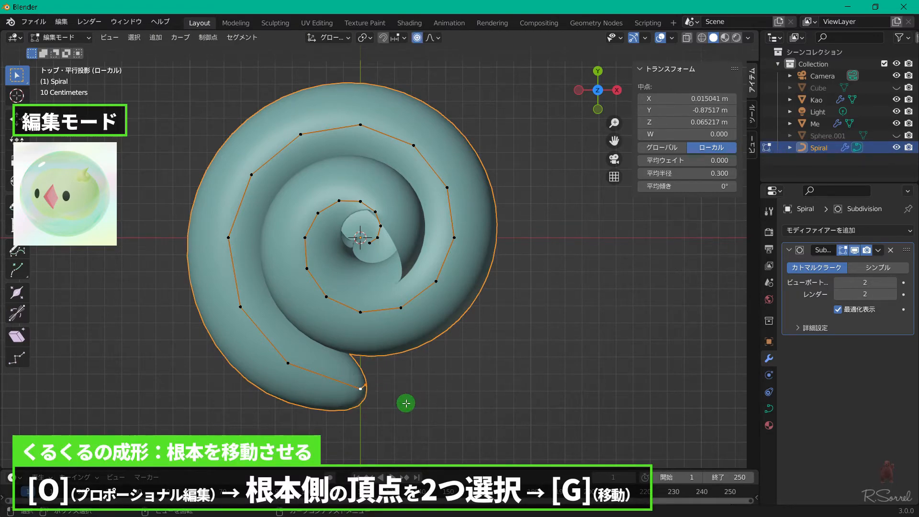
pyautogui.press('g')
pyautogui.scroll(3, 406, 402)
pyautogui.scroll(4, 405, 403)
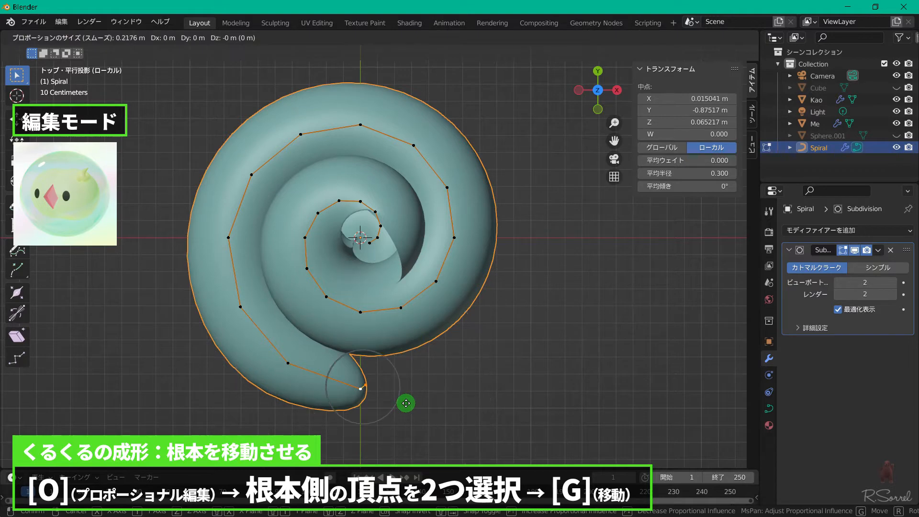
pyautogui.click(410, 387)
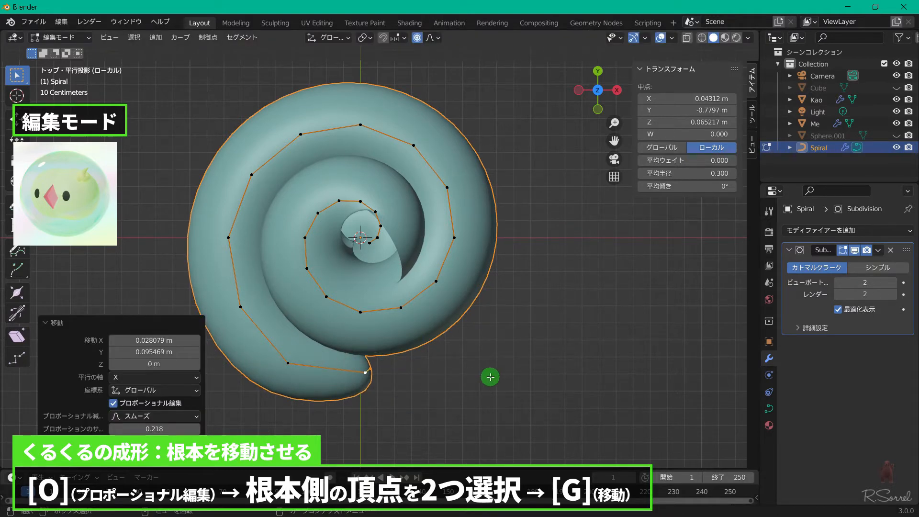
# Delete the last five control points at the inner tip of the spiral.
pyautogui.click(370, 244)
pyautogui.keyDown('shift'); pyautogui.click(377, 237); pyautogui.keyUp('shift')
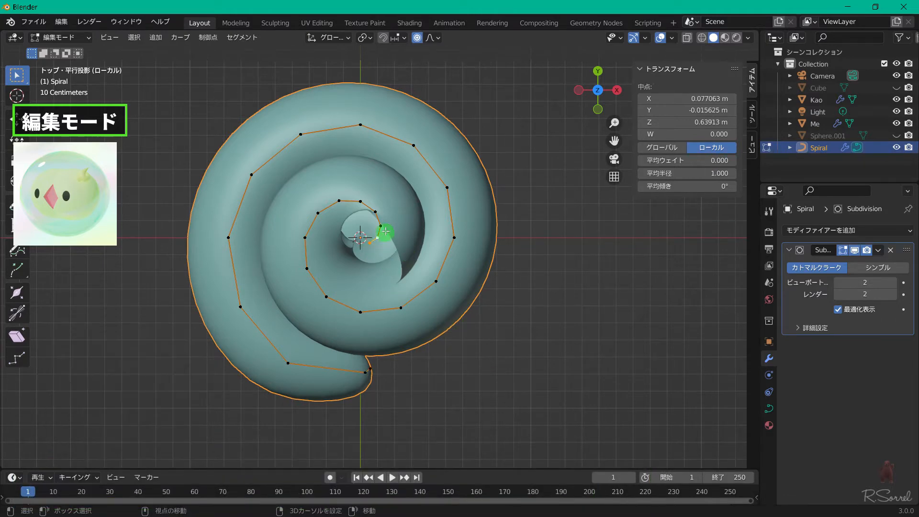
pyautogui.keyDown('shift'); pyautogui.click(381, 225); pyautogui.keyUp('shift')
pyautogui.keyDown('shift'); pyautogui.click(374, 212); pyautogui.keyUp('shift')
pyautogui.keyDown('shift'); pyautogui.click(359, 201); pyautogui.keyUp('shift')
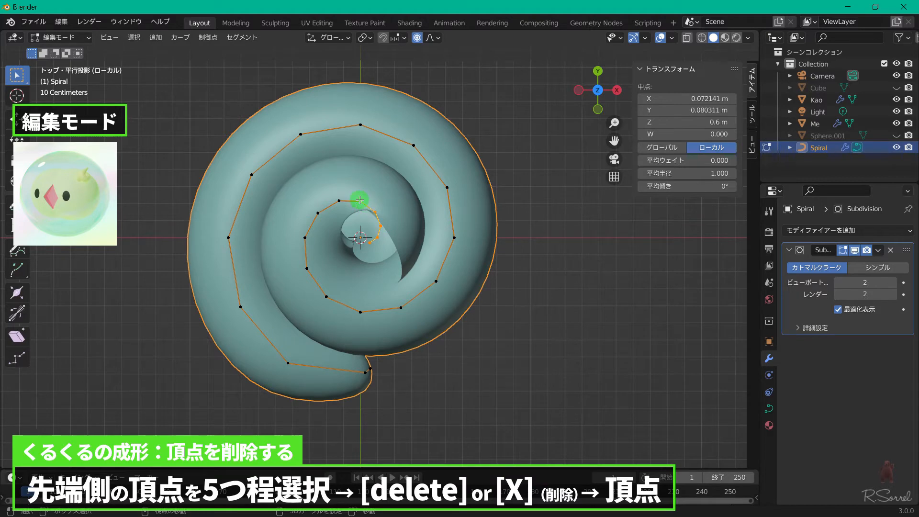
pyautogui.press('x')
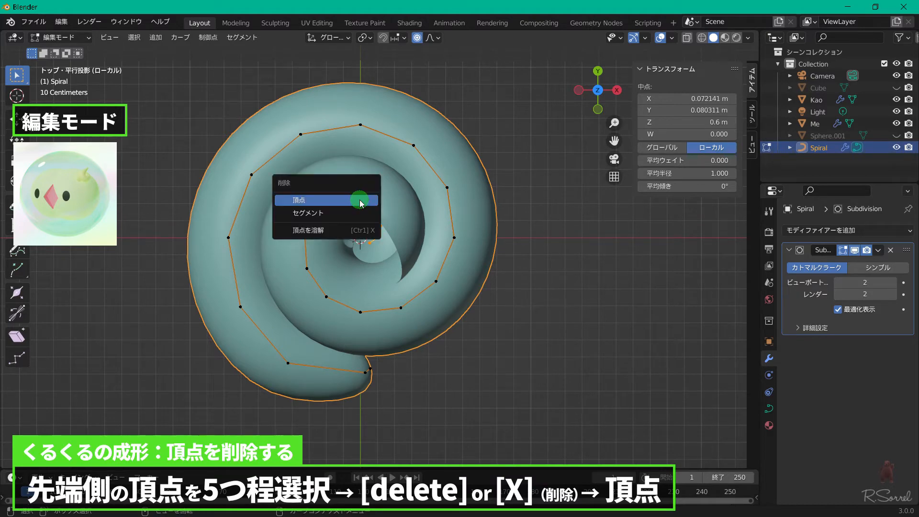
pyautogui.click(359, 201)
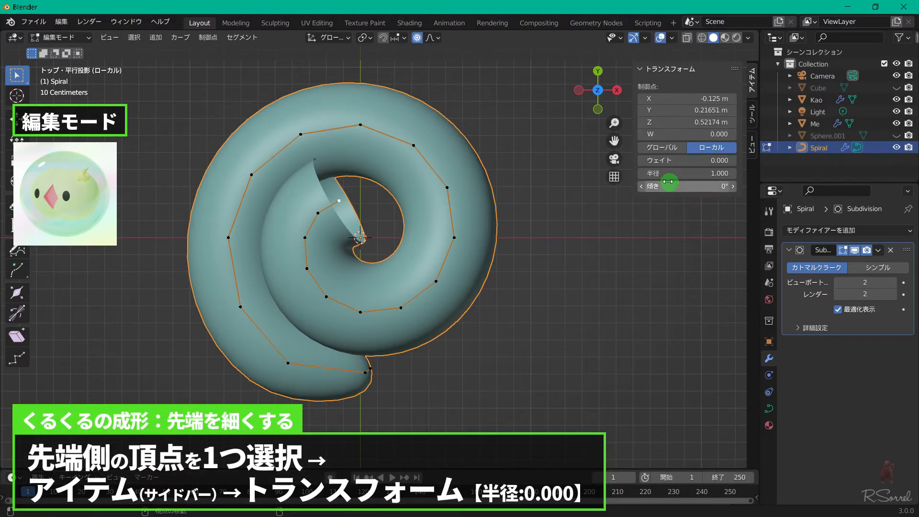
# Taper the spiral's inner tip by setting the end point's radius to 0 and its neighbour's radius to 0.6.
pyautogui.moveTo(714, 173); pyautogui.dragTo(536, 182)
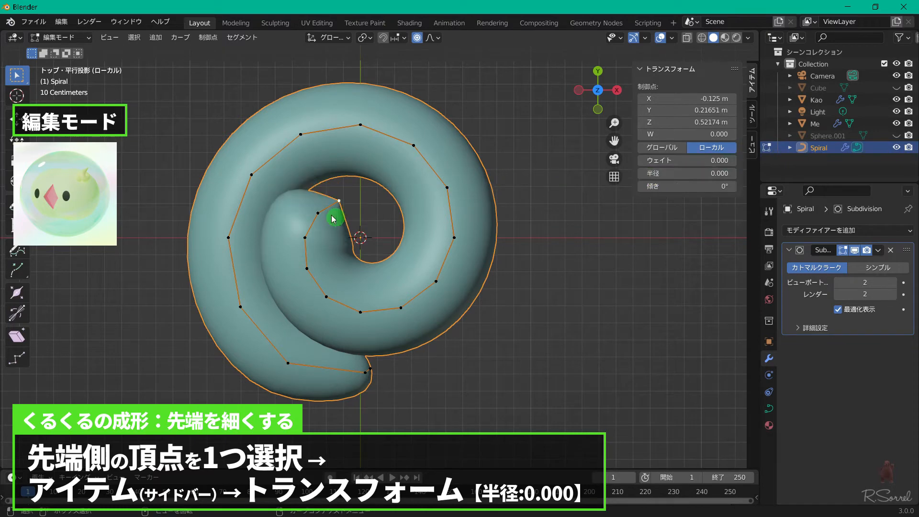
pyautogui.click(317, 212)
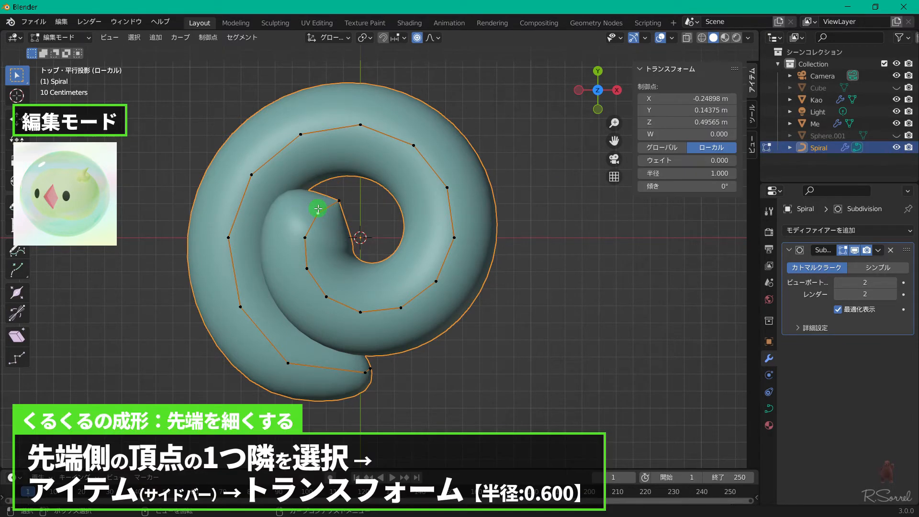
pyautogui.click(694, 173)
pyautogui.write('0.6')
pyautogui.press('Return')
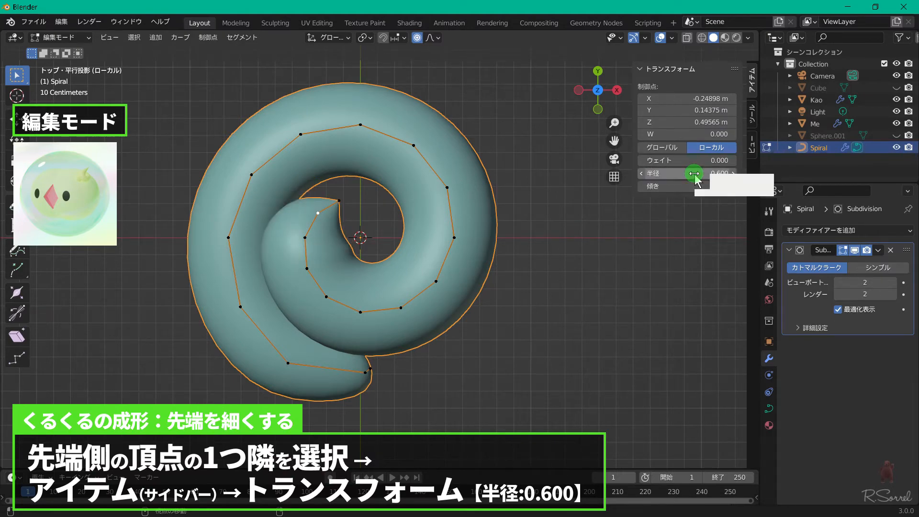
# Move the spiral's inner tip point about -0.17 m in X and 0.88 m in Y, with a proportional size of about 0.263.
pyautogui.click(338, 204)
pyautogui.scroll(-2, 339, 204)
pyautogui.press('g')
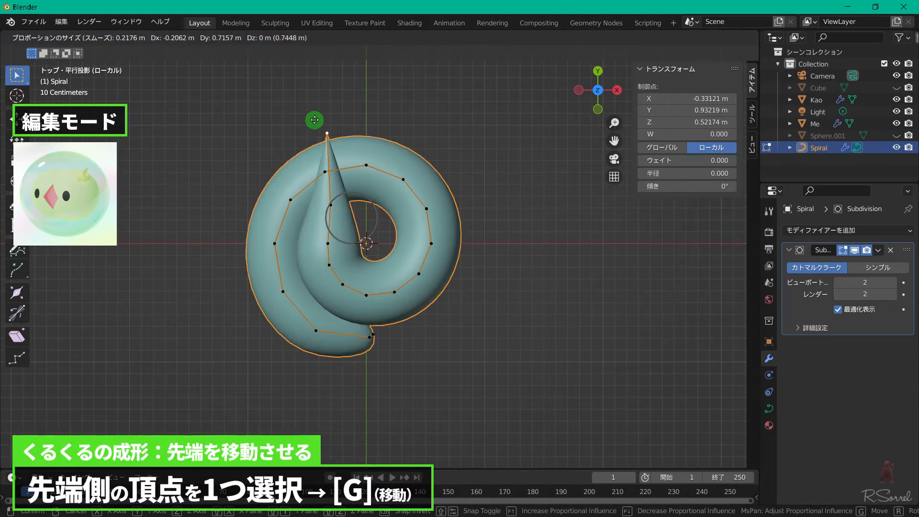
pyautogui.scroll(-2, 313, 119)
pyautogui.click(319, 105)
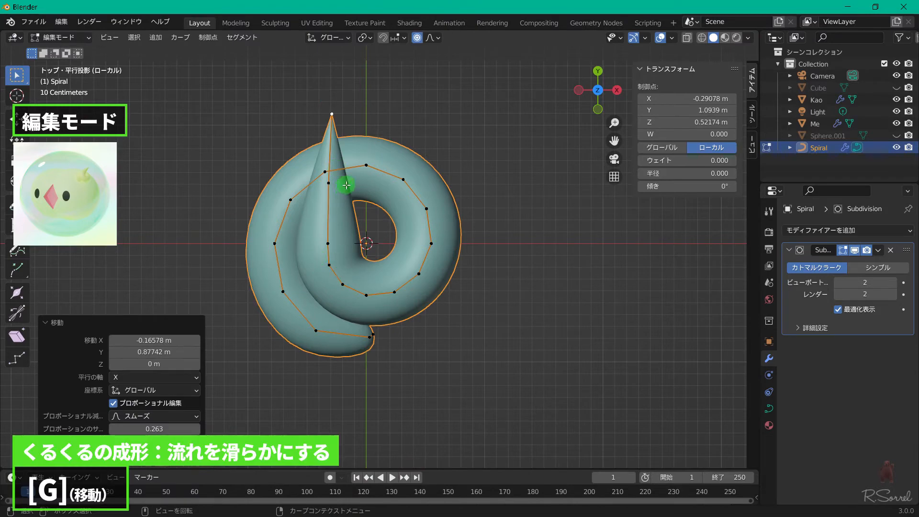
# Shift the control point next to the tip slightly so the tapered end flows smoothly into the coil.
pyautogui.click(331, 186)
pyautogui.press('g')
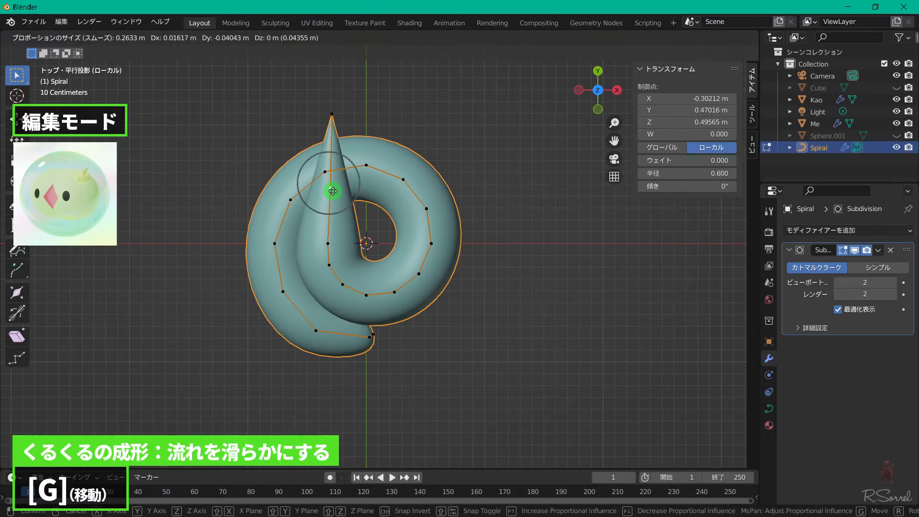
pyautogui.click(329, 182)
# Scale all control points except those of the straight tip section to about 0.63, excluding the Z axis.
pyautogui.click(328, 244)
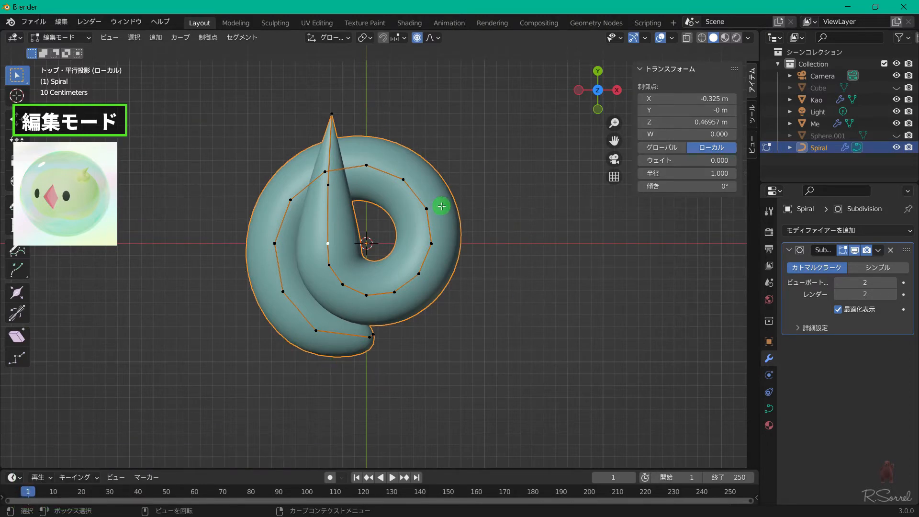
pyautogui.press('a')
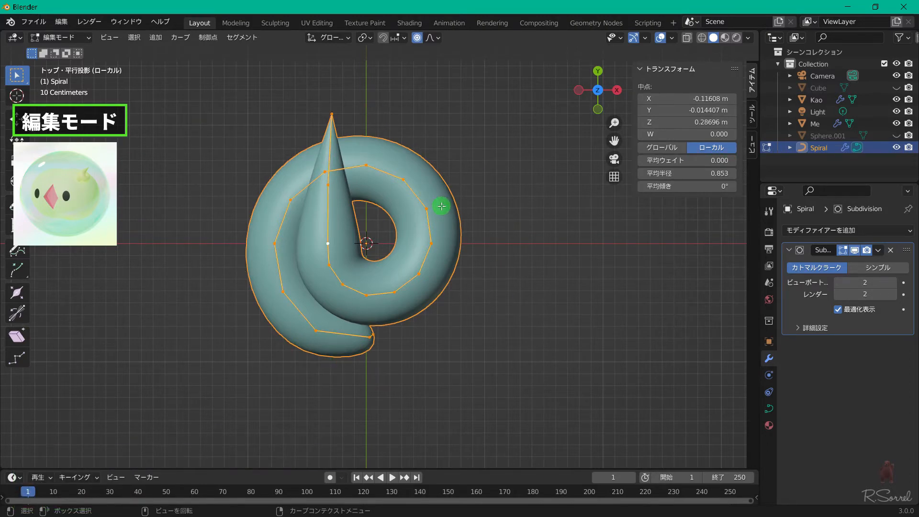
pyautogui.keyDown('shift'); pyautogui.click(330, 116); pyautogui.keyUp('shift')
pyautogui.keyDown('shift'); pyautogui.click(328, 184); pyautogui.keyUp('shift')
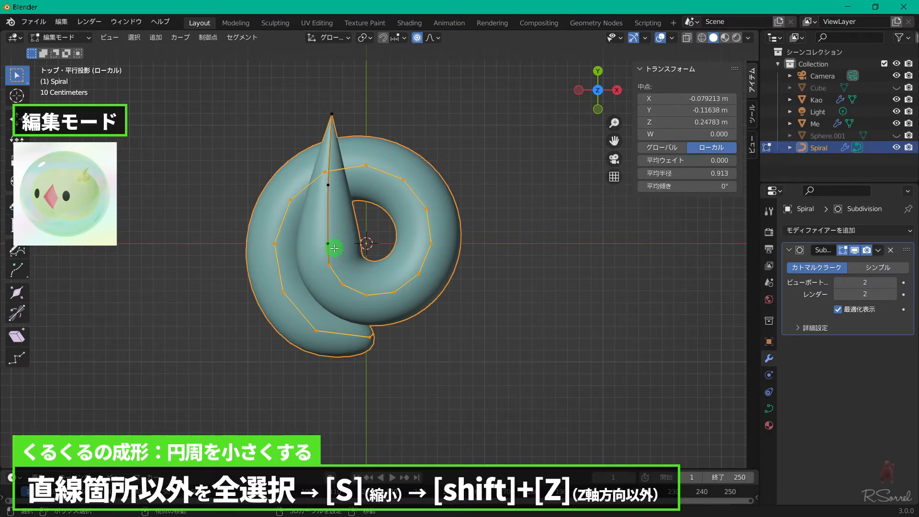
pyautogui.press('s')
pyautogui.hotkey('shift', 'z')
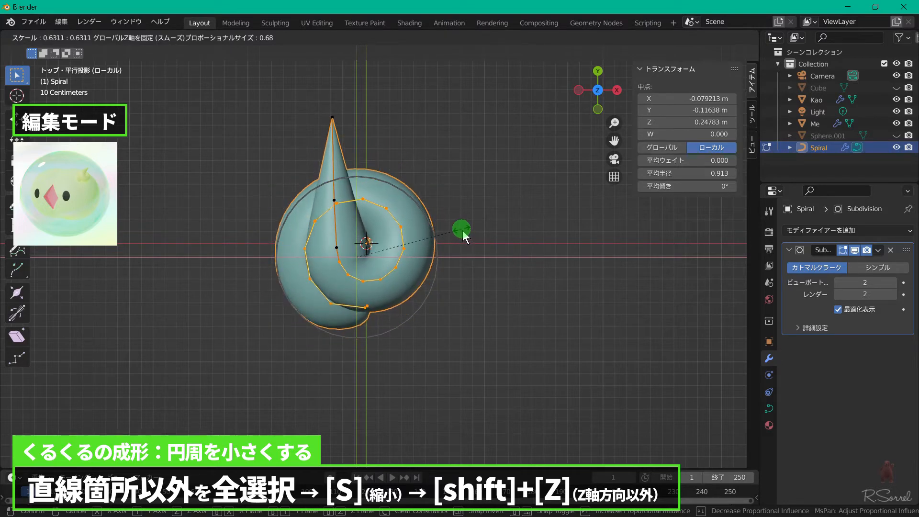
pyautogui.click(460, 228)
# Raise the curl's pointed tip slightly along the Z axis.
pyautogui.moveTo(346, 319); pyautogui.dragTo(444, 224, button='middle')
pyautogui.click(253, 239)
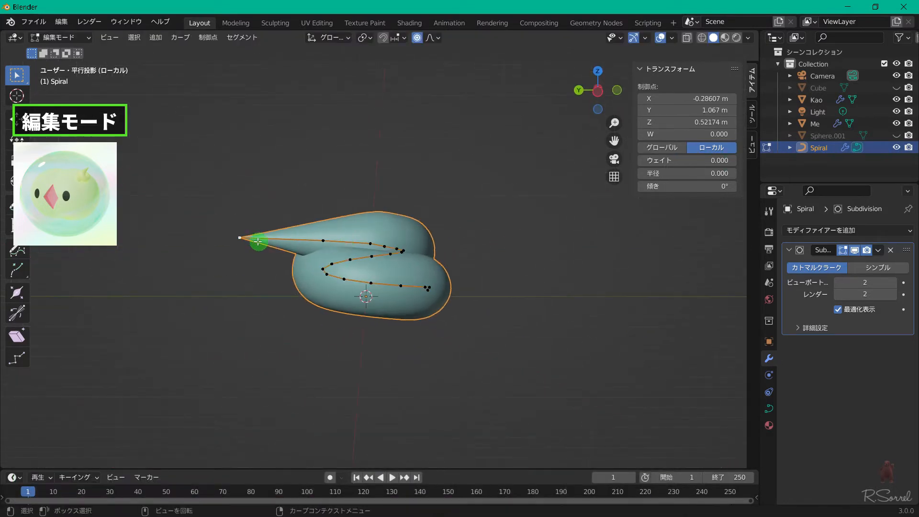
pyautogui.press('g')
pyautogui.press('z')
pyautogui.scroll(-1, 254, 234)
pyautogui.click(254, 231)
# Adjust the height of the point next to the tip, finishing with a Z move of about -0.028 m at proportional size 0.386.
pyautogui.click(321, 241)
pyautogui.press('g')
pyautogui.press('z')
pyautogui.scroll(7, 318, 239)
pyautogui.click(318, 236)
pyautogui.moveTo(450, 265)
pyautogui.mouseDown(button='middle')
pyautogui.moveTo(484, 270)
pyautogui.moveTo(462, 269)
pyautogui.mouseUp(button='middle')
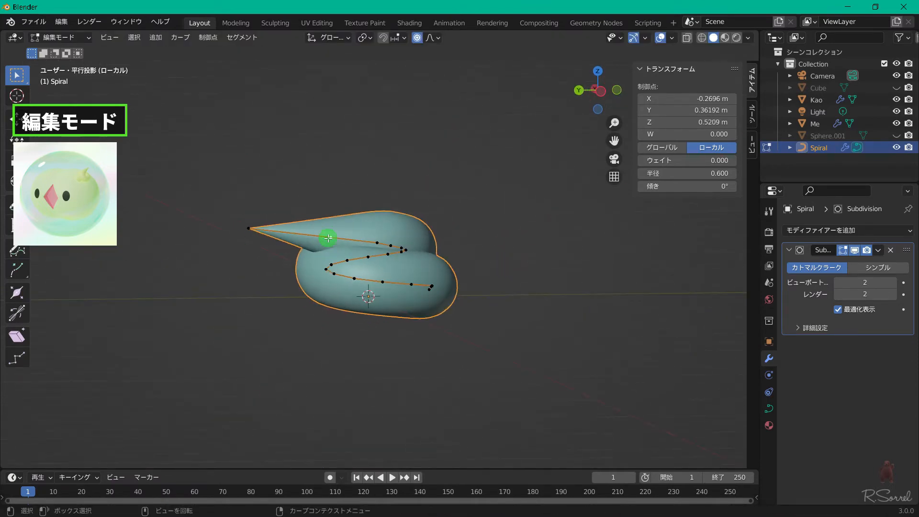
pyautogui.press('g')
pyautogui.click(251, 232)
pyautogui.moveTo(324, 230); pyautogui.dragTo(339, 327, button='middle')
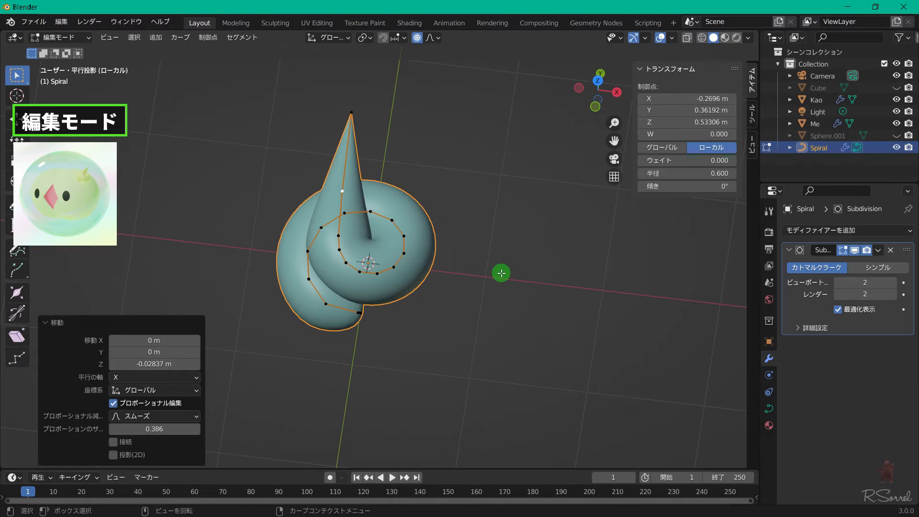
# Turn off proportional editing and return from editing the isolated curl to the full scene in Object Mode.
pyautogui.press('o')
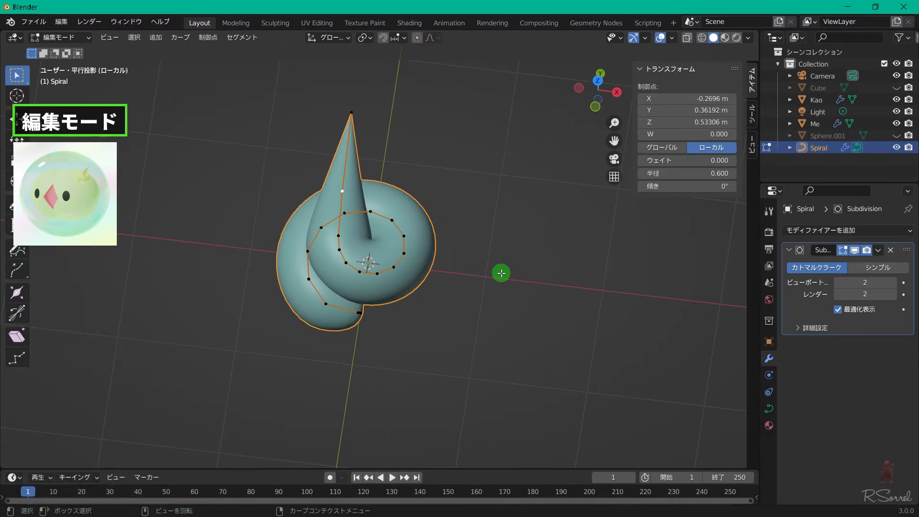
pyautogui.press('Tab')
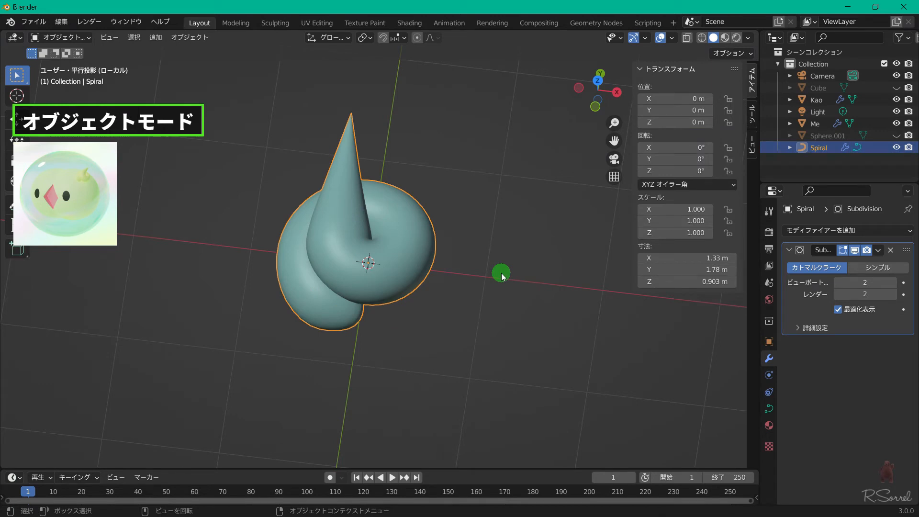
pyautogui.press('KP_Divide')
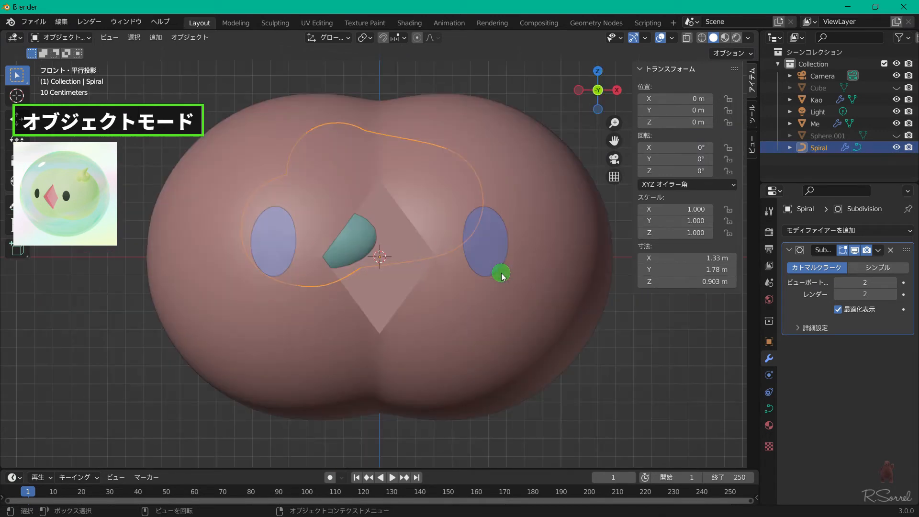
# Move the curl about 1.96 m along X, clear of the face, and scale it to about 0.409.
pyautogui.scroll(-2, 502, 277)
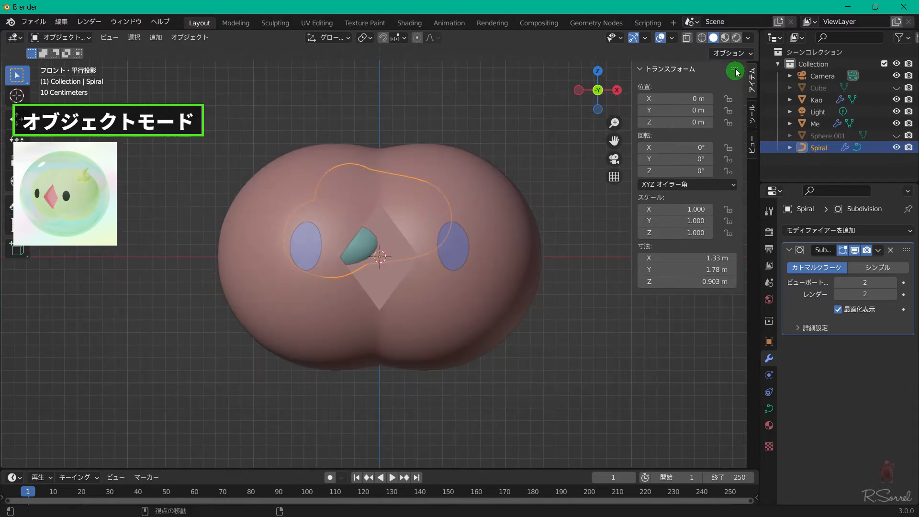
pyautogui.click(655, 68)
pyautogui.press('g')
pyautogui.press('x')
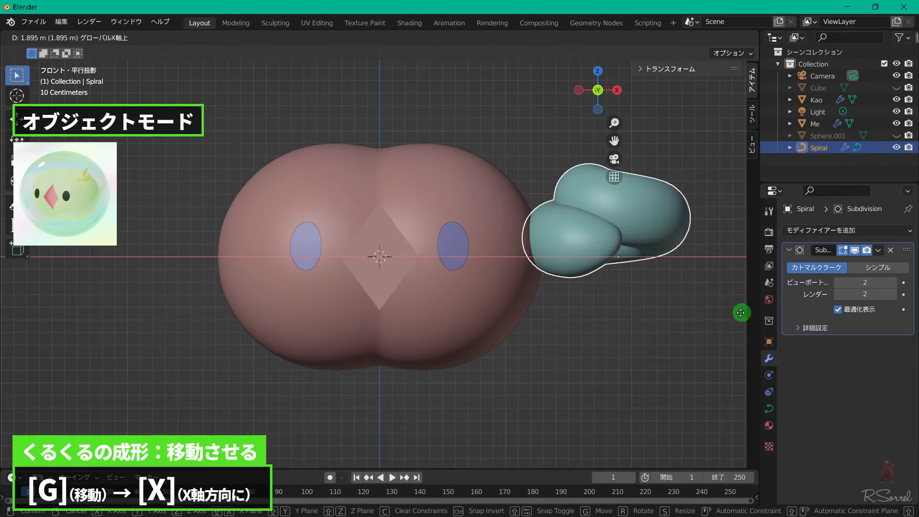
pyautogui.click(743, 312)
pyautogui.press('s')
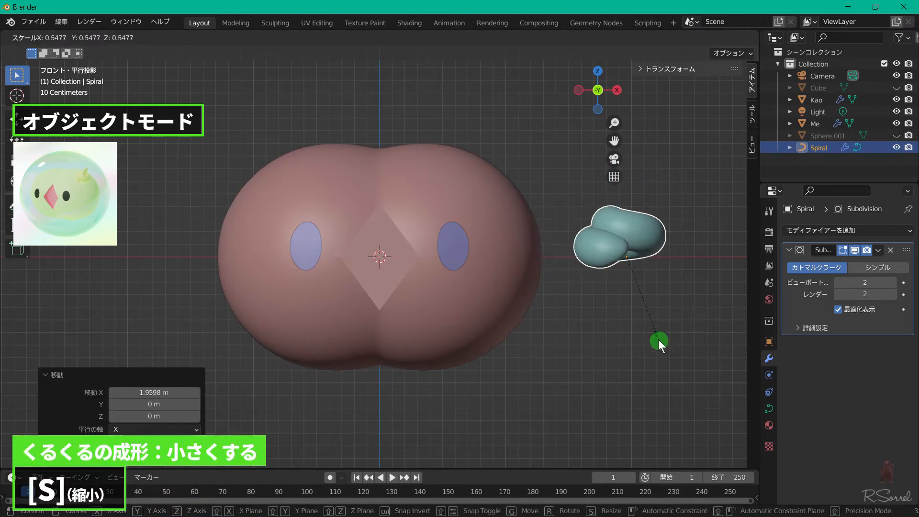
pyautogui.click(646, 323)
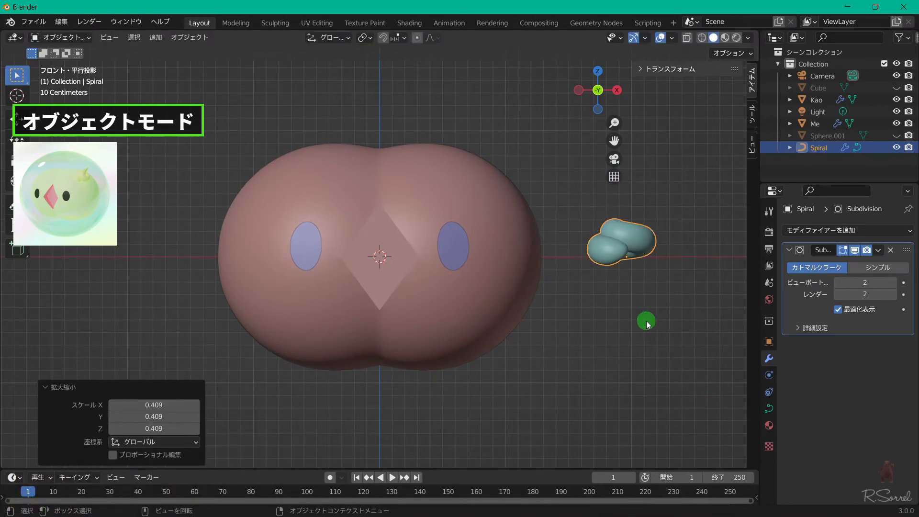
# Enable snapping to faces with backface culling, align rotation to target and project individual elements.
pyautogui.click(389, 40)
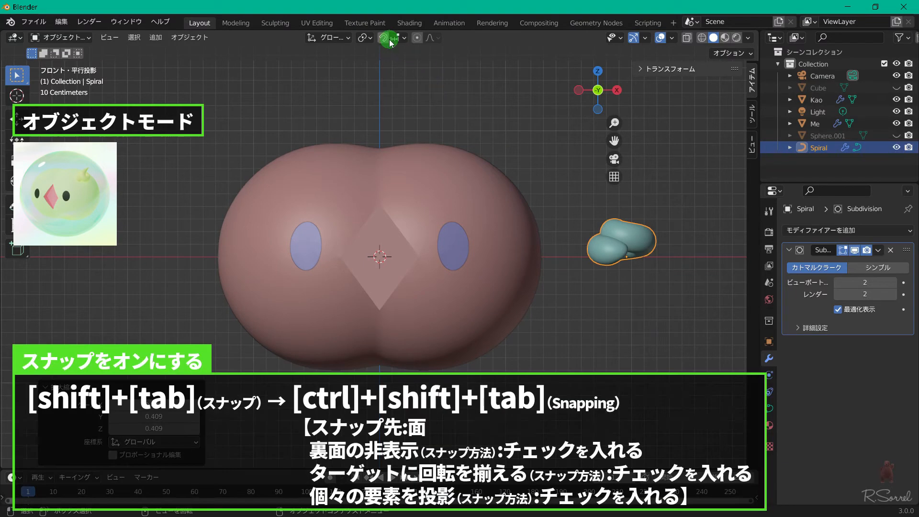
pyautogui.click(404, 38)
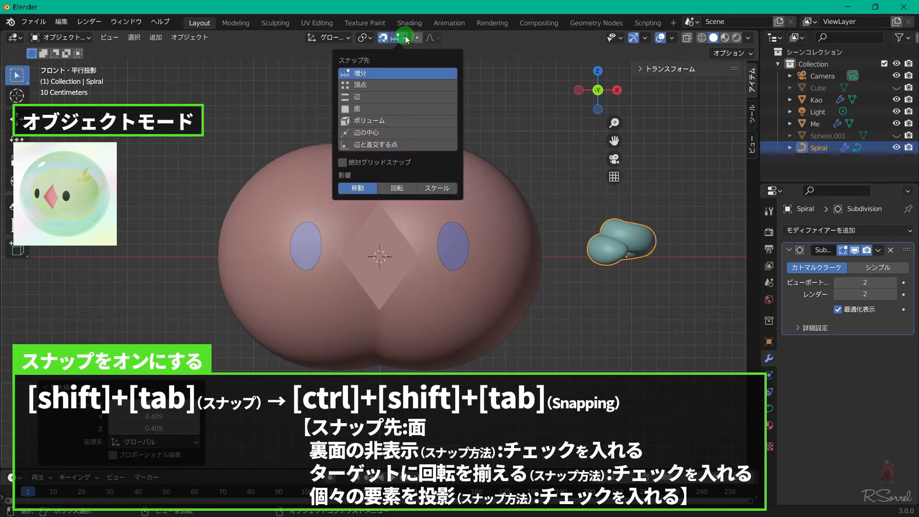
pyautogui.click(390, 108)
pyautogui.click(366, 192)
pyautogui.click(368, 201)
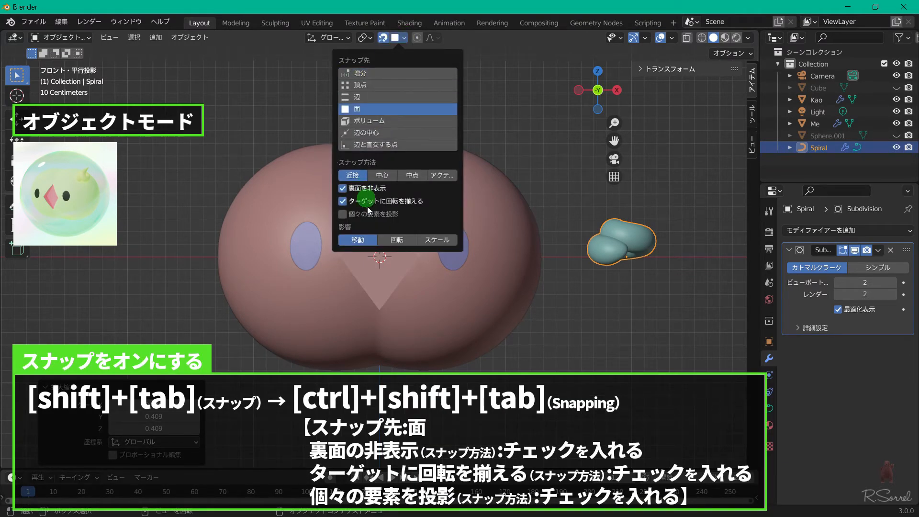
pyautogui.click(369, 214)
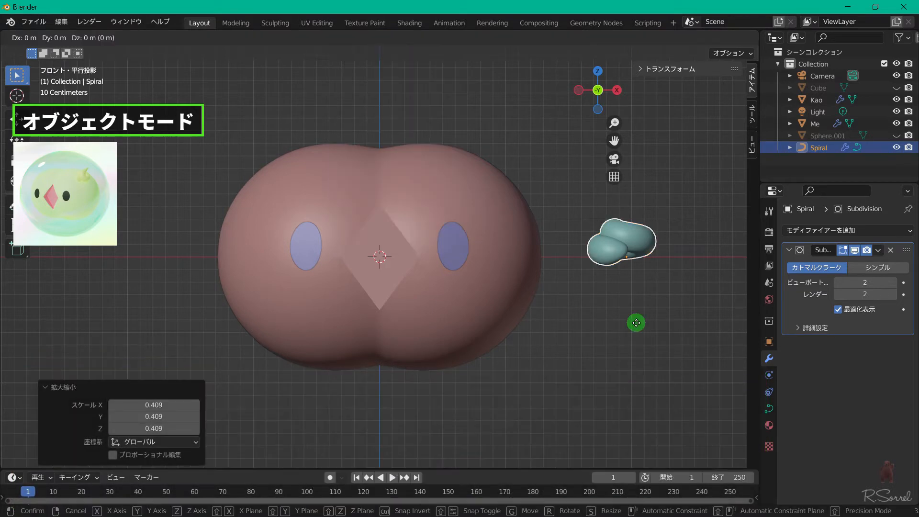
# Snap the curl onto the face's upper right, moving it about -1.04 m in X and 0.57 m in Z, and turn snapping off.
pyautogui.press('g')
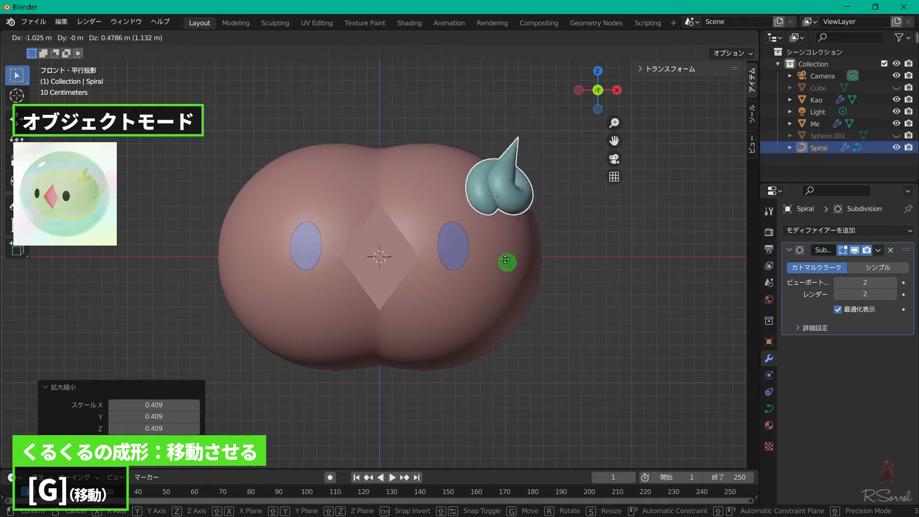
pyautogui.click(505, 251)
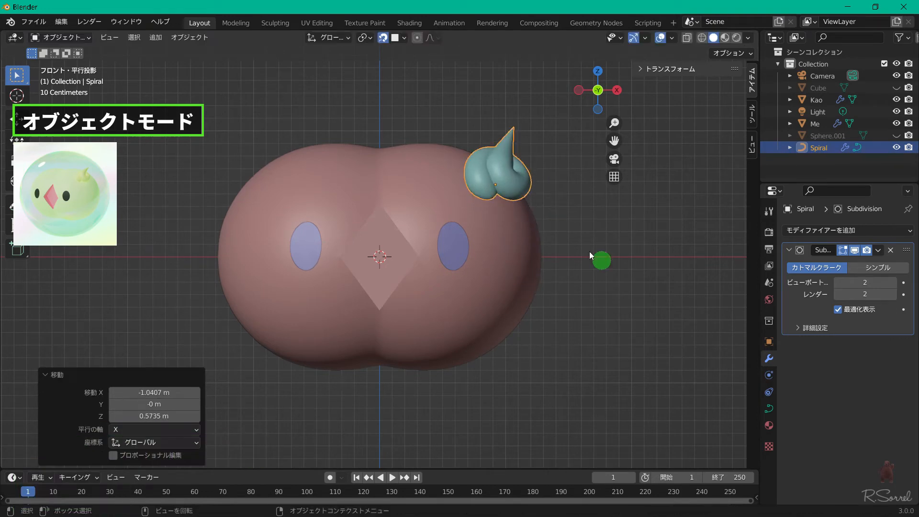
pyautogui.click(383, 37)
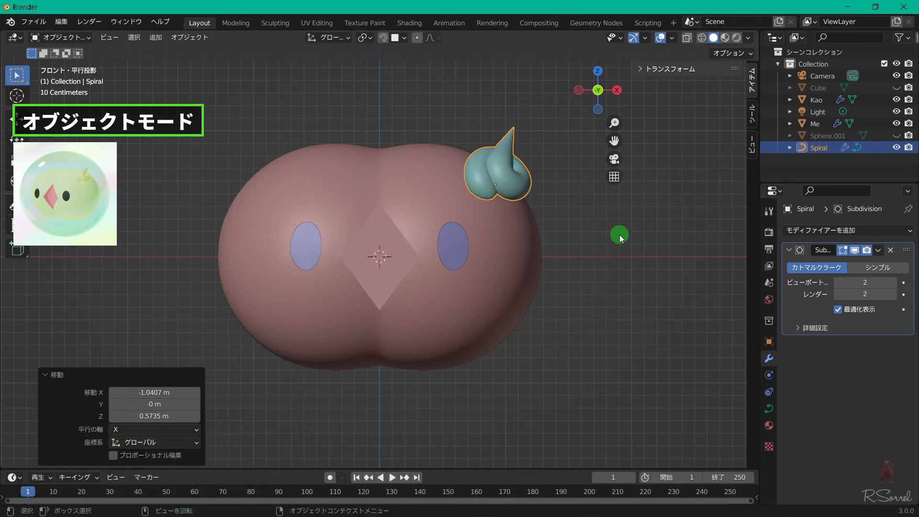
# Apply the curl's rotation and scale, and rename the object Kurukuru.
pyautogui.hotkey('ctrl', 'a')
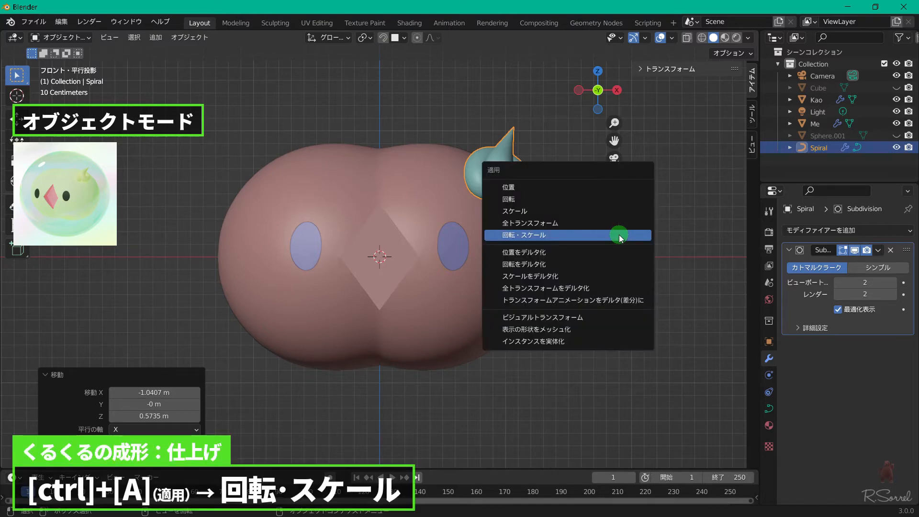
pyautogui.click(618, 235)
pyautogui.press('F2')
pyautogui.write('Kurukuru')
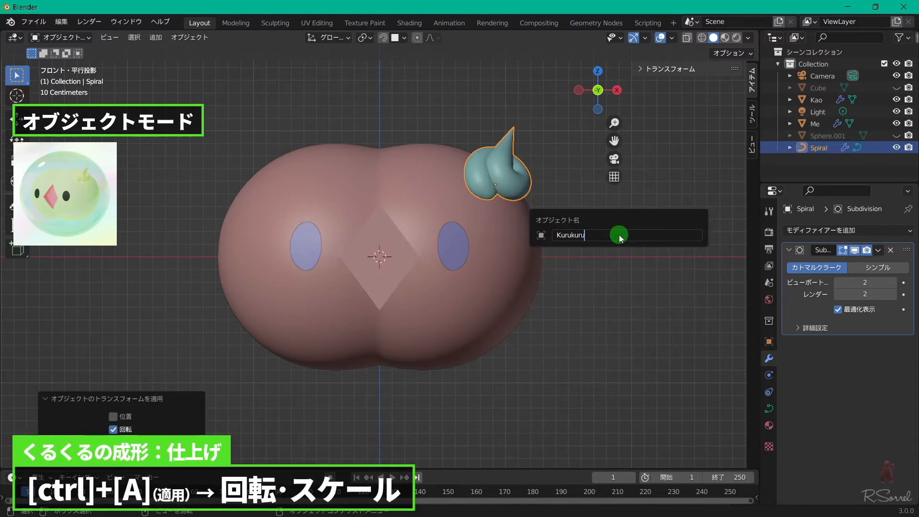
pyautogui.press('Return')
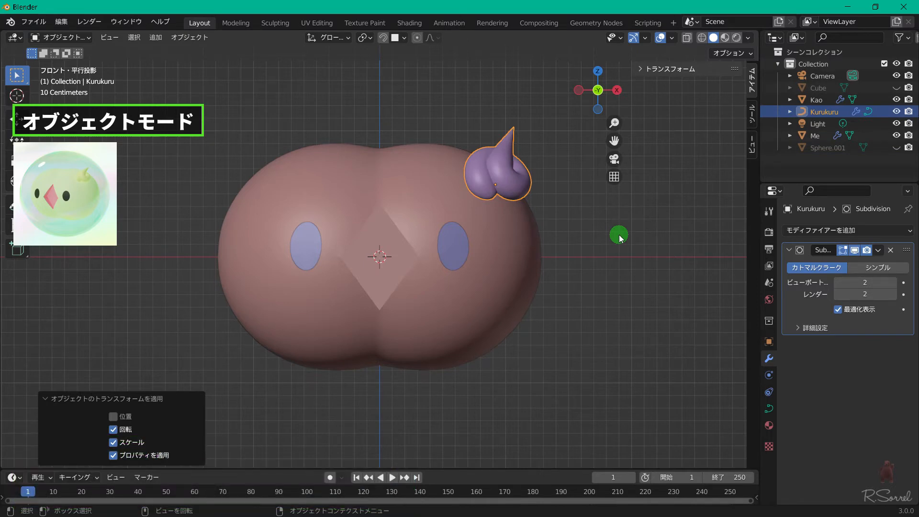
# Add a UV sphere with 10 segments, 10 rings and a 1 m radius, and shade it smooth.
pyautogui.hotkey('shift', 'a')
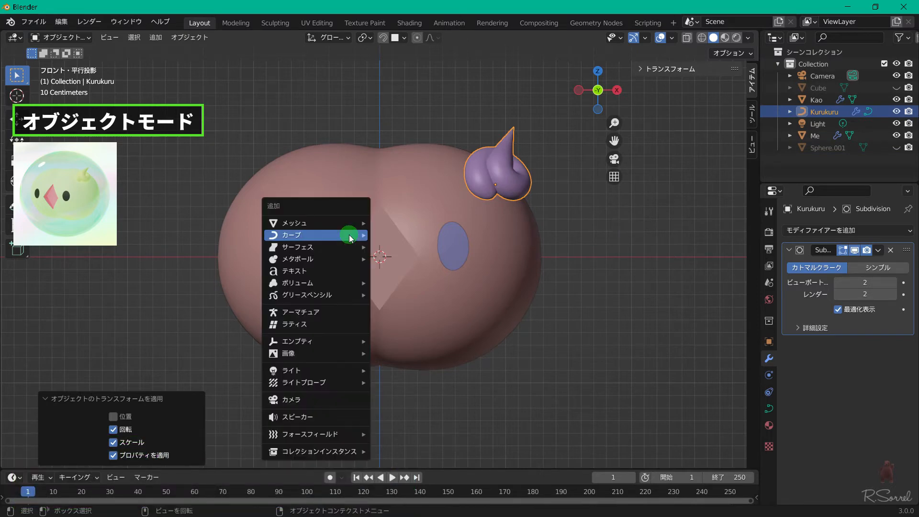
pyautogui.moveTo(349, 223)
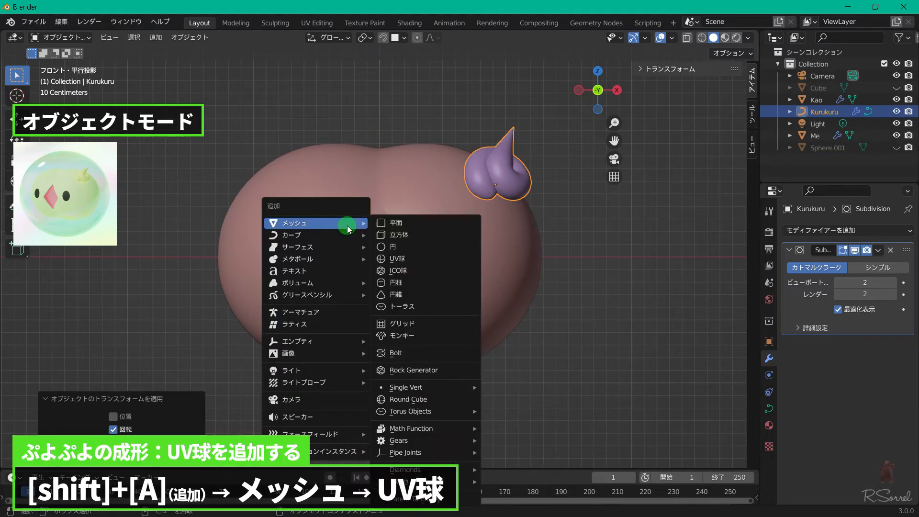
pyautogui.click(412, 259)
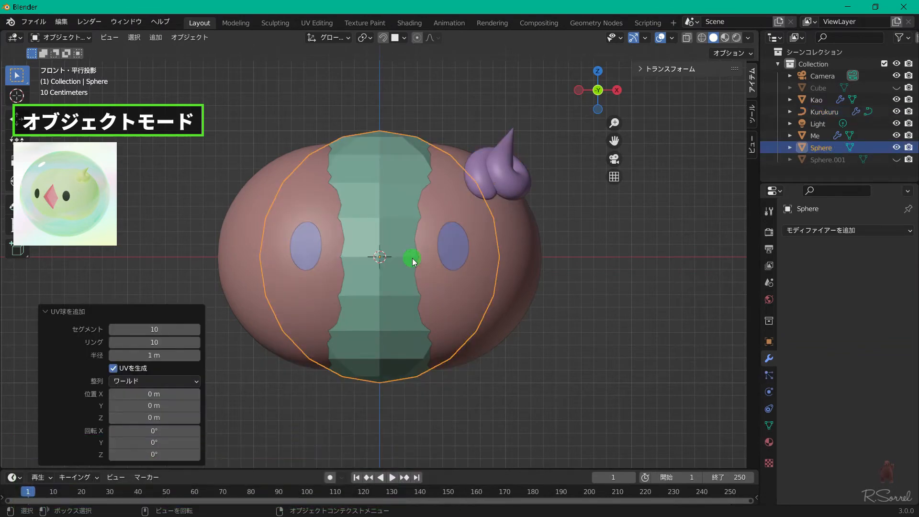
pyautogui.rightClick(388, 196)
pyautogui.click(388, 193)
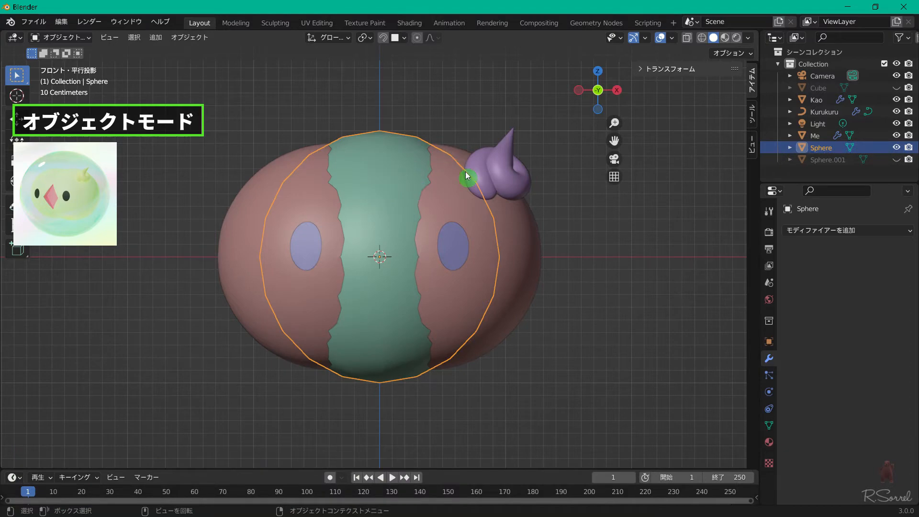
# Add a Subdivision Surface modifier to the new sphere with a viewport level of 2.
pyautogui.click(843, 230)
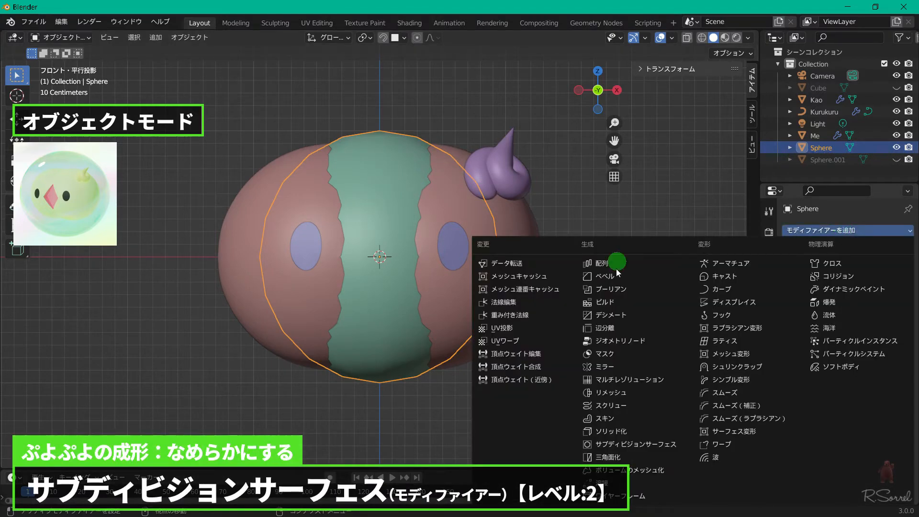
pyautogui.click(649, 443)
pyautogui.click(893, 282)
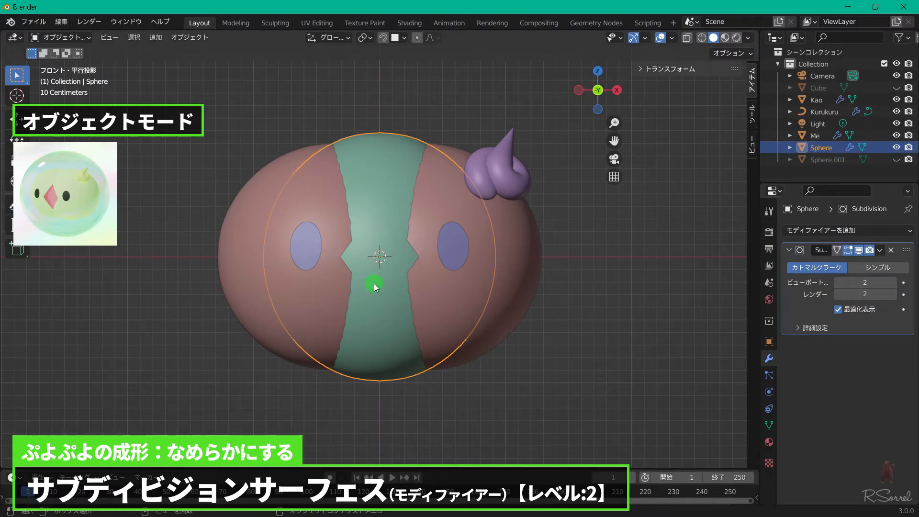
# Rotate the sphere 90° about the Y axis and turn on X-ray display.
pyautogui.write('sy')
pyautogui.write('90')
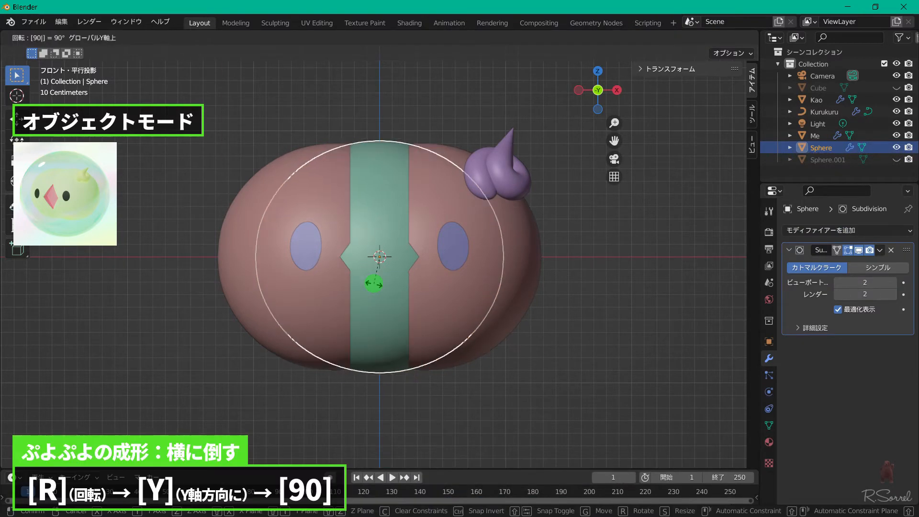
pyautogui.press('Return')
pyautogui.hotkey('alt', 'z')
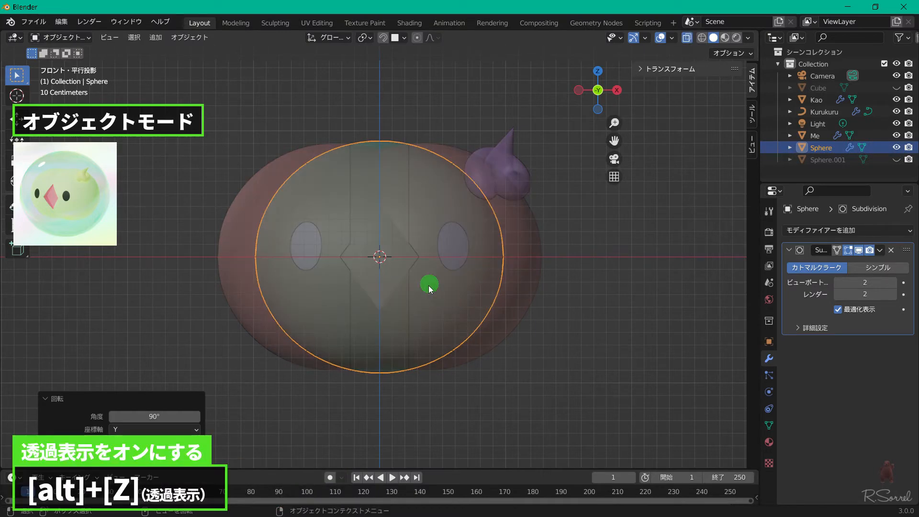
# Scale the sphere up by about 1.74 so it encloses the chick, and add a Solidify modifier to it.
pyautogui.press('s')
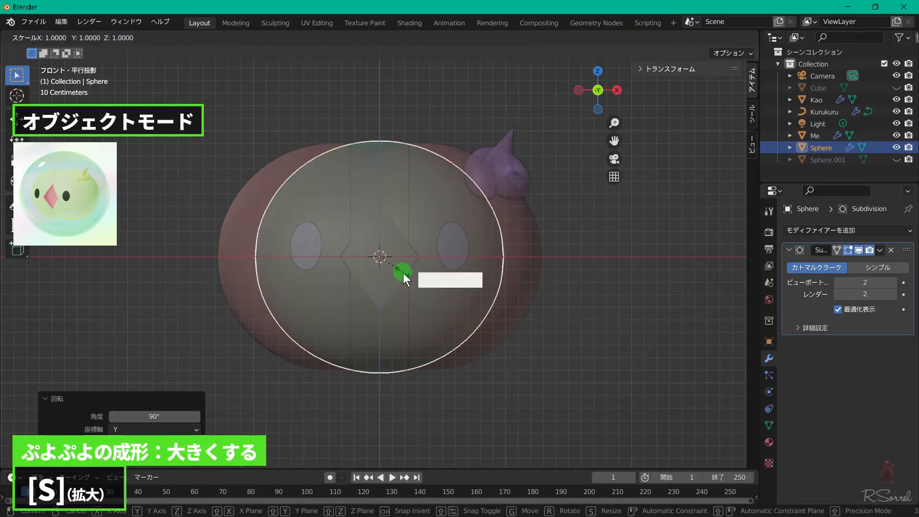
pyautogui.click(414, 288)
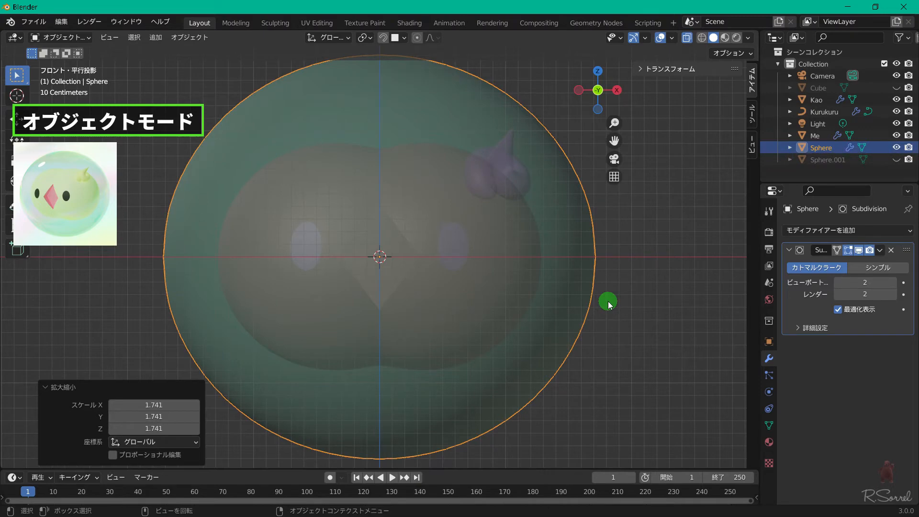
pyautogui.click(867, 234)
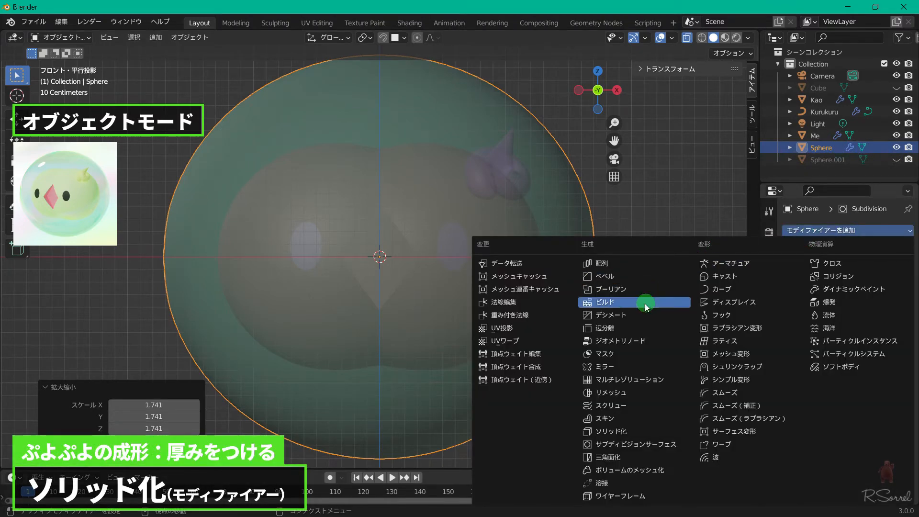
pyautogui.click(640, 432)
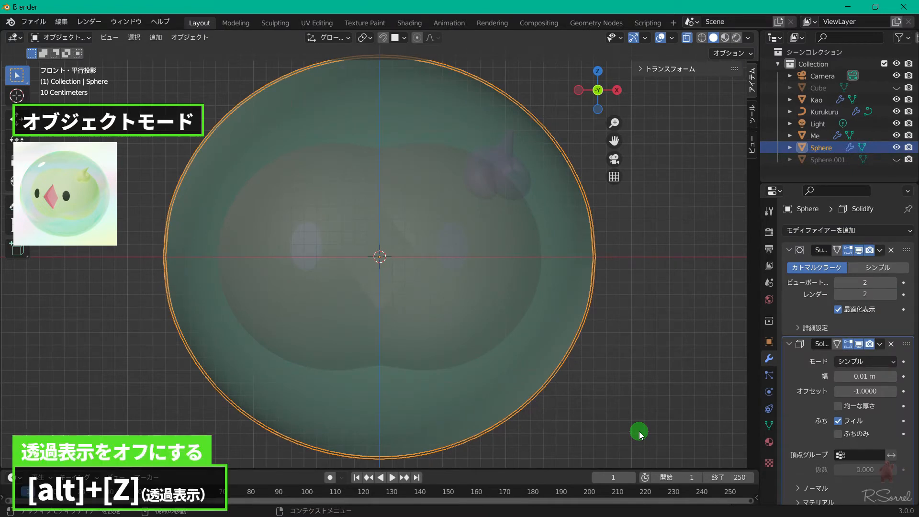
# With X-ray display turned off, apply the sphere's rotation and scale, and rename the object Puyopuyo.
pyautogui.hotkey('alt', 'z')
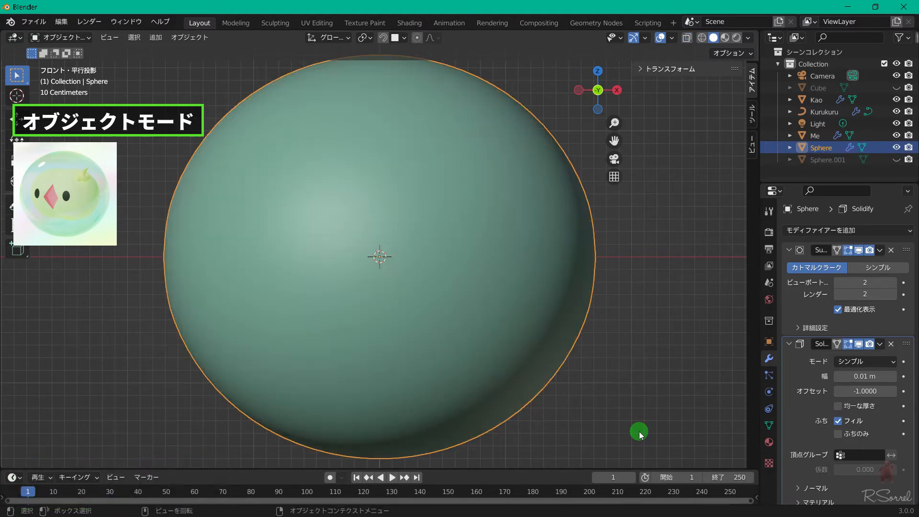
pyautogui.hotkey('ctrl', 'a')
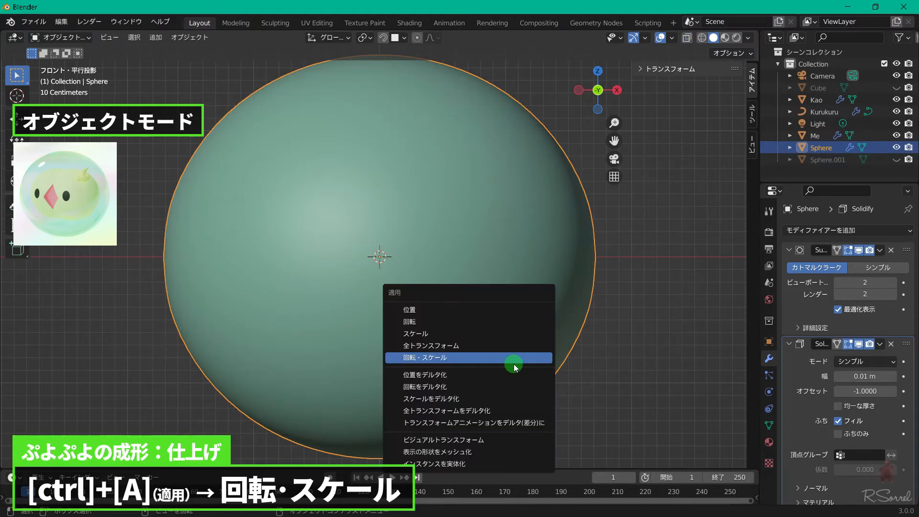
pyautogui.click(519, 362)
pyautogui.press('F2')
pyautogui.write('P')
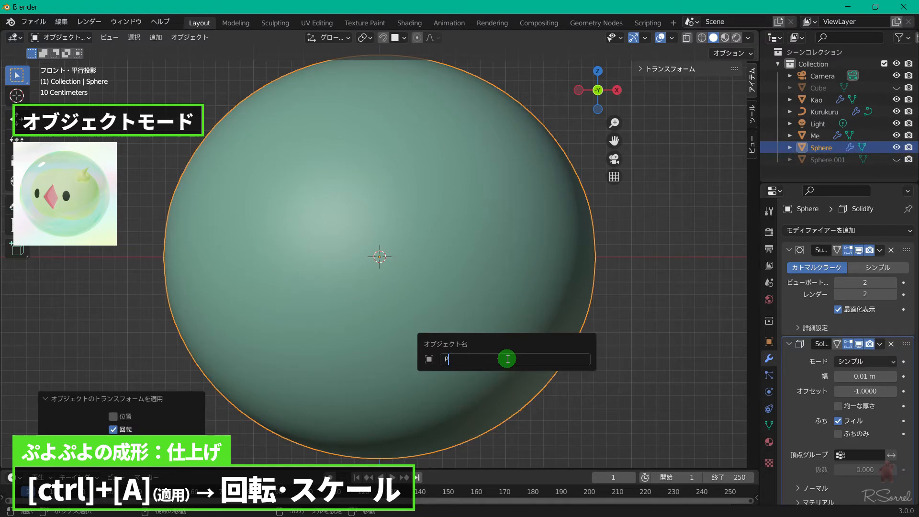
pyautogui.write('uyopuyo')
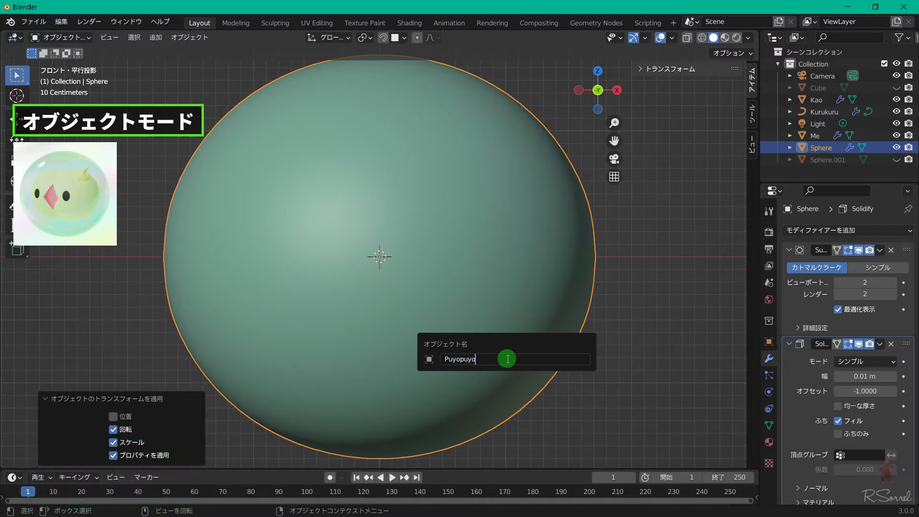
pyautogui.press('Return')
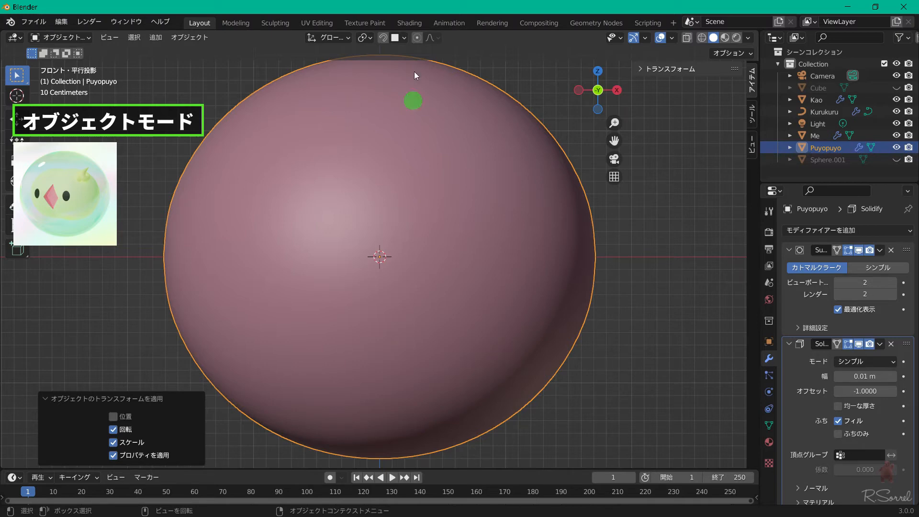
# In the Layout workspace, enlarge the timeline area and switch it to the Shader Editor.
pyautogui.click(408, 24)
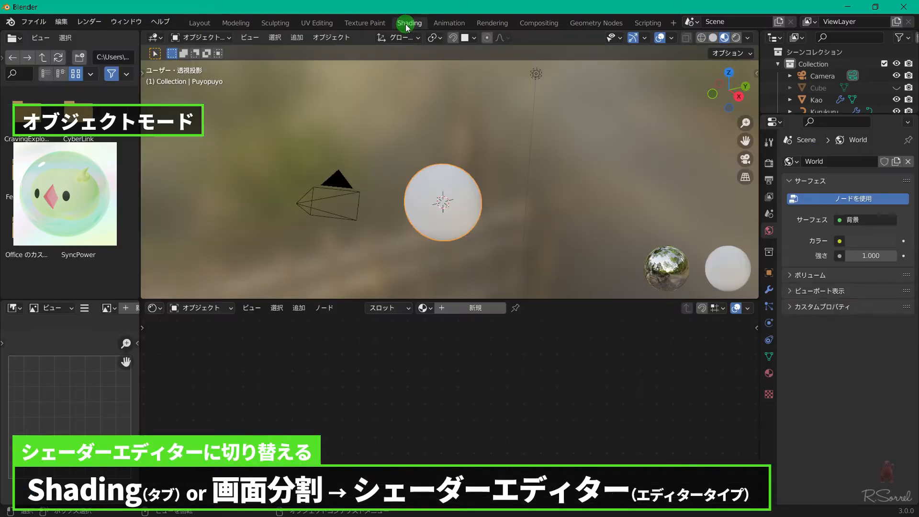
pyautogui.click(196, 23)
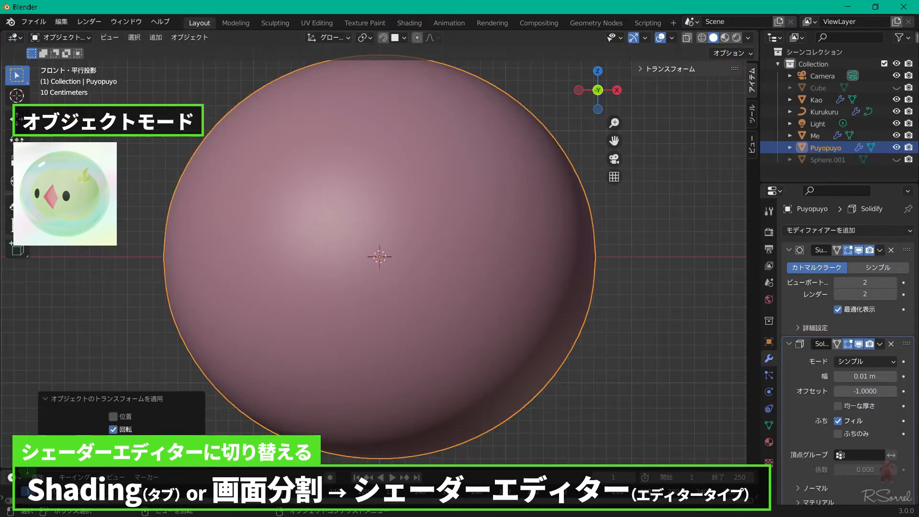
pyautogui.moveTo(27, 469); pyautogui.dragTo(30, 243)
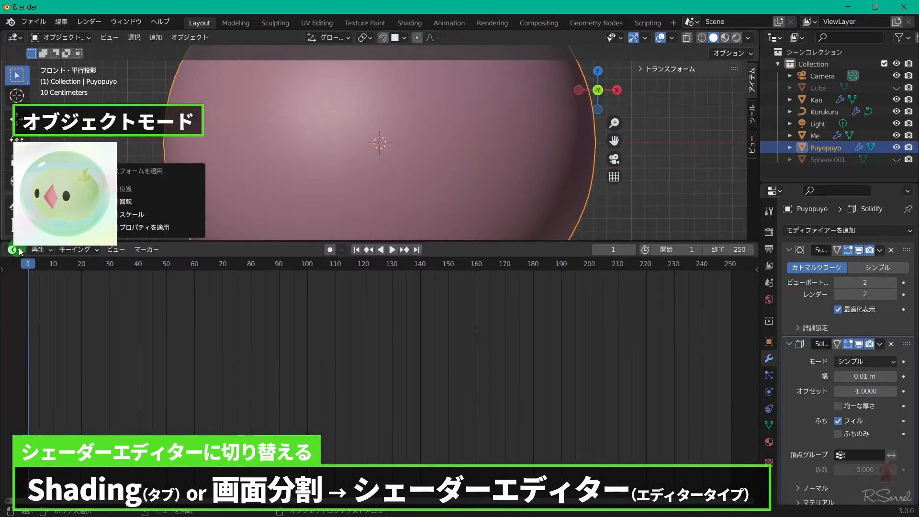
pyautogui.click(13, 249)
pyautogui.click(74, 360)
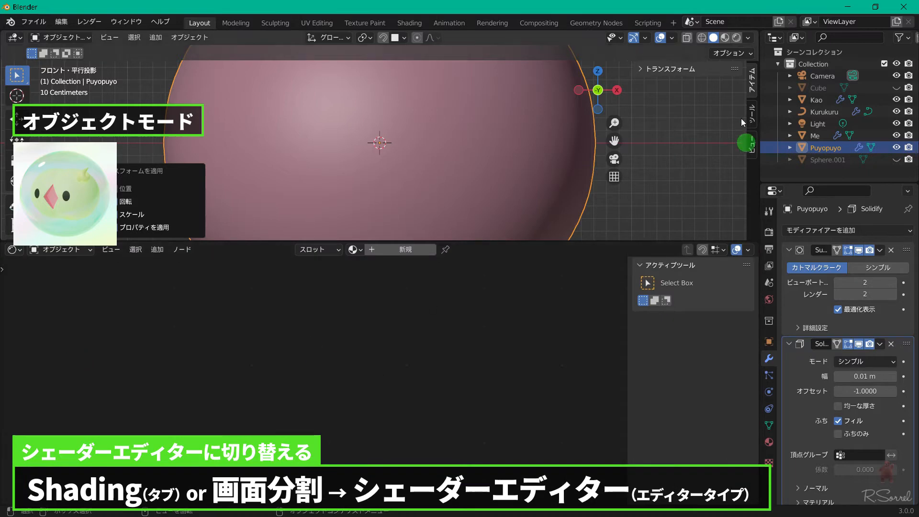
# Arrange the Shader Editor as a wide area beside a narrower 3D viewport, and hide the node sidebar.
pyautogui.moveTo(760, 105); pyautogui.dragTo(607, 143)
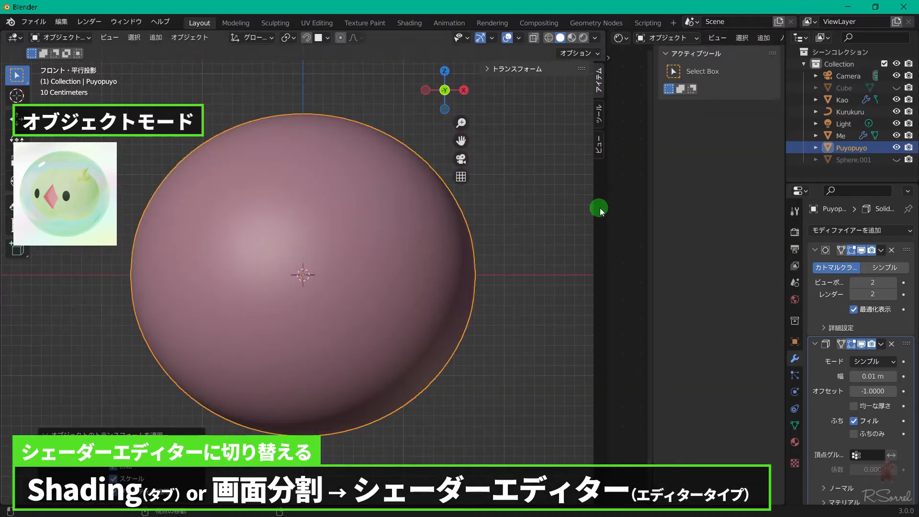
pyautogui.moveTo(596, 206); pyautogui.dragTo(335, 191)
pyautogui.press('n')
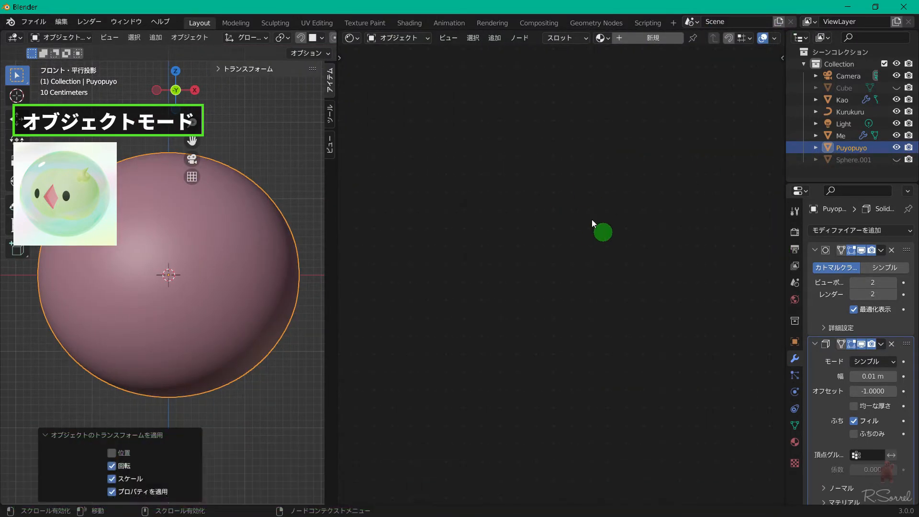
# Switch the viewport to rendered shading and set the world background strength to 5.
pyautogui.scroll(-6, 295, 43)
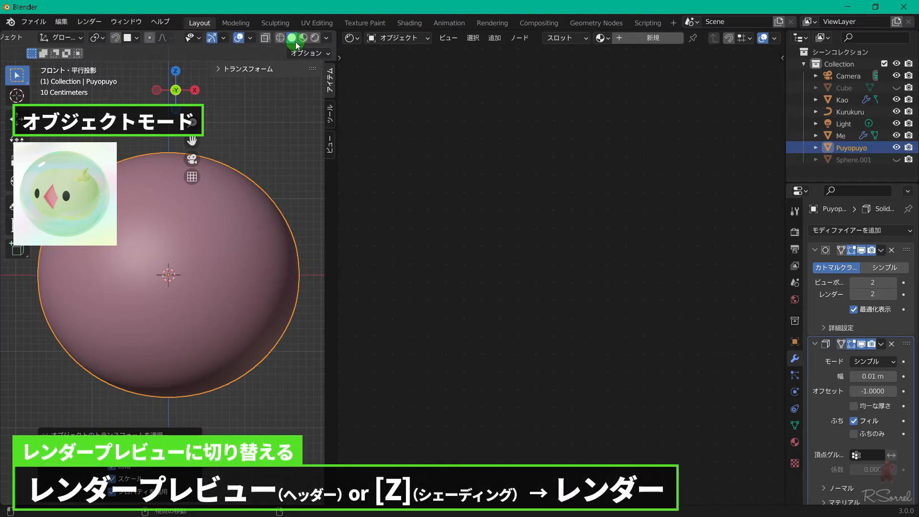
pyautogui.click(314, 38)
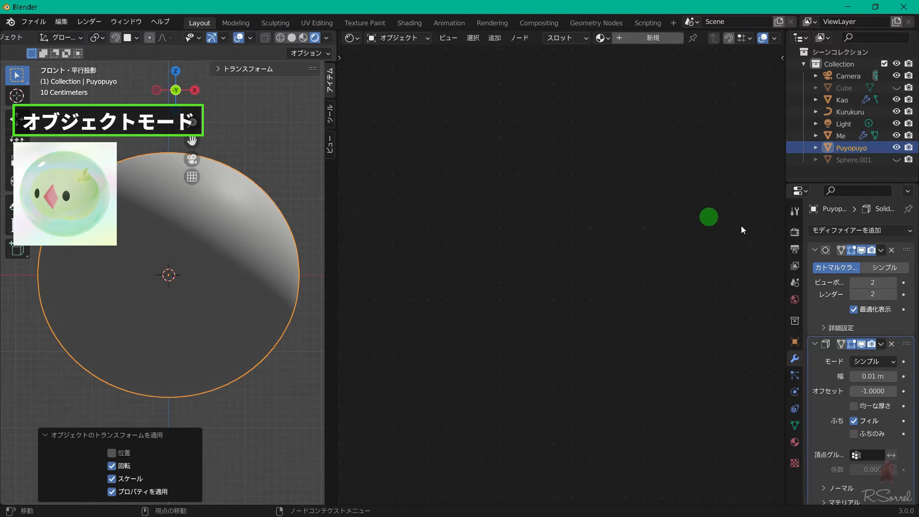
pyautogui.click(795, 300)
pyautogui.click(871, 323)
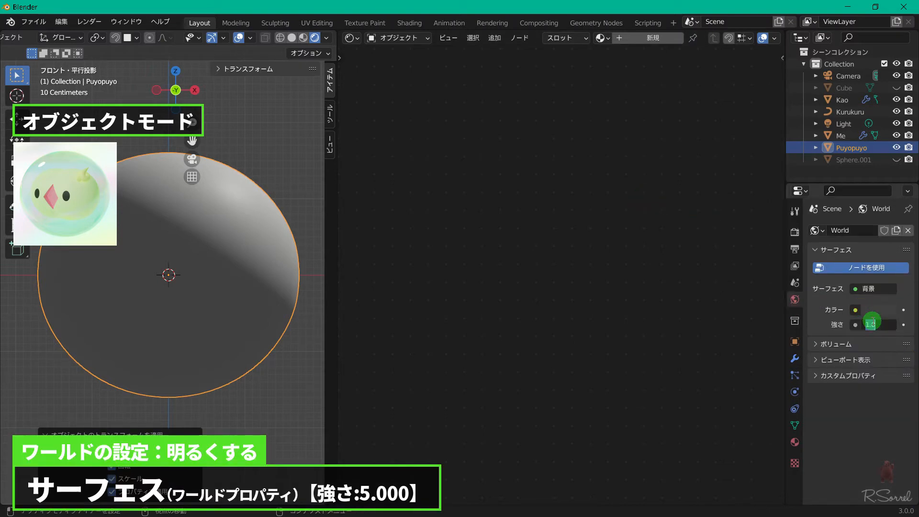
pyautogui.write('5')
pyautogui.press('Return')
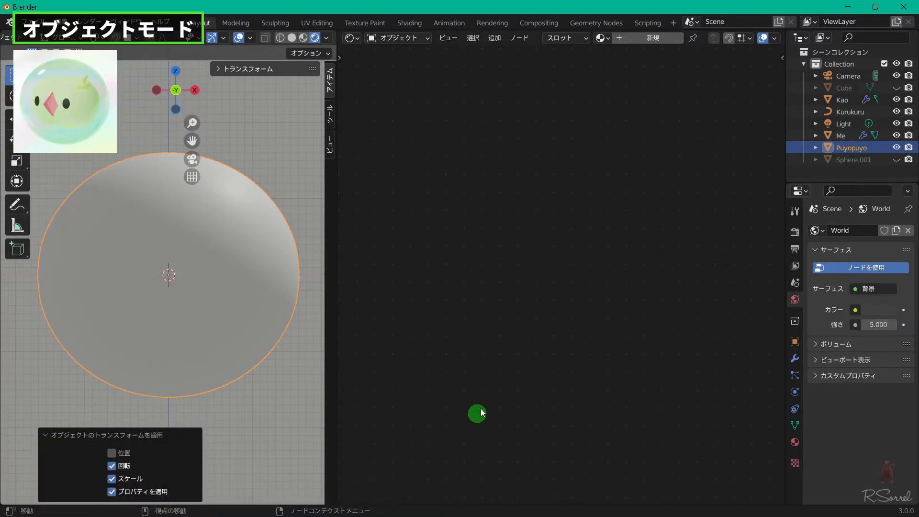
# Add a mesh plane with a size of 2 m at the world origin.
pyautogui.scroll(-8, 194, 289)
pyautogui.hotkey('shift', 'a')
pyautogui.moveTo(62, 214)
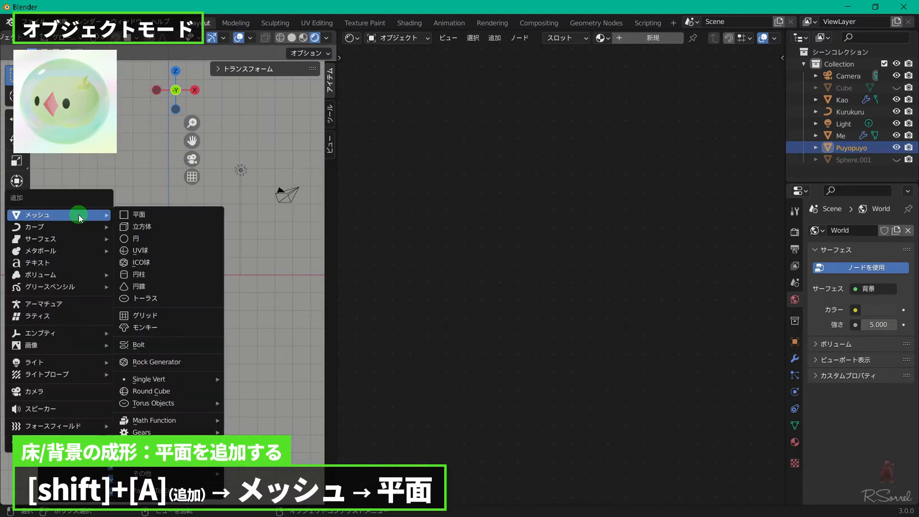
pyautogui.click(155, 217)
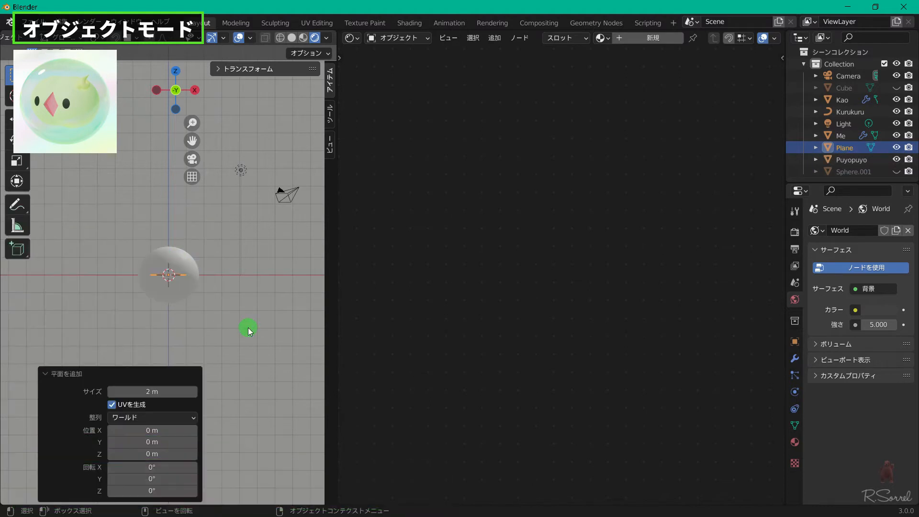
# Move the plane down along Z to just beneath the sphere and scale it up into a large floor.
pyautogui.press('g')
pyautogui.press('z')
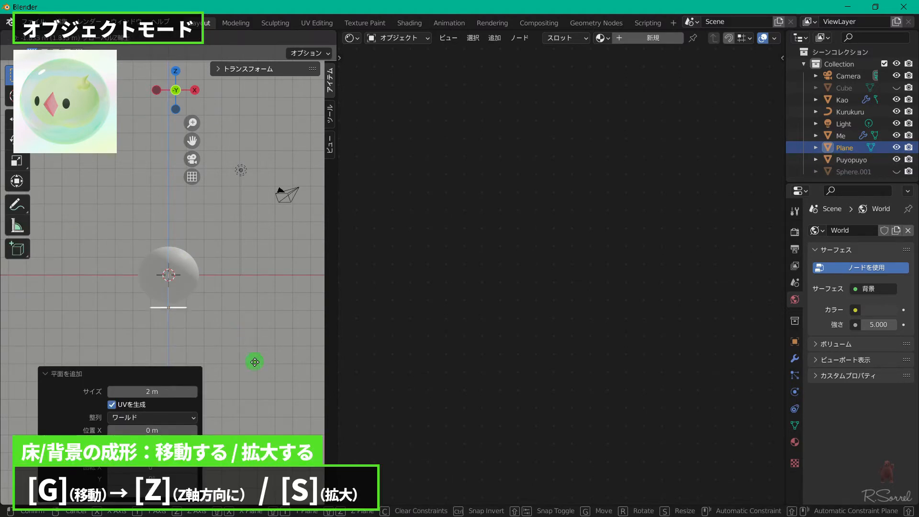
pyautogui.click(255, 365)
pyautogui.press('s')
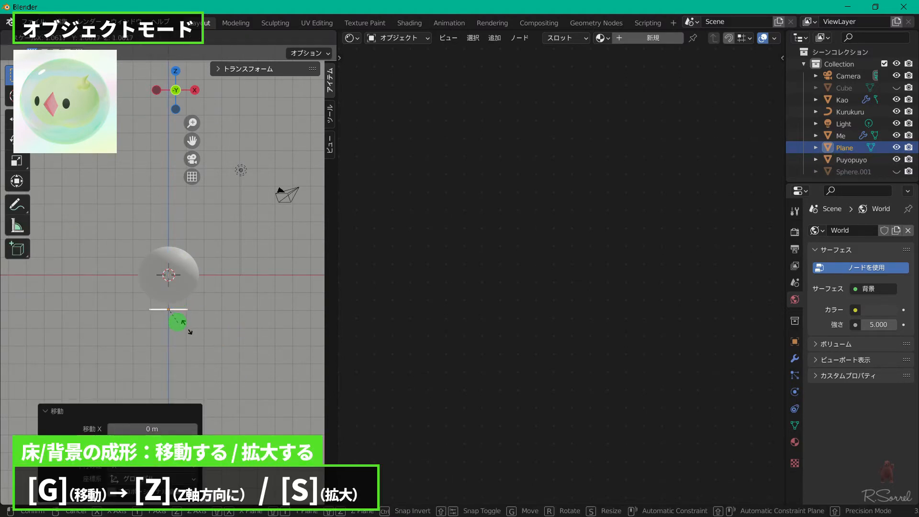
pyautogui.click(229, 349)
# Extrude the floor plane's two rear vertices upward along Z to form a tall background wall.
pyautogui.moveTo(229, 350); pyautogui.dragTo(266, 328, button='middle')
pyautogui.press('Tab')
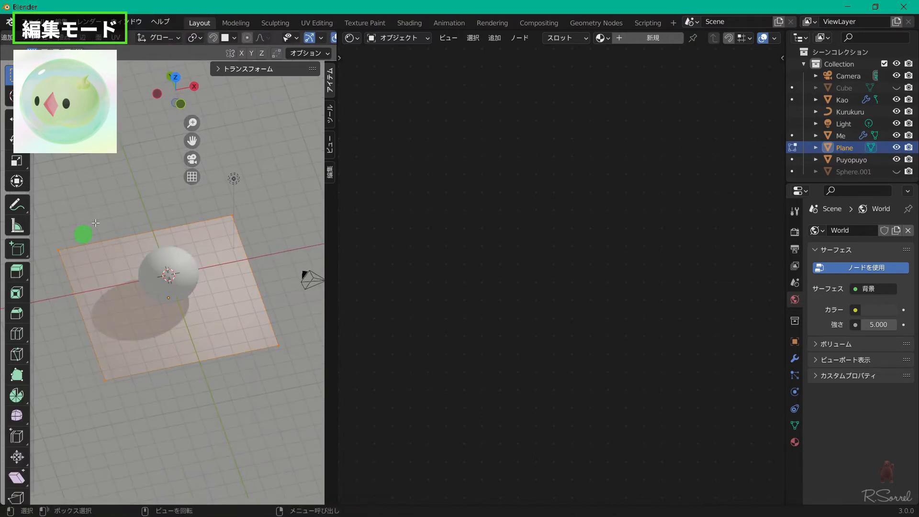
pyautogui.click(232, 215)
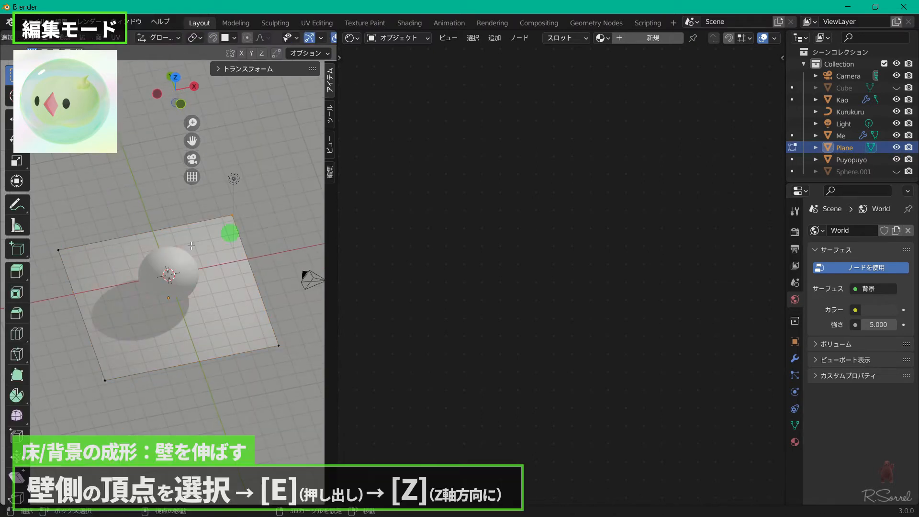
pyautogui.keyDown('shift'); pyautogui.click(57, 250); pyautogui.keyUp('shift')
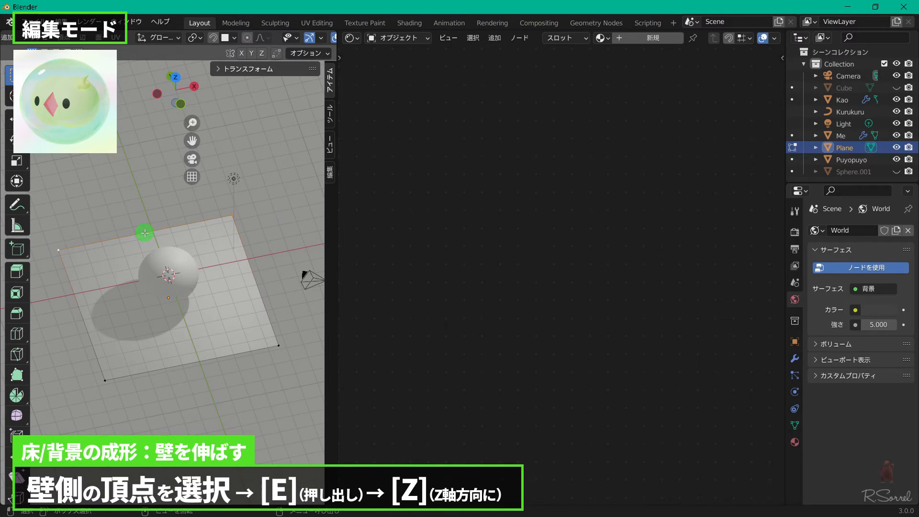
pyautogui.press('e')
pyautogui.press('z')
pyautogui.click(127, 163)
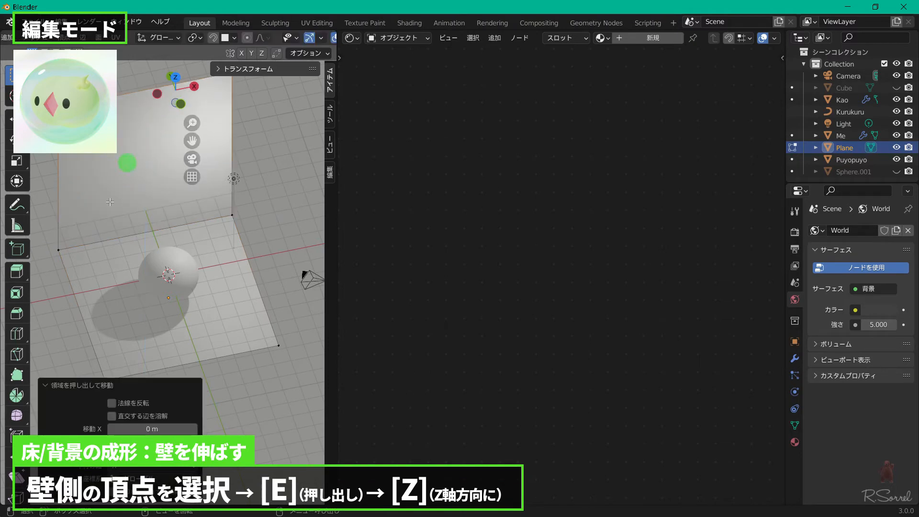
# Bevel the edge where the wall meets the floor with a width of about 0.28 m and 6 segments.
pyautogui.click(60, 252)
pyautogui.keyDown('shift'); pyautogui.click(234, 216); pyautogui.keyUp('shift')
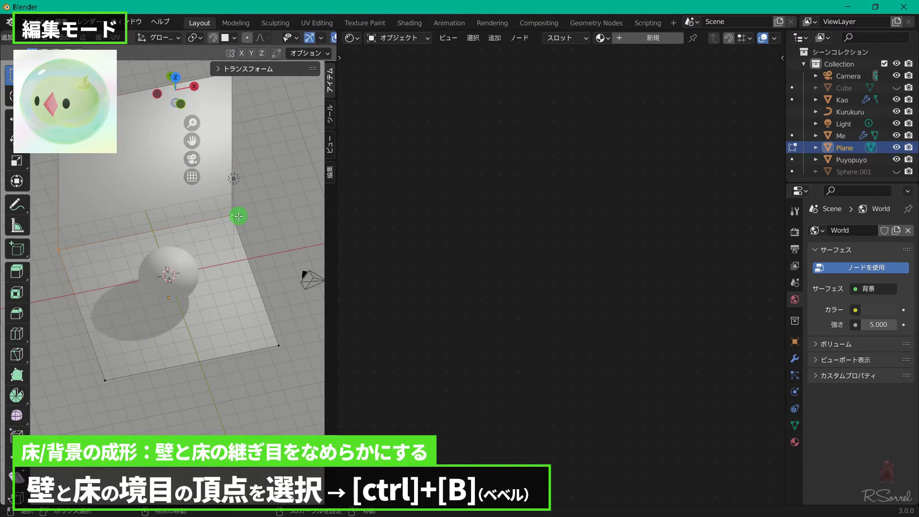
pyautogui.hotkey('ctrl', 'b')
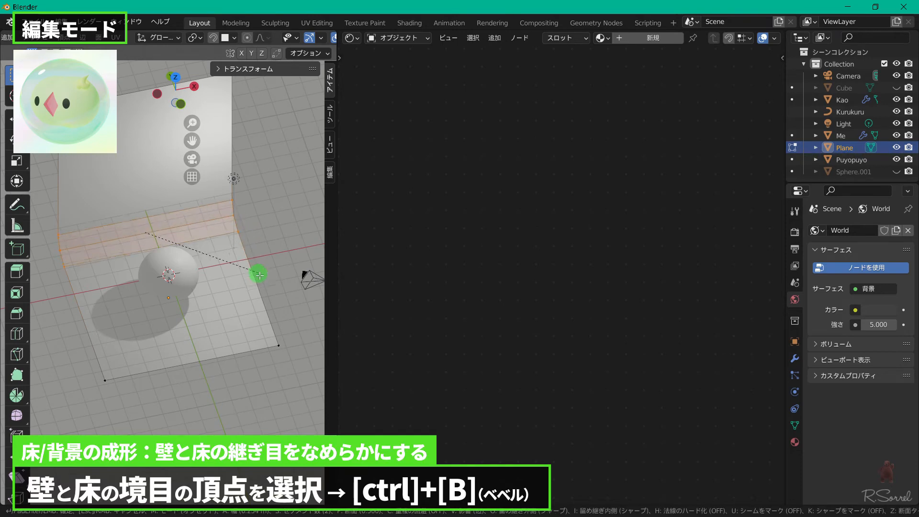
pyautogui.scroll(4, 260, 275)
pyautogui.click(260, 278)
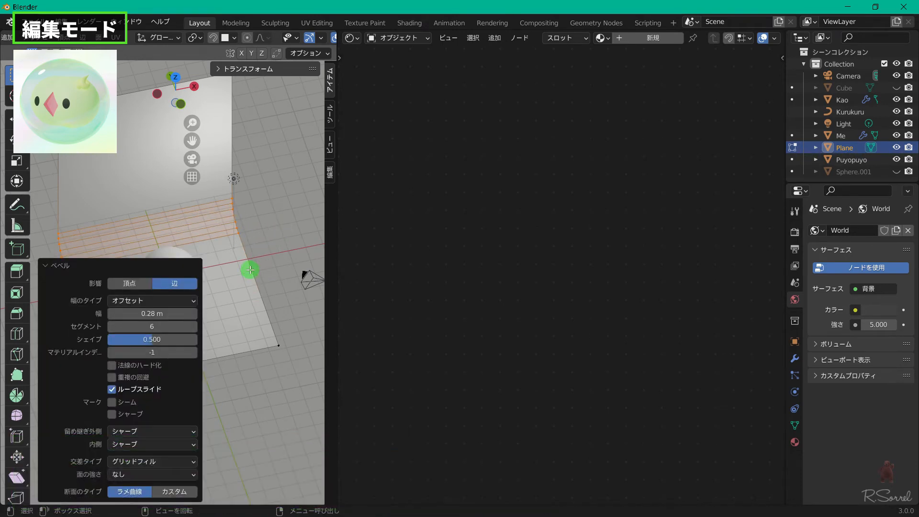
# Return to Object Mode and shade the floor-and-wall backdrop smooth.
pyautogui.press('Tab')
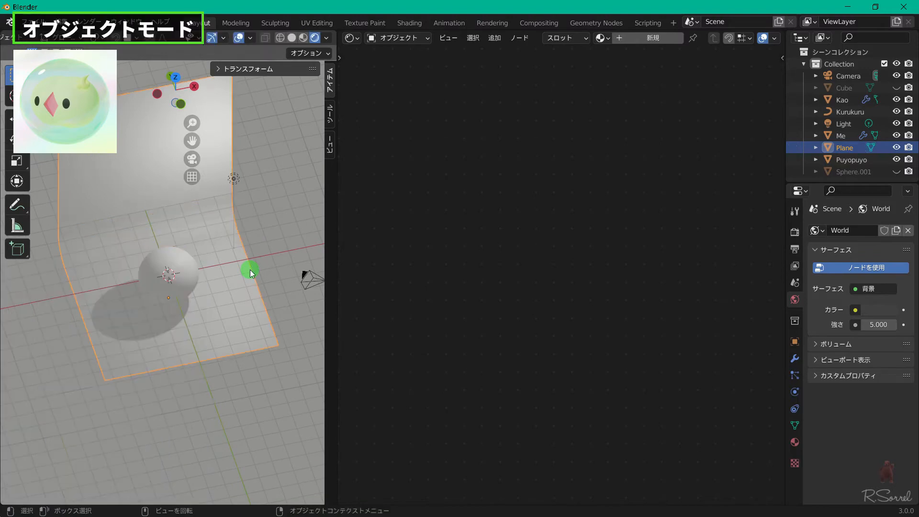
pyautogui.rightClick(238, 309)
pyautogui.click(232, 299)
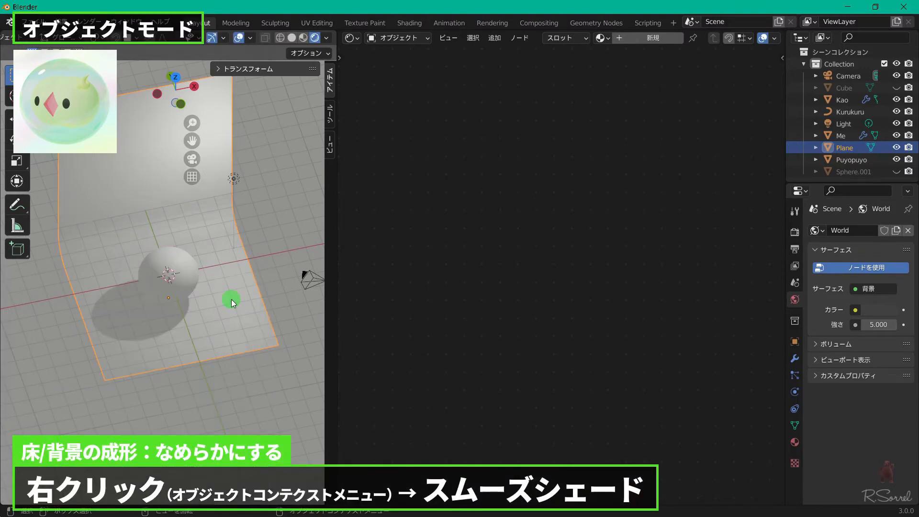
# Apply rotation and scale to the floor-and-wall backdrop and rename it Yuka.
pyautogui.hotkey('ctrl', 'a')
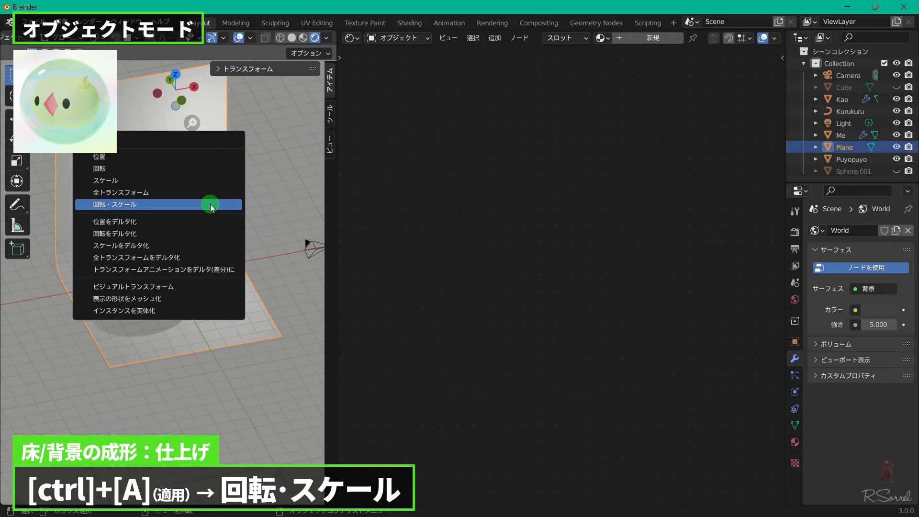
pyautogui.click(211, 204)
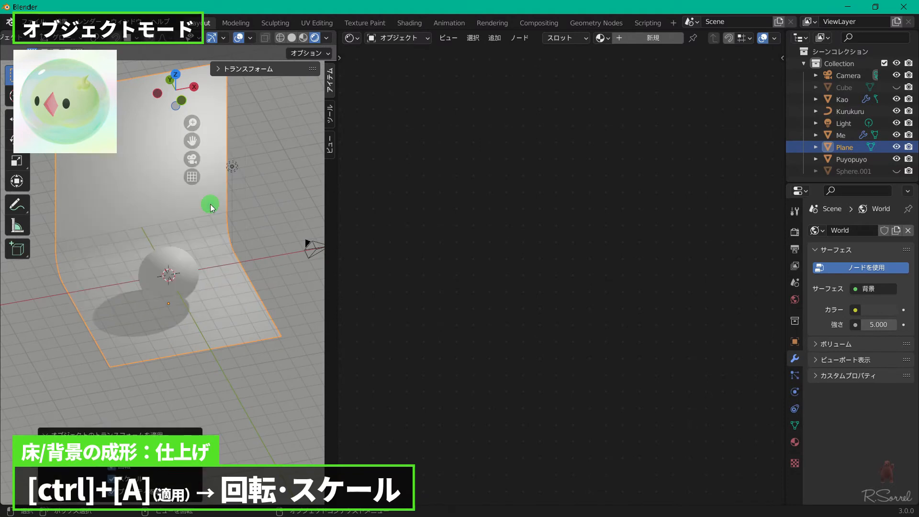
pyautogui.press('F2')
pyautogui.write('Yuka')
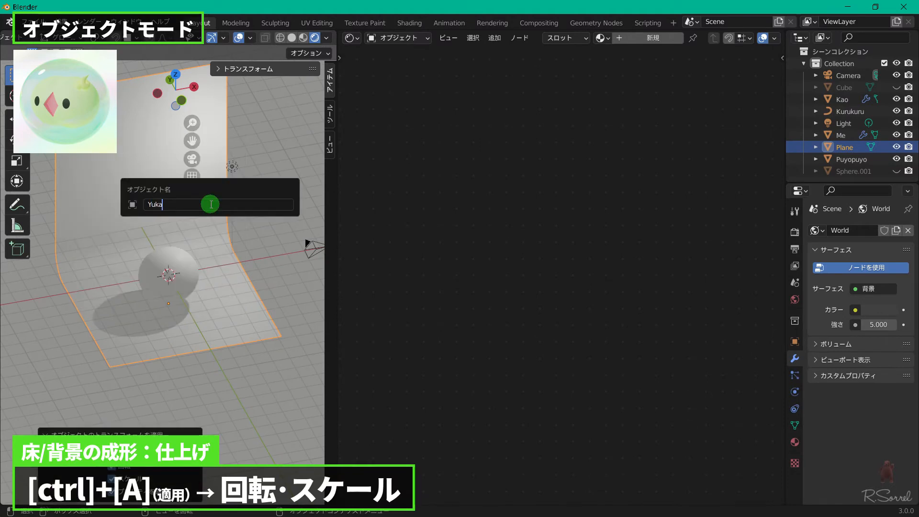
pyautogui.press('Return')
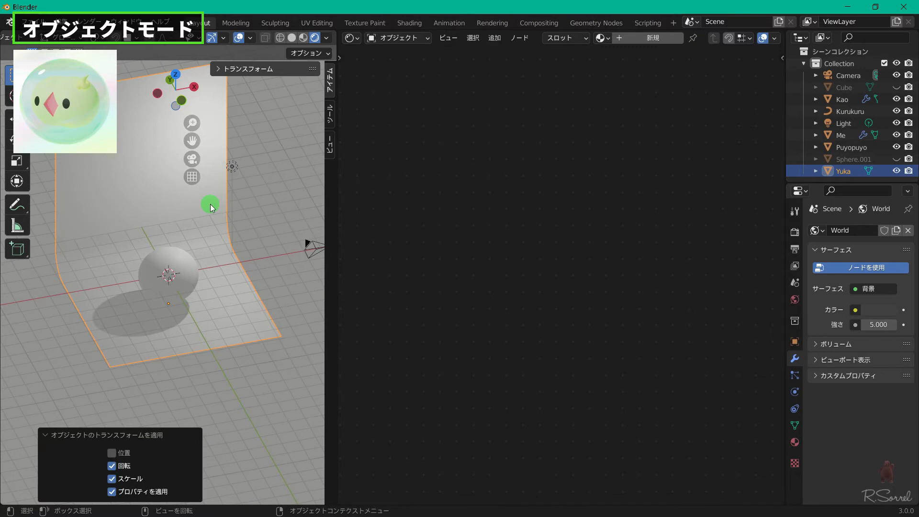
# Give the bubble sphere a new material named Puyopuyo.
pyautogui.press('KP_1')
pyautogui.scroll(5, 216, 264)
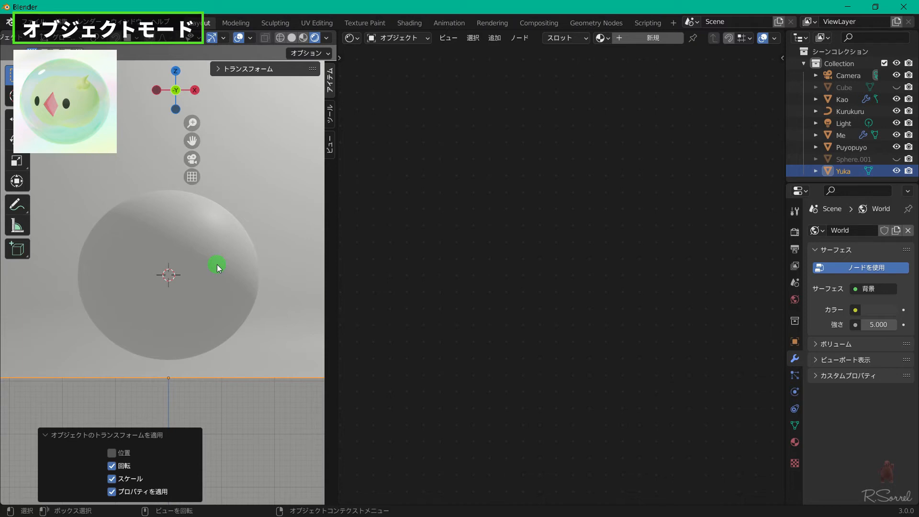
pyautogui.click(216, 267)
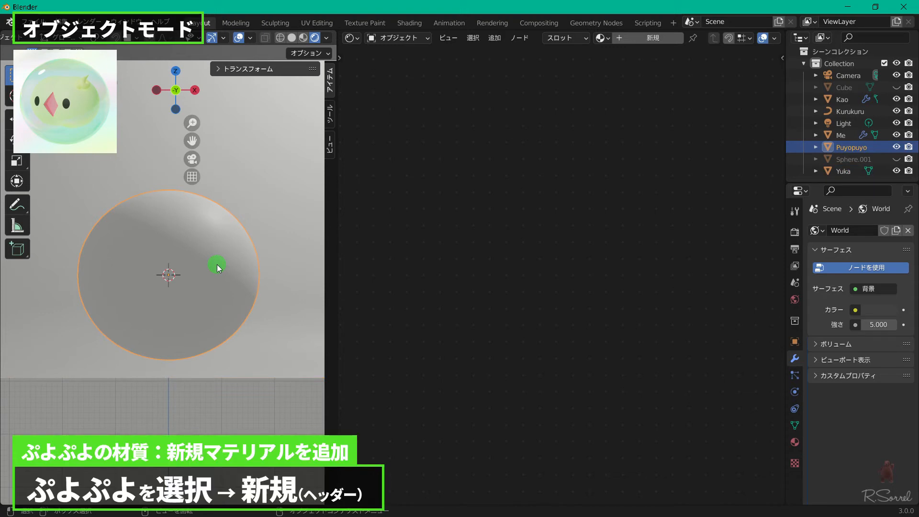
pyautogui.click(629, 38)
pyautogui.doubleClick(695, 37)
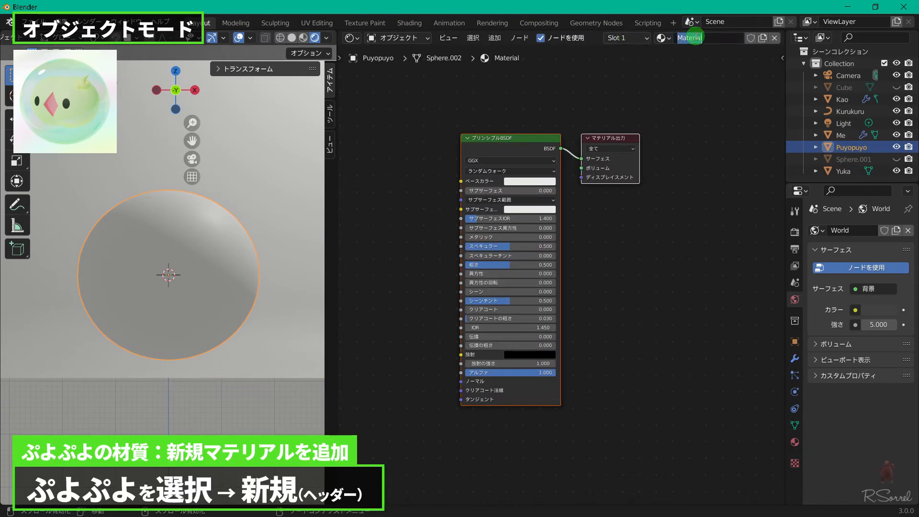
pyautogui.write('Puyopuyo')
pyautogui.press('Return')
pyautogui.press('Home')
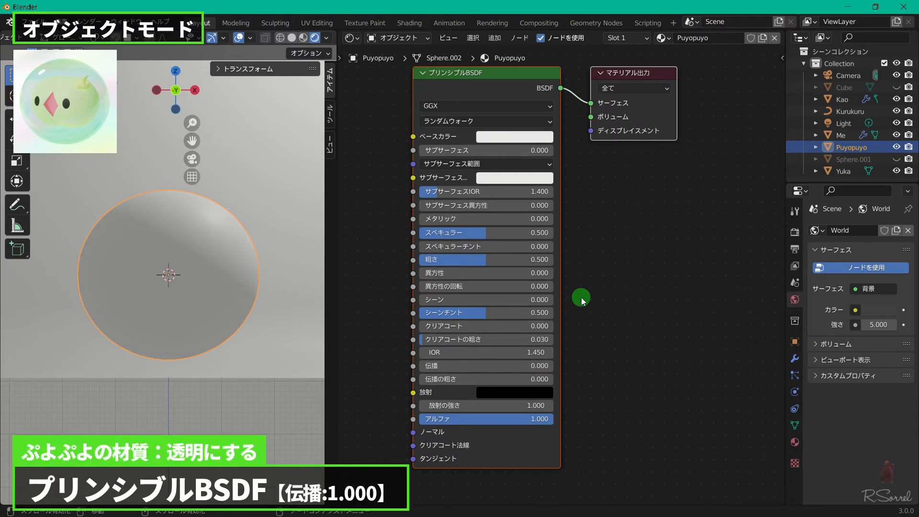
# Set the Principled BSDF's transmission to 1.000 and roughness to 0.000, and switch the render engine to Cycles.
pyautogui.moveTo(440, 367); pyautogui.dragTo(581, 376)
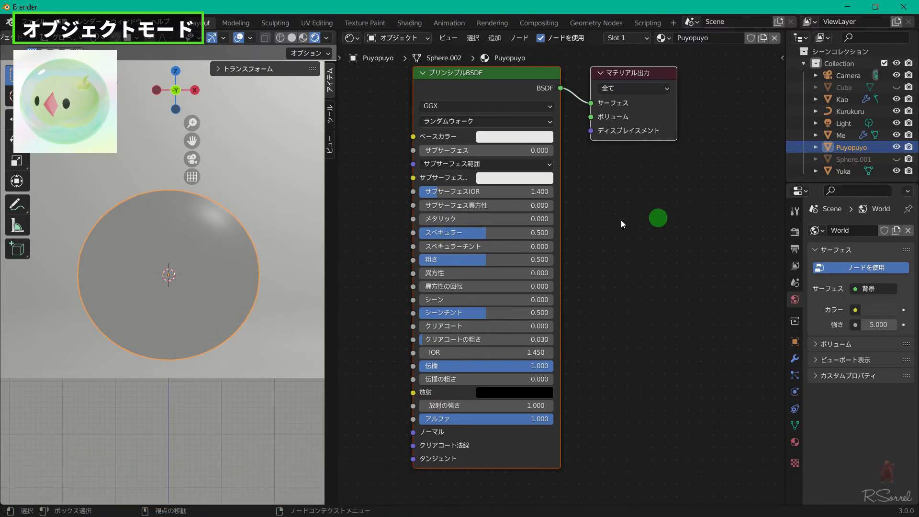
pyautogui.click(794, 232)
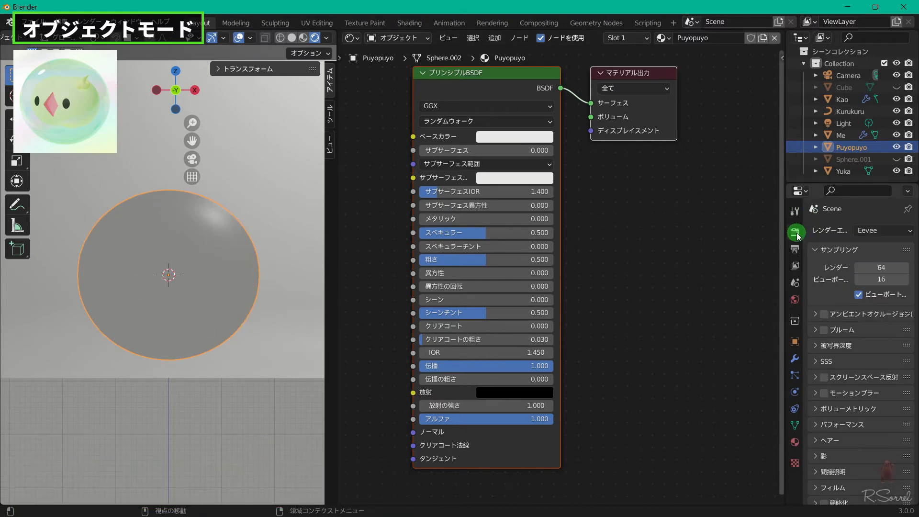
pyautogui.click(875, 231)
pyautogui.click(860, 270)
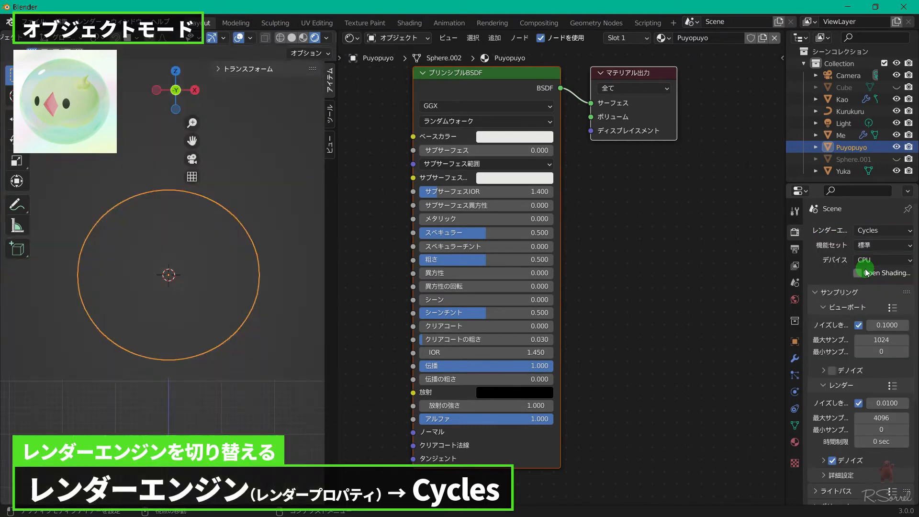
pyautogui.click(648, 302)
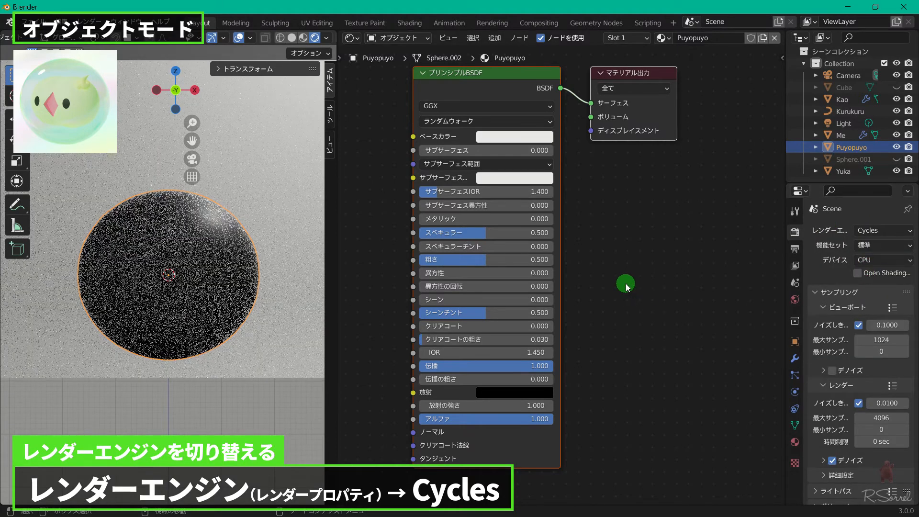
pyautogui.moveTo(442, 259); pyautogui.dragTo(332, 254)
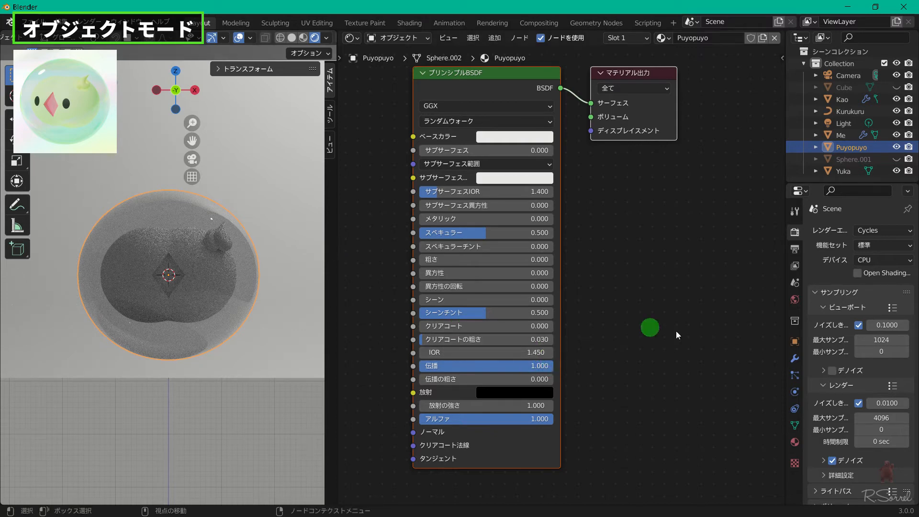
# Compare the bubble's refraction with its Solidify modifier disabled and enabled in the viewport.
pyautogui.click(794, 359)
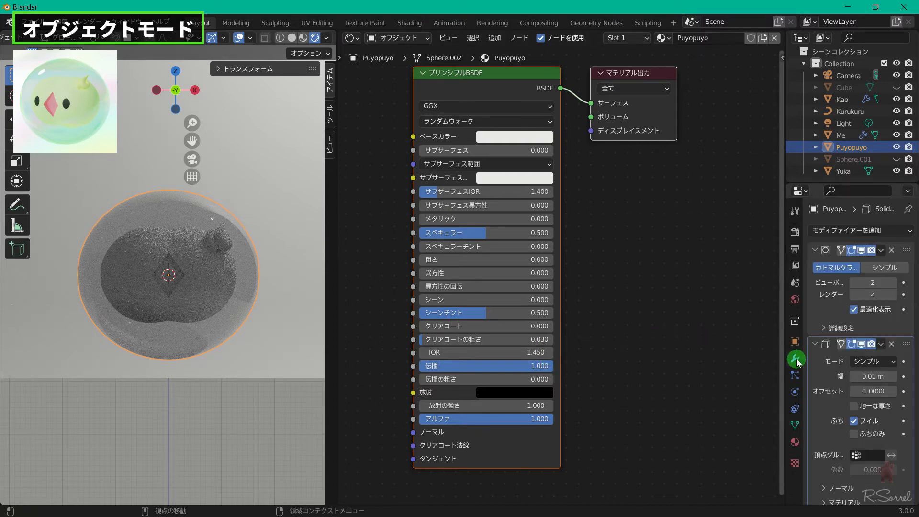
pyautogui.click(814, 250)
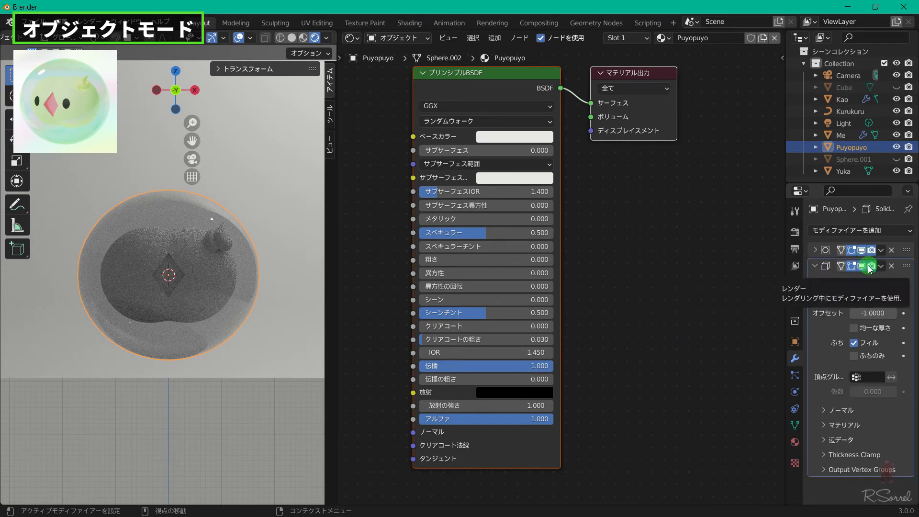
pyautogui.click(861, 266)
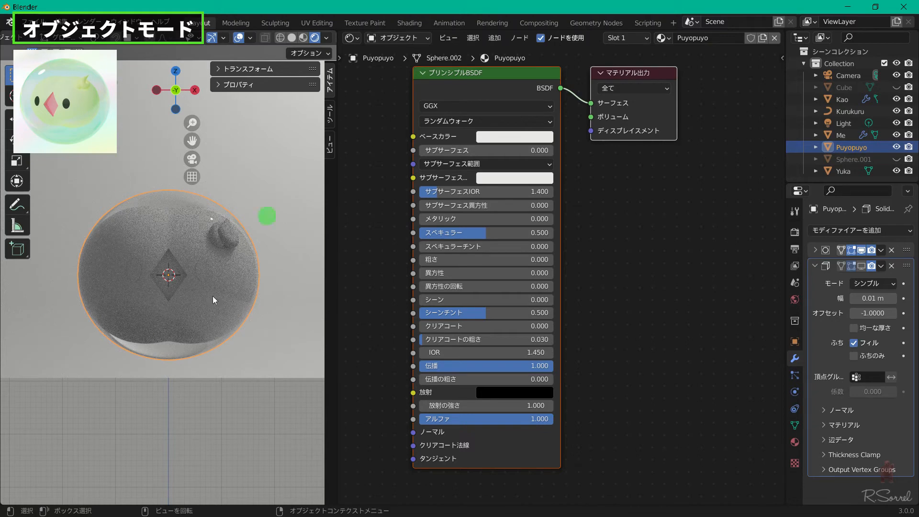
pyautogui.click(861, 264)
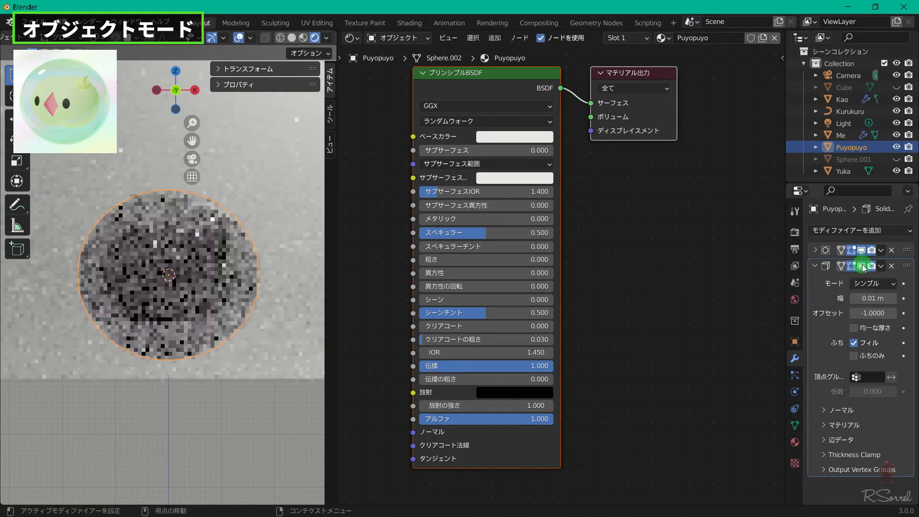
# Set the IOR of the bubble's Principled BSDF to 1.100.
pyautogui.click(476, 353)
pyautogui.write('1.1')
pyautogui.press('Return')
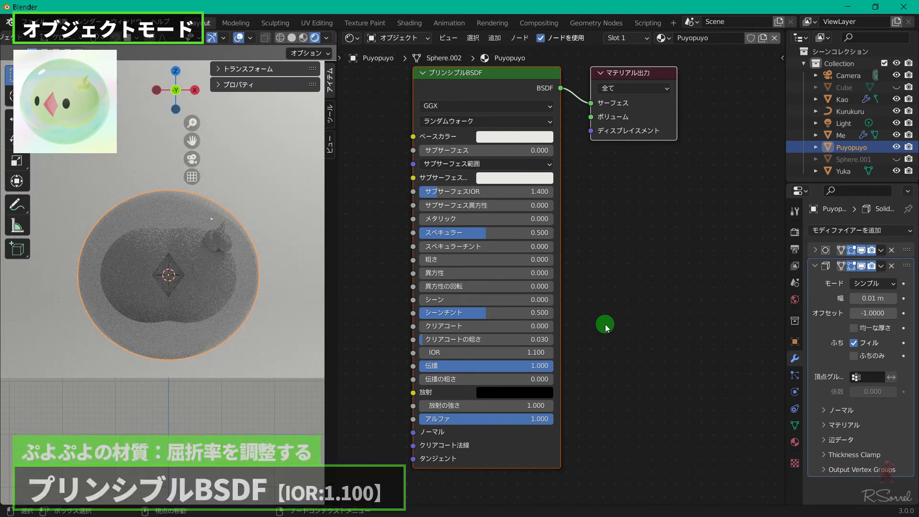
# Try a pale green base color on the bubble's Principled BSDF and undo it.
pyautogui.click(515, 137)
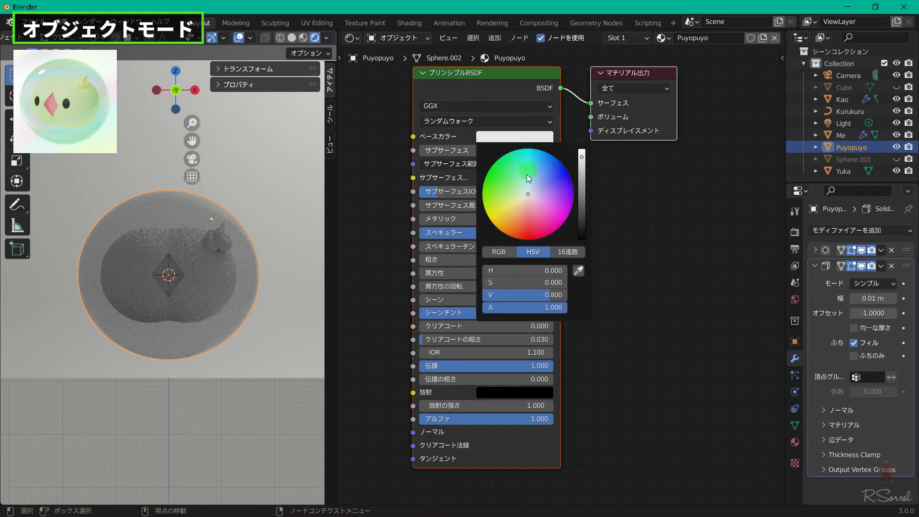
pyautogui.click(526, 193)
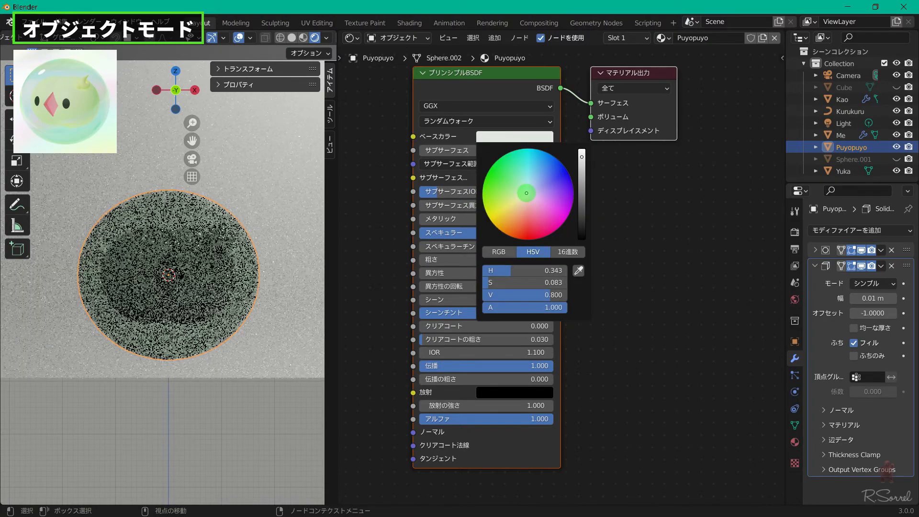
pyautogui.moveTo(526, 193); pyautogui.dragTo(525, 192)
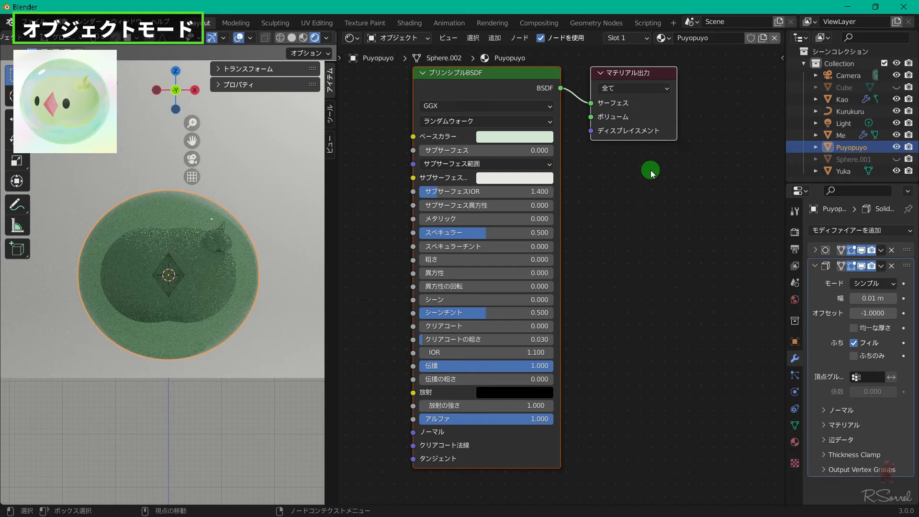
pyautogui.click(592, 103)
pyautogui.hotkey('ctrl', 'z')
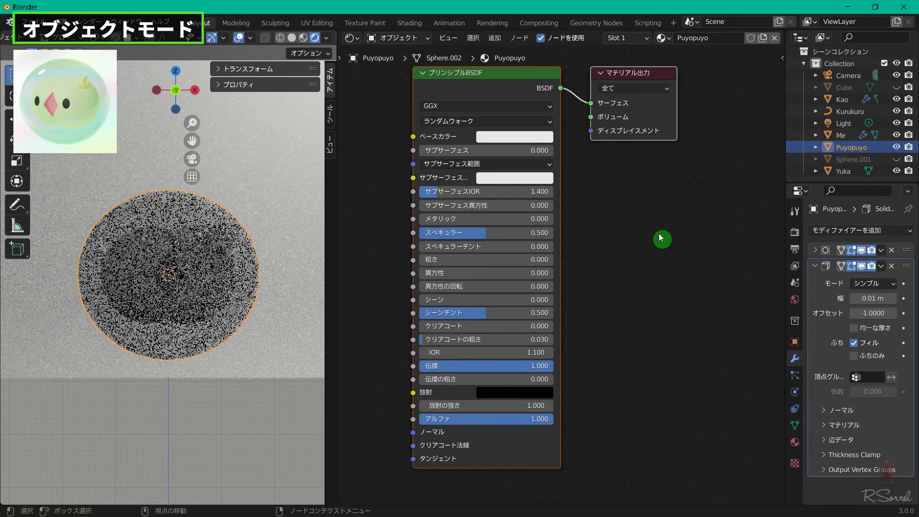
# Add a Volume Absorption shader node below the Material Output node.
pyautogui.hotkey('shift', 'a')
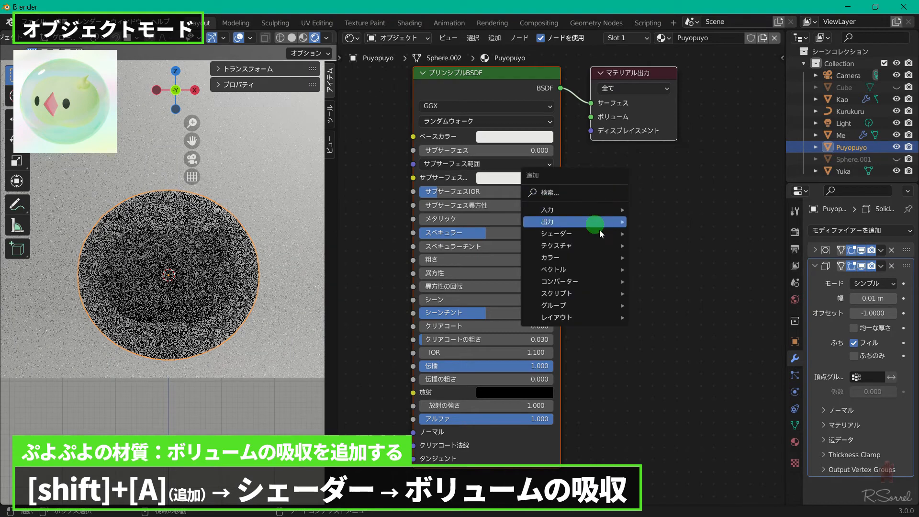
pyautogui.moveTo(602, 233)
pyautogui.click(707, 446)
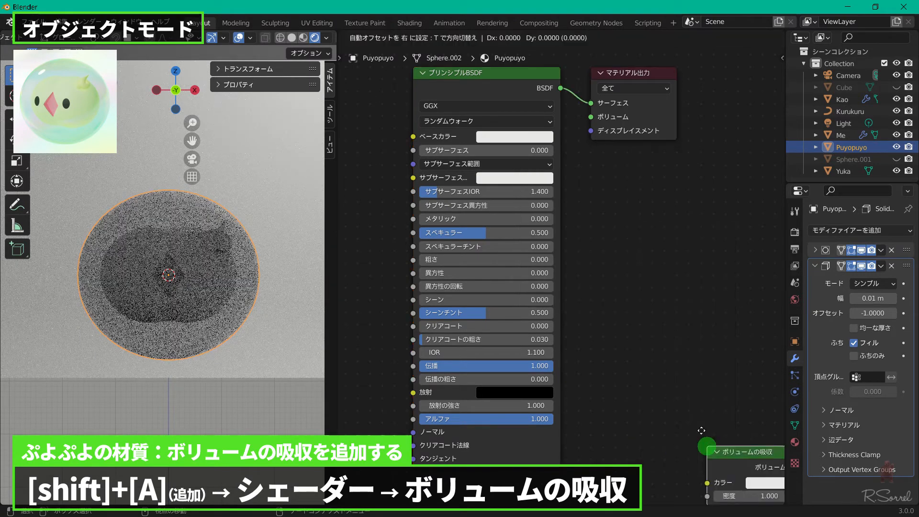
pyautogui.click(589, 210)
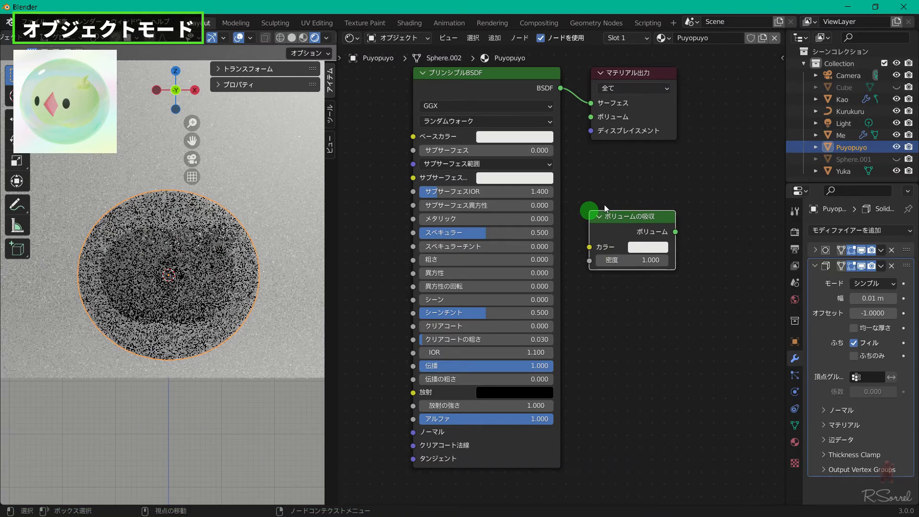
# Connect Volume Absorption to the Material Output's Volume input and move the output node farther from the Principled BSDF.
pyautogui.keyDown('shift'); pyautogui.click(661, 118); pyautogui.keyUp('shift')
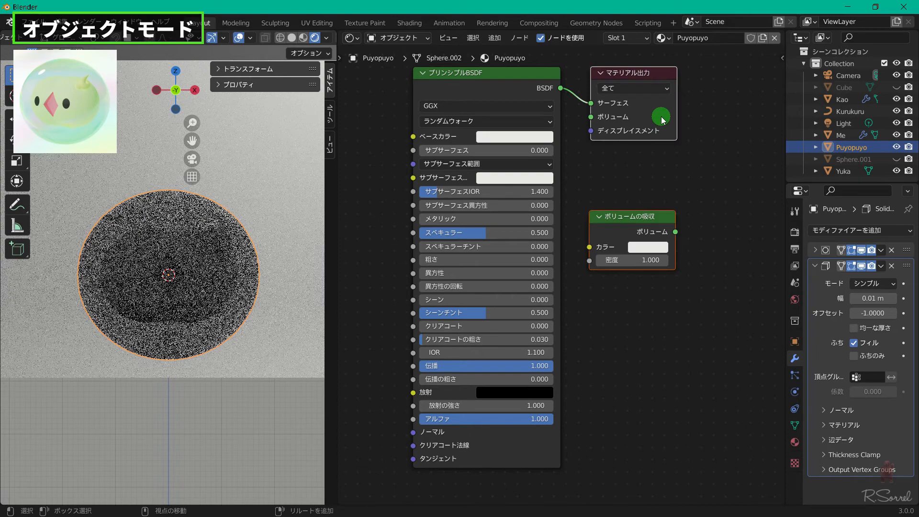
pyautogui.press('f')
pyautogui.click(705, 163)
pyautogui.click(643, 69)
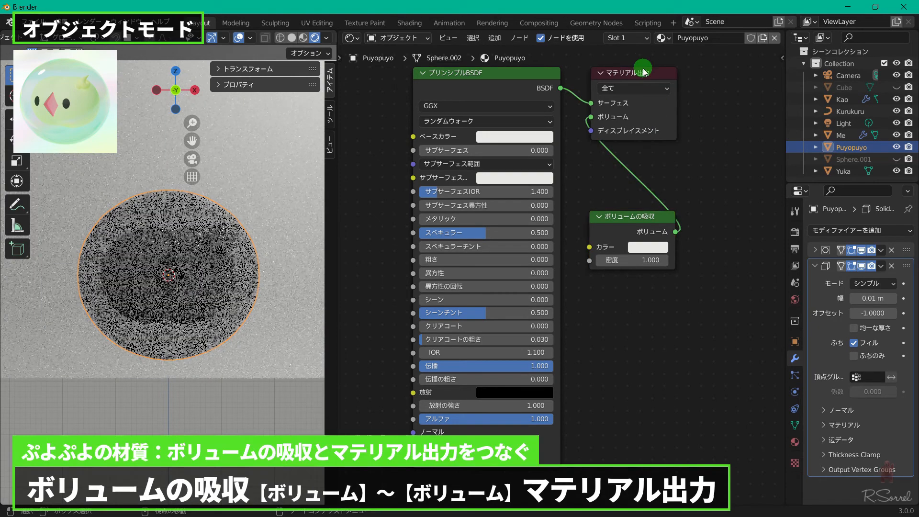
pyautogui.moveTo(644, 71); pyautogui.dragTo(744, 73)
pyautogui.click(736, 248)
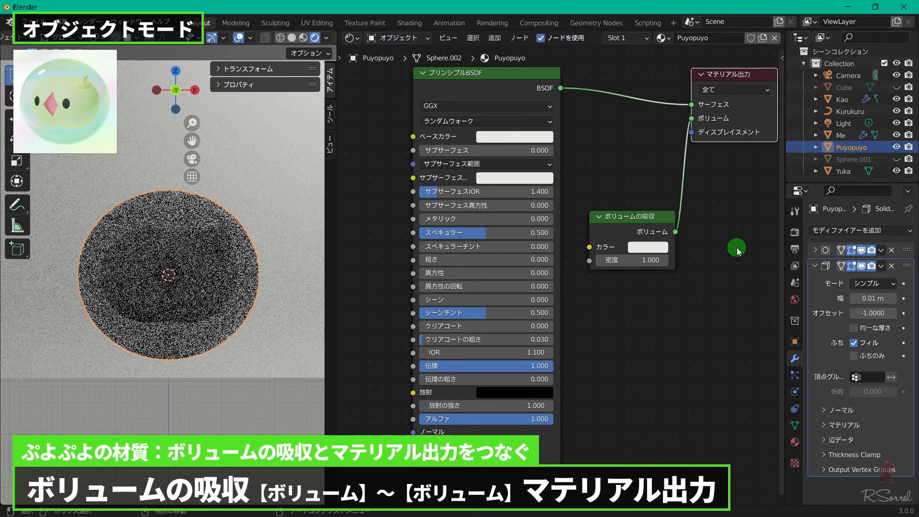
# Set the Volume Absorption color to a light green at full brightness and its density to 25.
pyautogui.click(648, 246)
pyautogui.moveTo(734, 80); pyautogui.dragTo(725, 56)
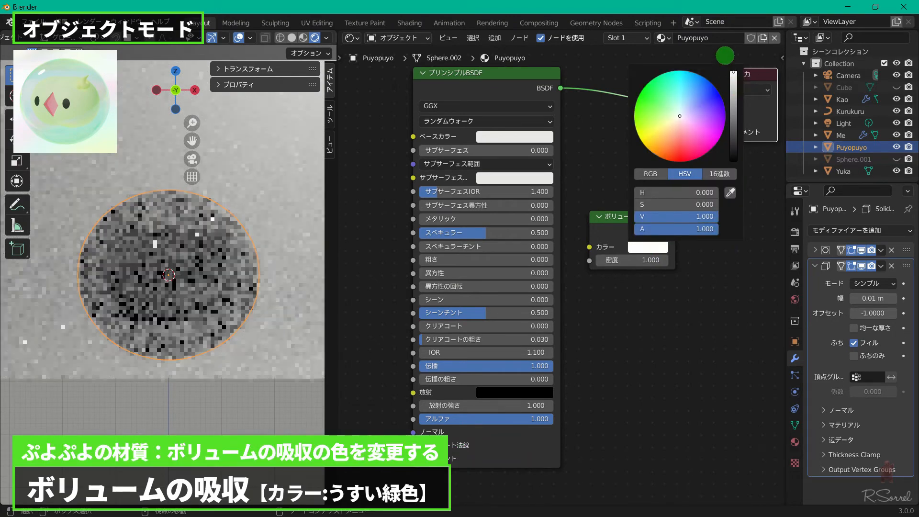
pyautogui.click(662, 101)
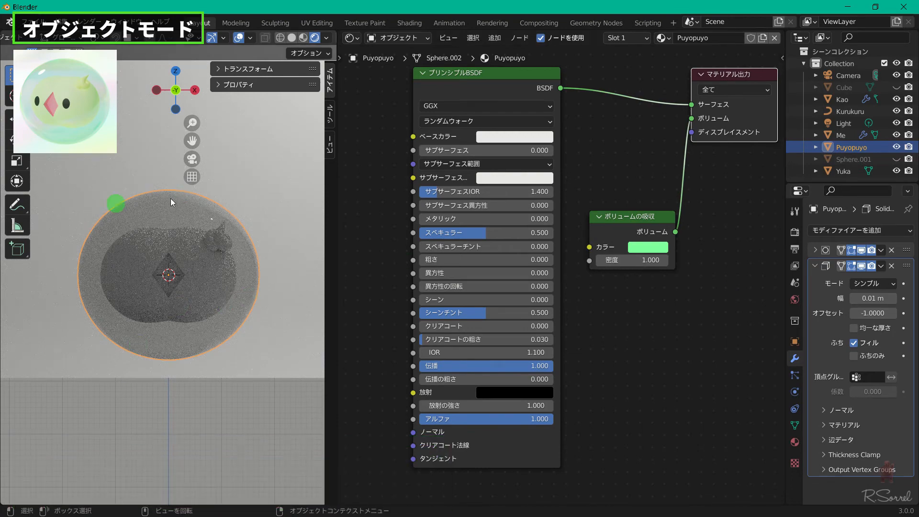
pyautogui.click(650, 259)
pyautogui.write('25')
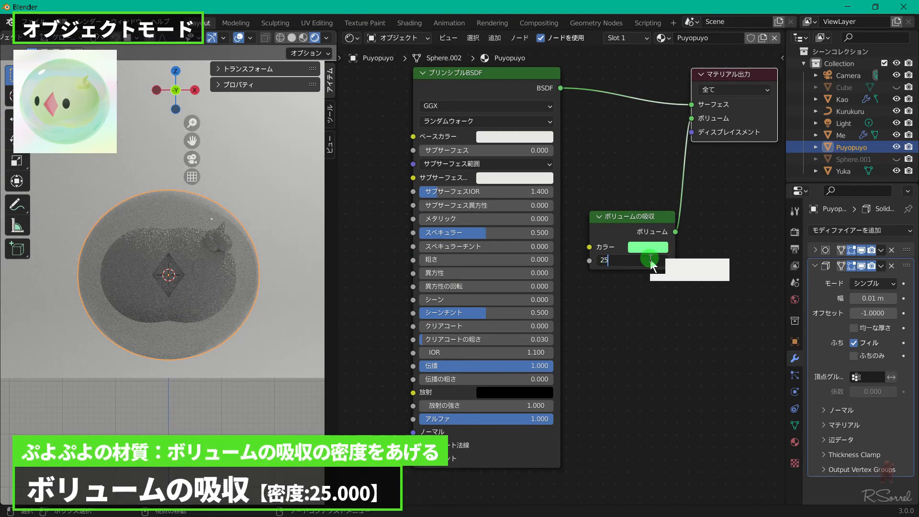
pyautogui.press('Return')
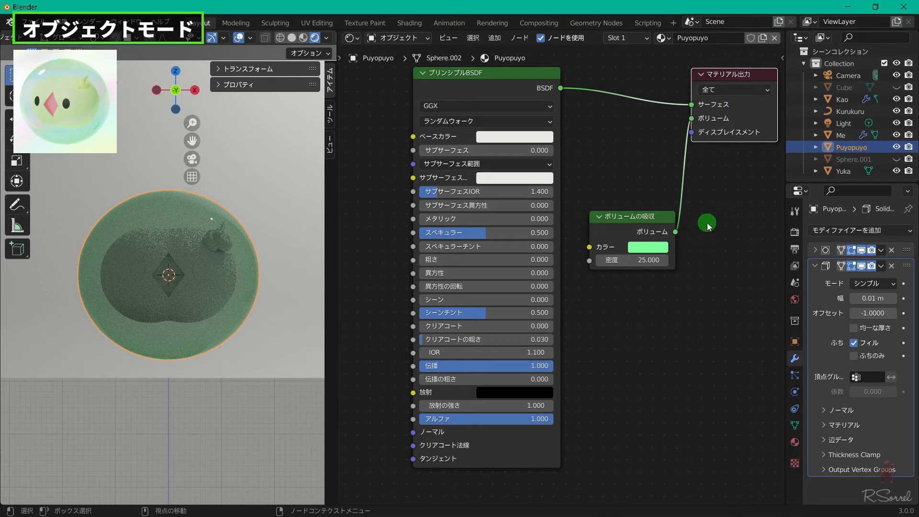
# Insert a Mix Shader node into the link between the Principled BSDF and the Material Output's Surface input.
pyautogui.hotkey('shift', 'a')
pyautogui.moveTo(632, 168)
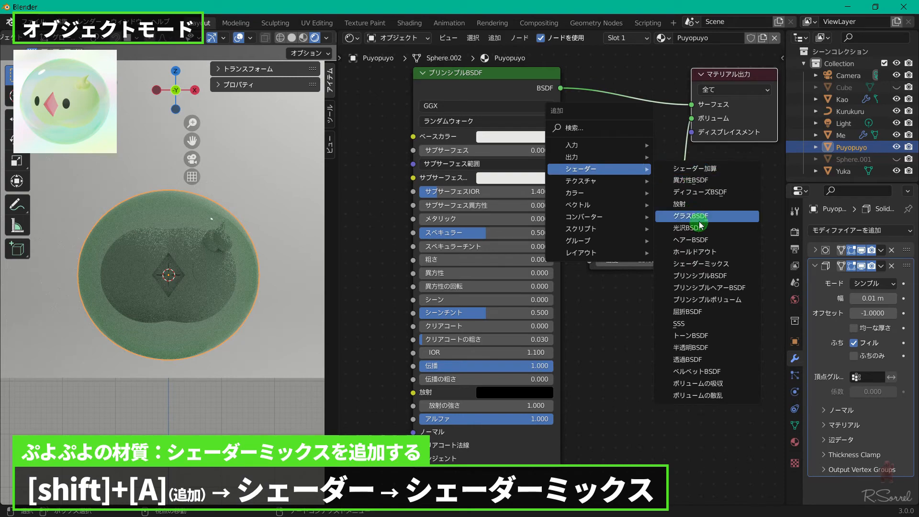
pyautogui.click(701, 263)
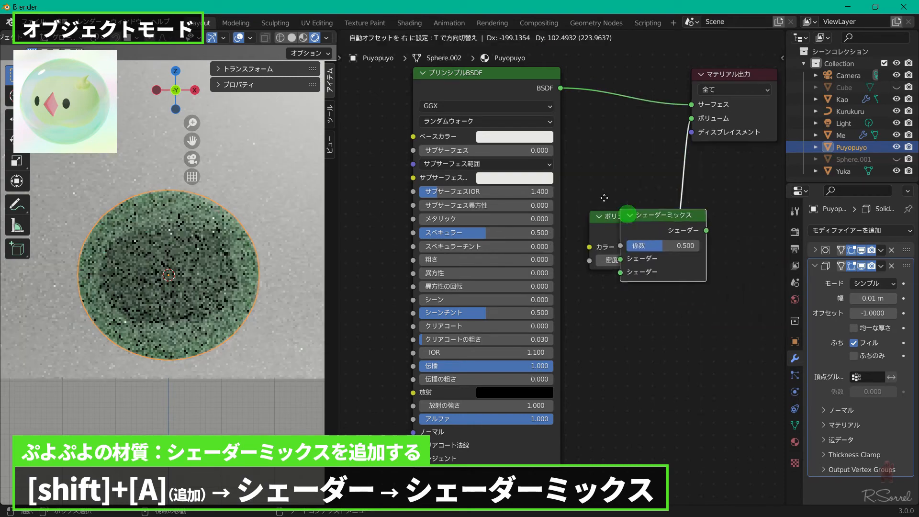
pyautogui.click(579, 76)
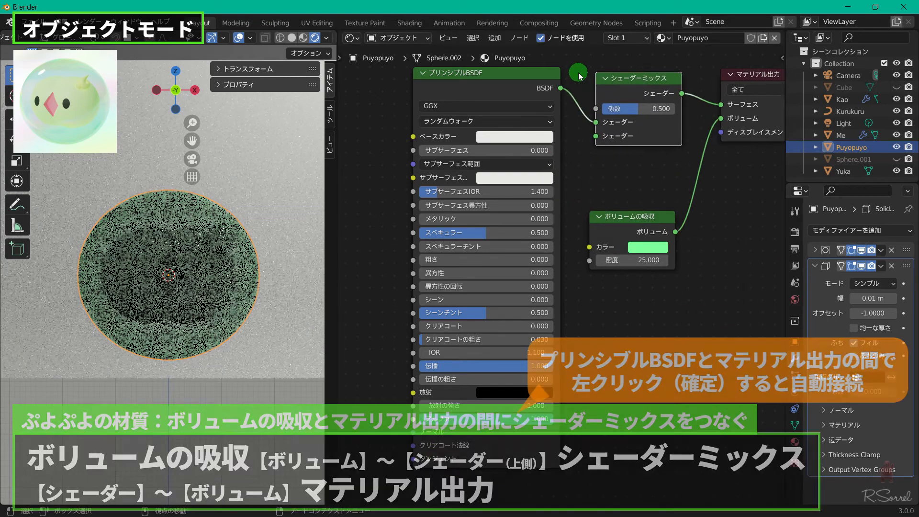
# Move the Volume Absorption node aside and add an Emission shader node between it and the Principled BSDF.
pyautogui.moveTo(621, 164); pyautogui.dragTo(569, 185, button='middle')
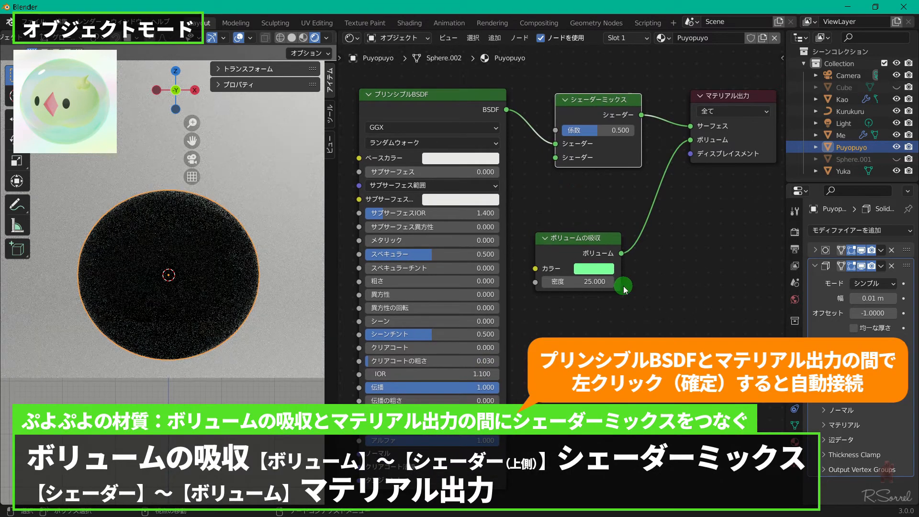
pyautogui.moveTo(567, 237); pyautogui.dragTo(657, 241)
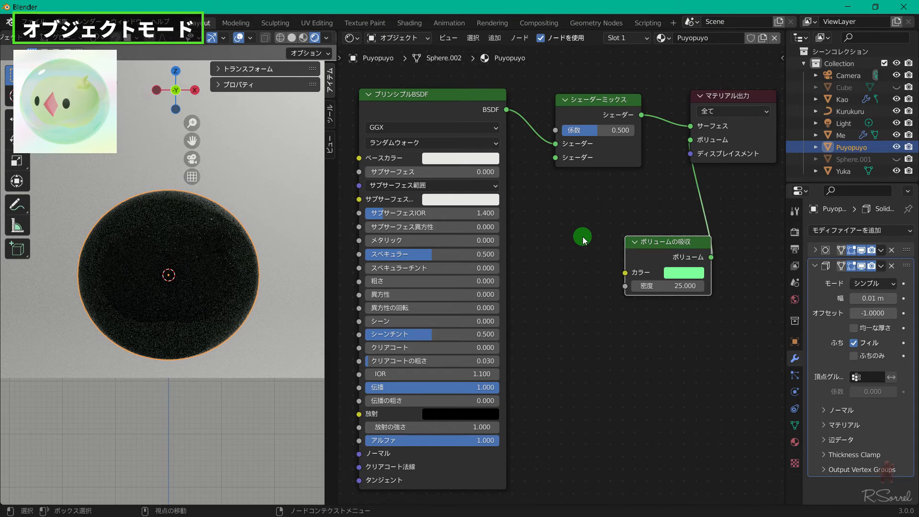
pyautogui.hotkey('shift', 'a')
pyautogui.moveTo(529, 182)
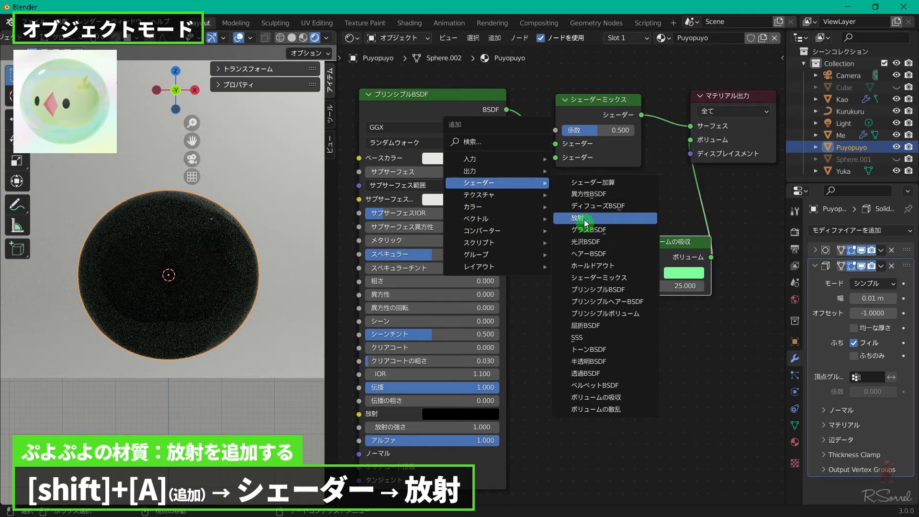
pyautogui.click(585, 219)
pyautogui.click(515, 198)
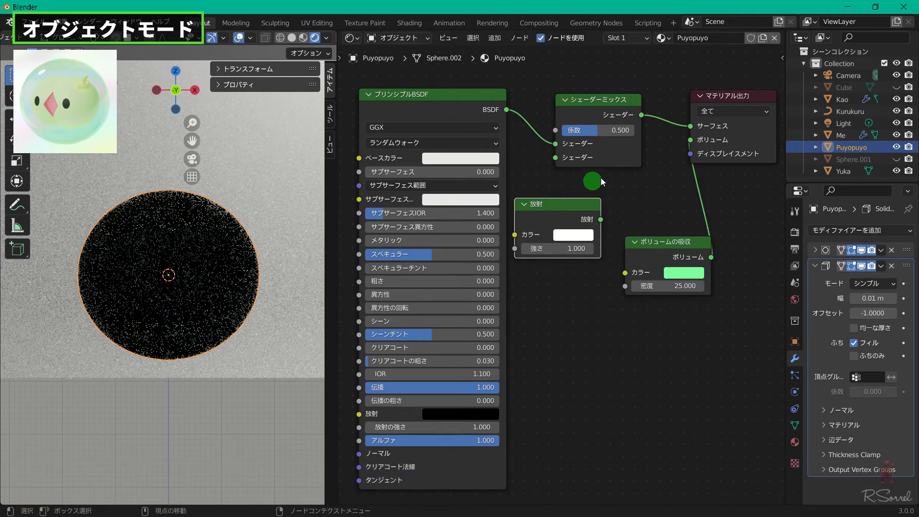
# Connect the Emission node's output to the Mix Shader's second Shader input.
pyautogui.keyDown('shift'); pyautogui.click(606, 154); pyautogui.keyUp('shift')
pyautogui.press('f')
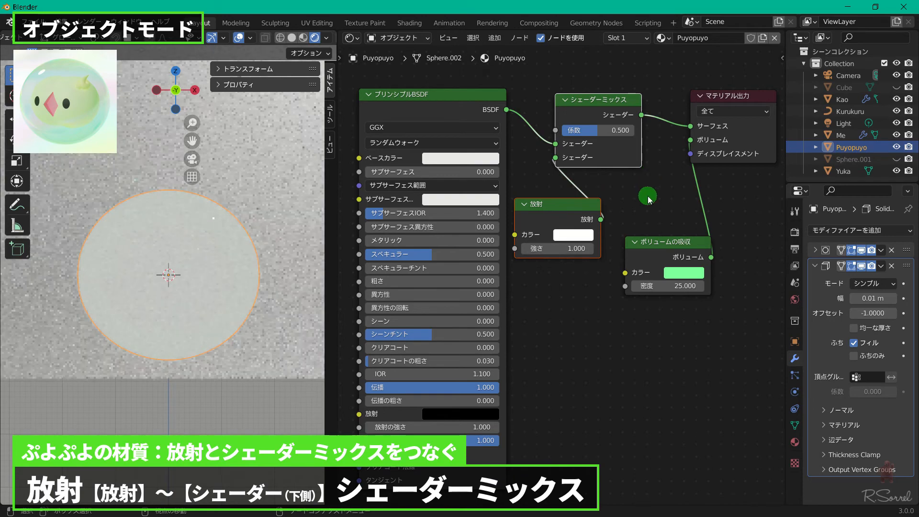
pyautogui.click(648, 199)
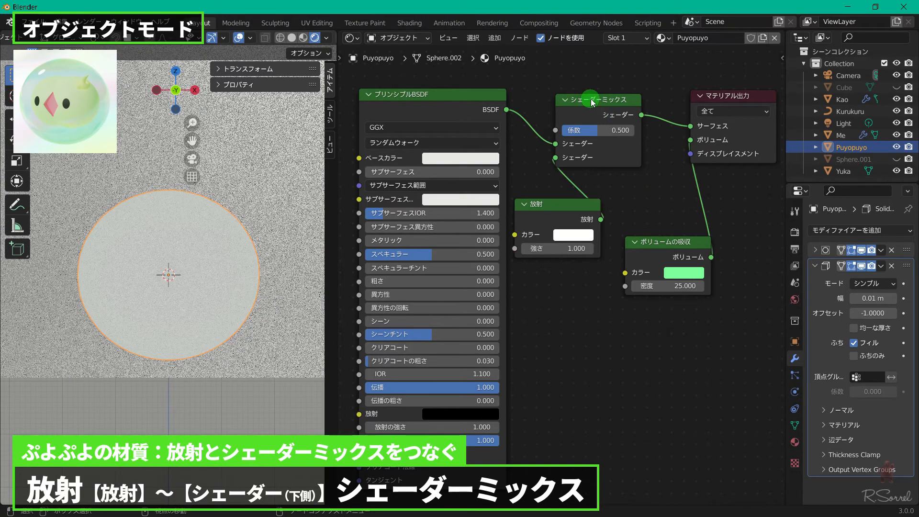
# Set the Emission color to a darker version of Volume Absorption's sampled green and shift the Mix Shader toward the Material Output.
pyautogui.click(580, 234)
pyautogui.click(655, 179)
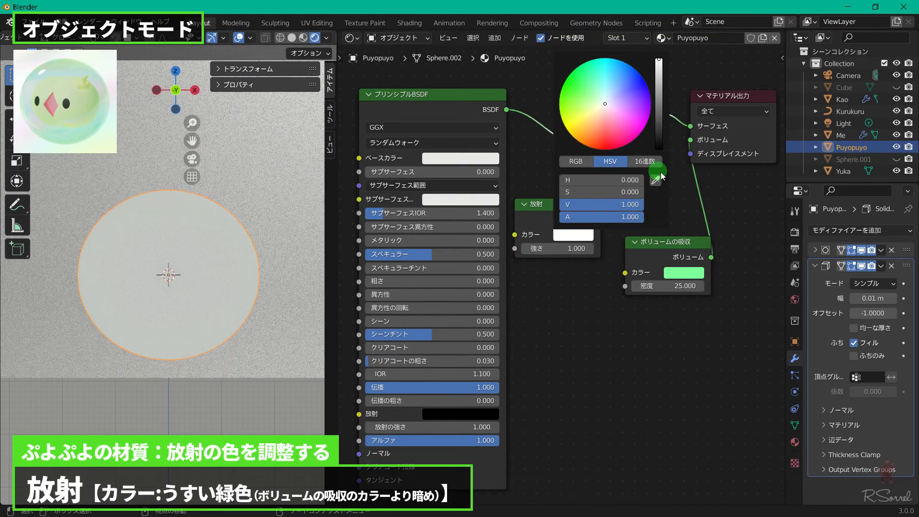
pyautogui.click(691, 270)
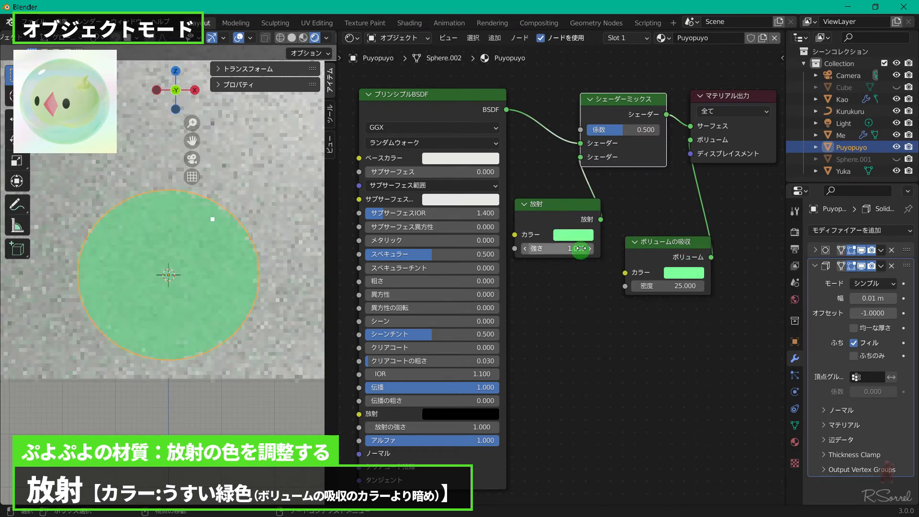
pyautogui.click(574, 234)
pyautogui.moveTo(606, 92); pyautogui.dragTo(614, 102)
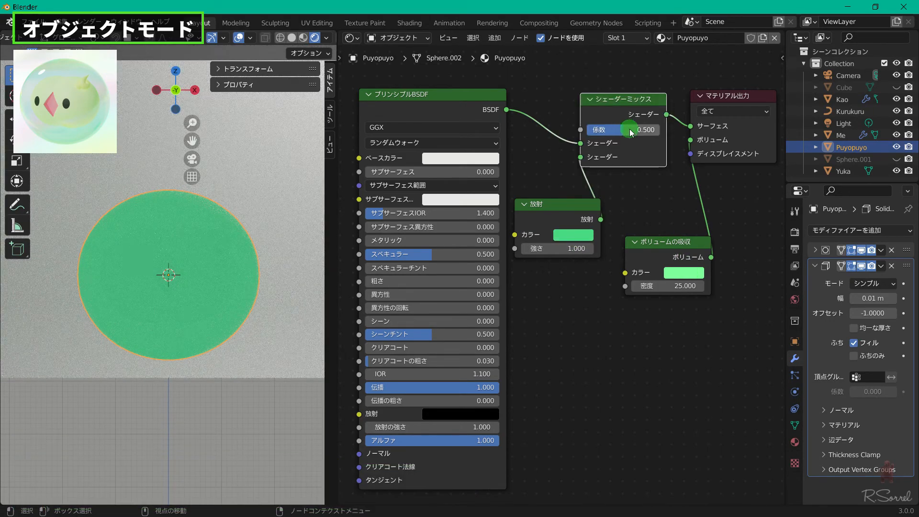
# Try the Mix Shader factor at 0 and 1, set the Principled BSDF base color to pink, and leave the factor at 0.
pyautogui.moveTo(631, 133); pyautogui.dragTo(574, 130)
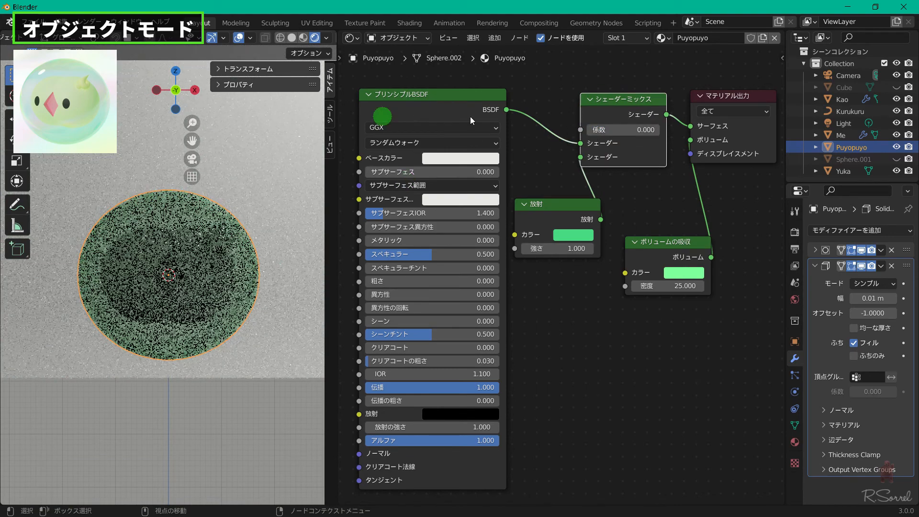
pyautogui.moveTo(593, 129); pyautogui.dragTo(722, 142)
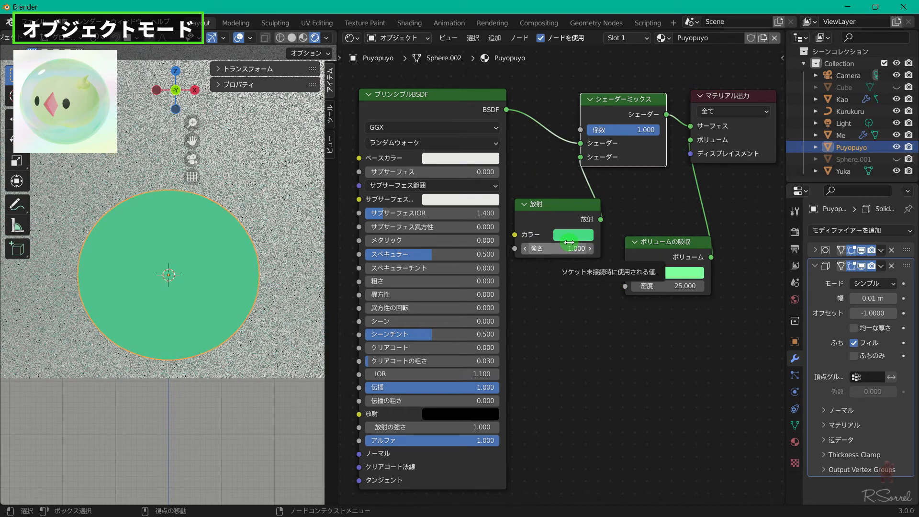
pyautogui.click(464, 158)
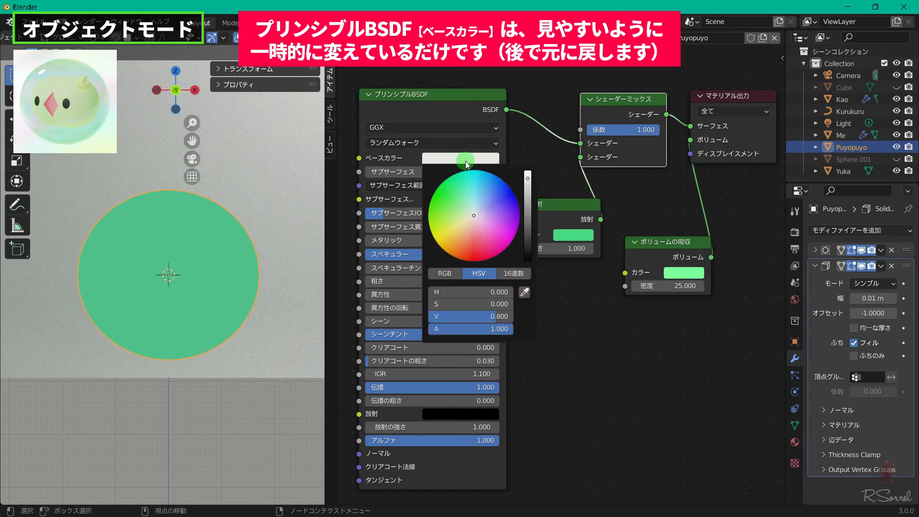
pyautogui.click(494, 239)
pyautogui.moveTo(639, 129); pyautogui.dragTo(558, 123)
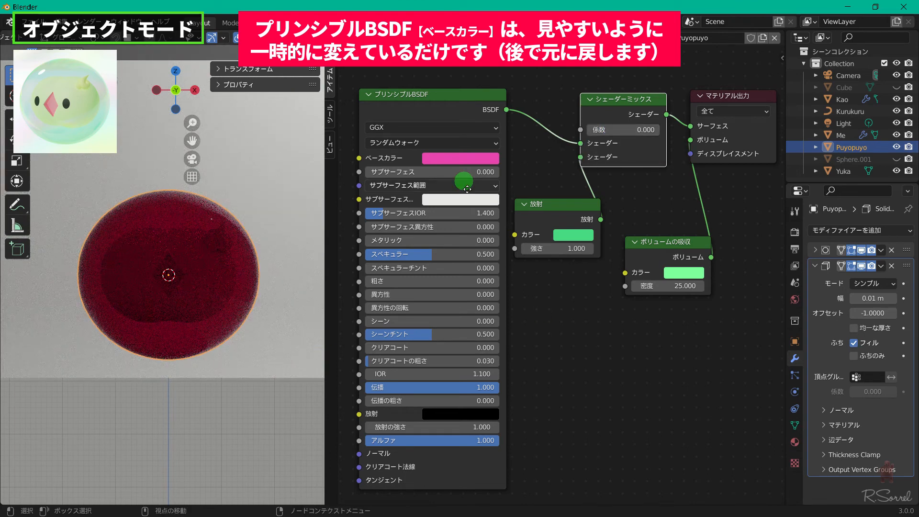
# Add a Layer Weight input node above the Principled BSDF and connect its Fresnel output to the Mix Shader's factor.
pyautogui.hotkey('shift', 'a')
pyautogui.moveTo(430, 162)
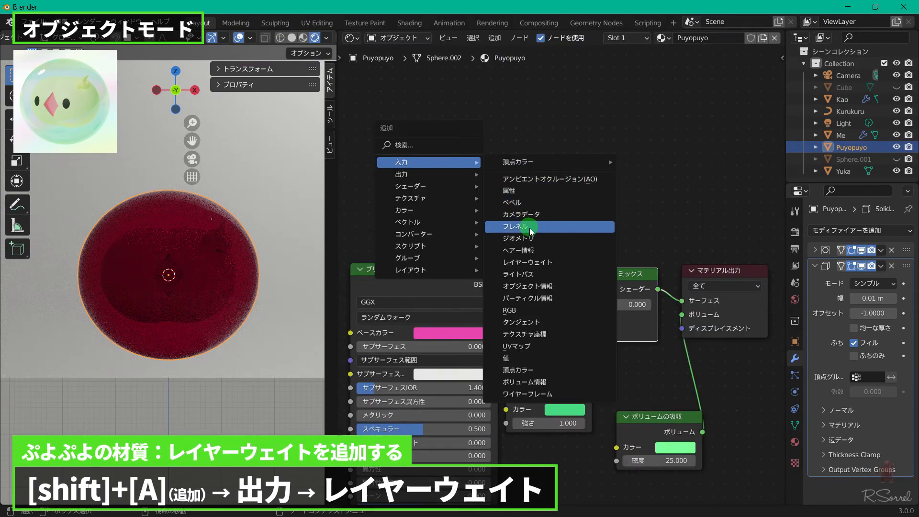
pyautogui.click(526, 262)
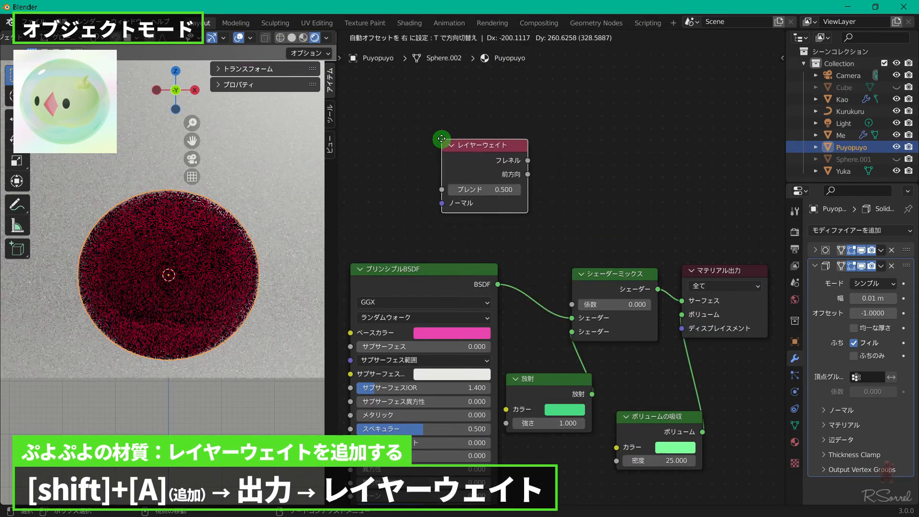
pyautogui.click(370, 135)
pyautogui.moveTo(456, 155); pyautogui.dragTo(575, 306)
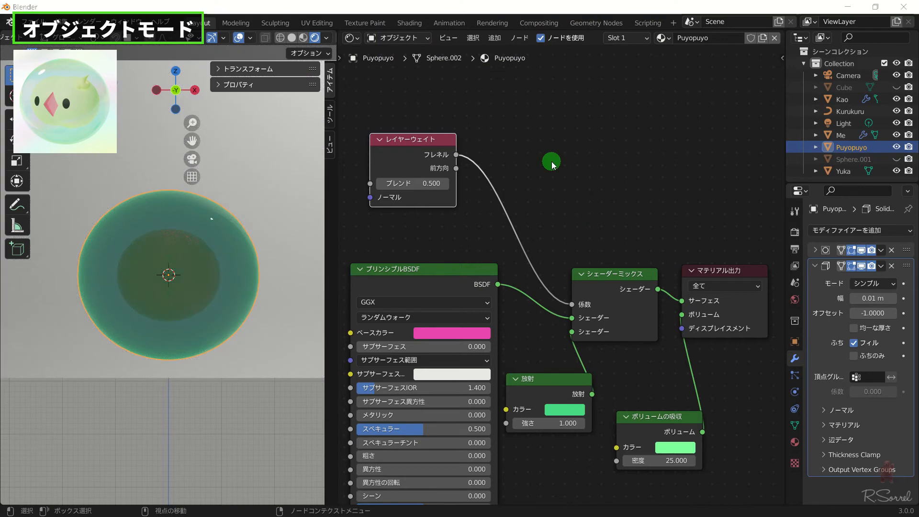
# Add a cube and move it along the X axis until it stands beside the bubble sphere.
pyautogui.scroll(-4, 277, 201)
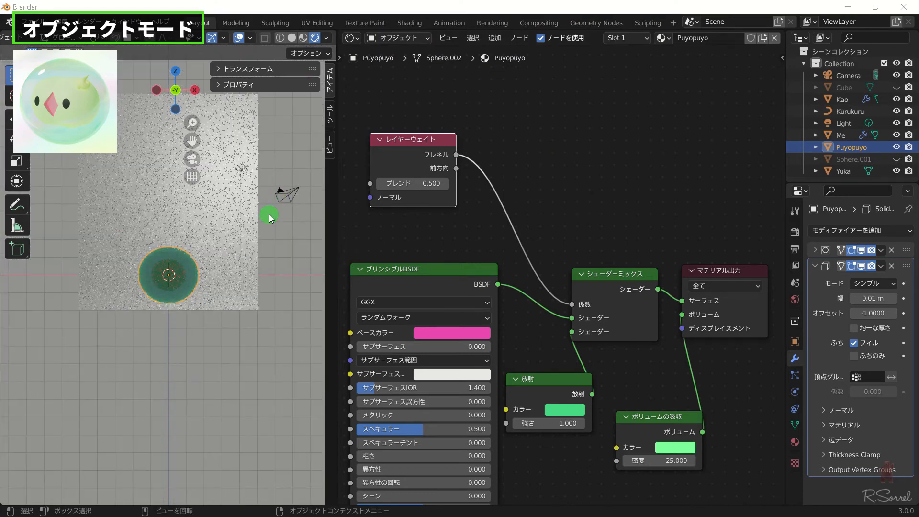
pyautogui.hotkey('shift', 'a')
pyautogui.click(240, 207)
pyautogui.press('g')
pyautogui.press('x')
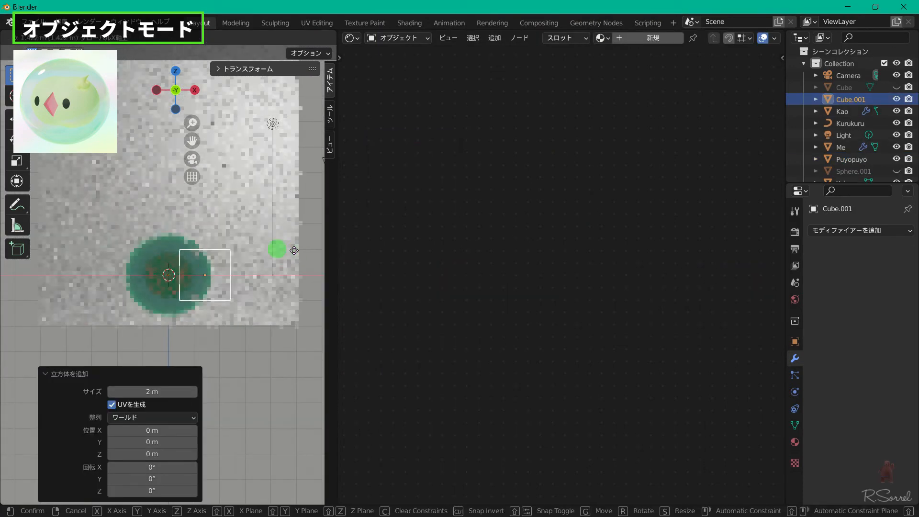
pyautogui.click(266, 259)
pyautogui.press('g')
pyautogui.press('x')
pyautogui.click(277, 261)
# Assign the Puyopuyo material to the cube and drive the Mix Shader factor from Layer Weight's Facing output.
pyautogui.click(603, 38)
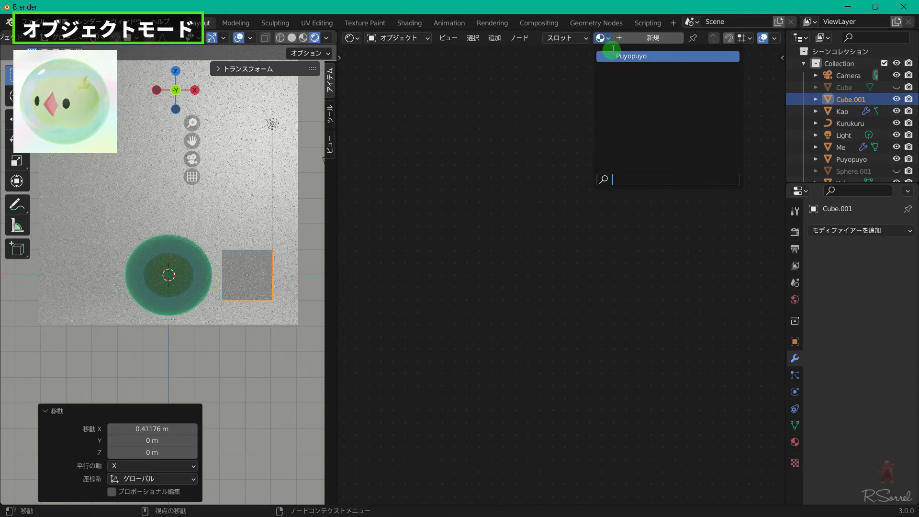
pyautogui.click(614, 55)
pyautogui.moveTo(572, 305)
pyautogui.mouseDown()
pyautogui.moveTo(458, 170)
pyautogui.moveTo(571, 304)
pyautogui.mouseUp()
pyautogui.scroll(1, 304, 286)
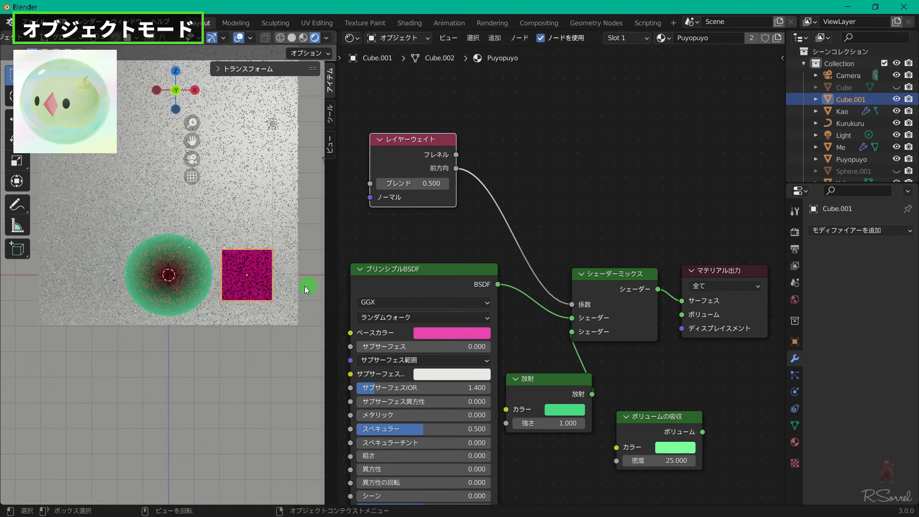
# Compare the sphere and cube shading from an angle, undo the cube and link test, and return to the front view.
pyautogui.scroll(4, 281, 283)
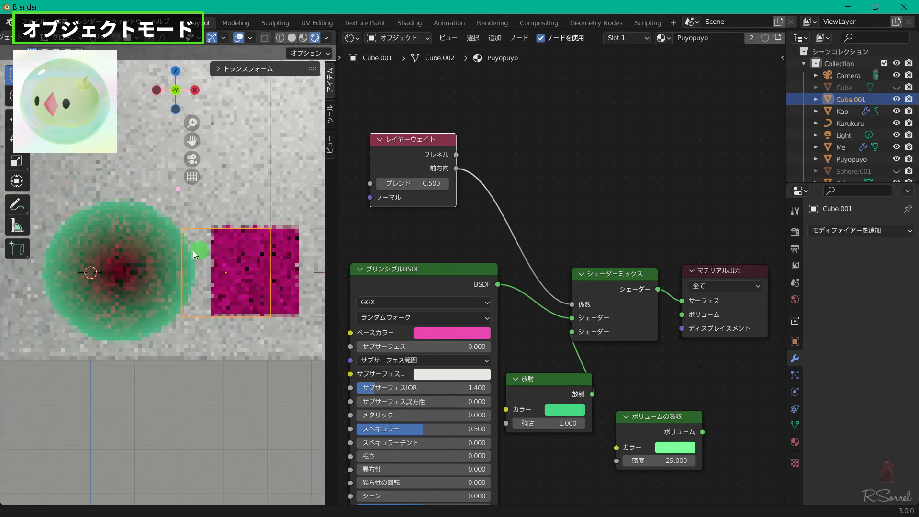
pyautogui.moveTo(174, 252); pyautogui.dragTo(212, 308, button='middle')
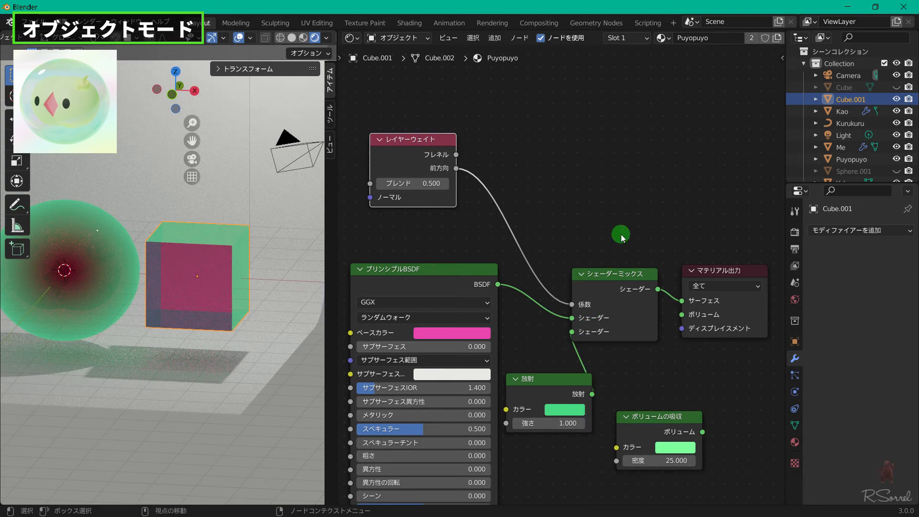
pyautogui.hotkey('ctrl', 'z')
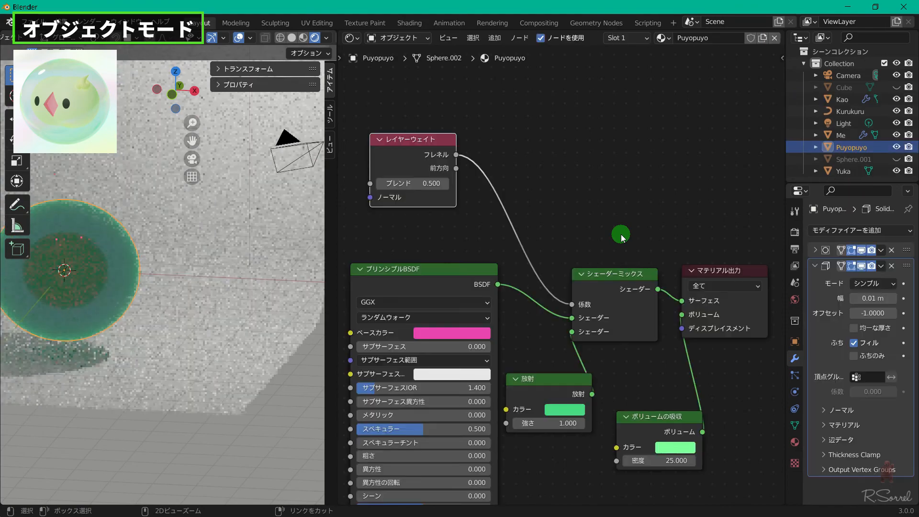
pyautogui.press('KP_1')
pyautogui.keyDown('shift'); pyautogui.moveTo(114, 296); pyautogui.dragTo(213, 305, button='middle'); pyautogui.keyUp('shift')
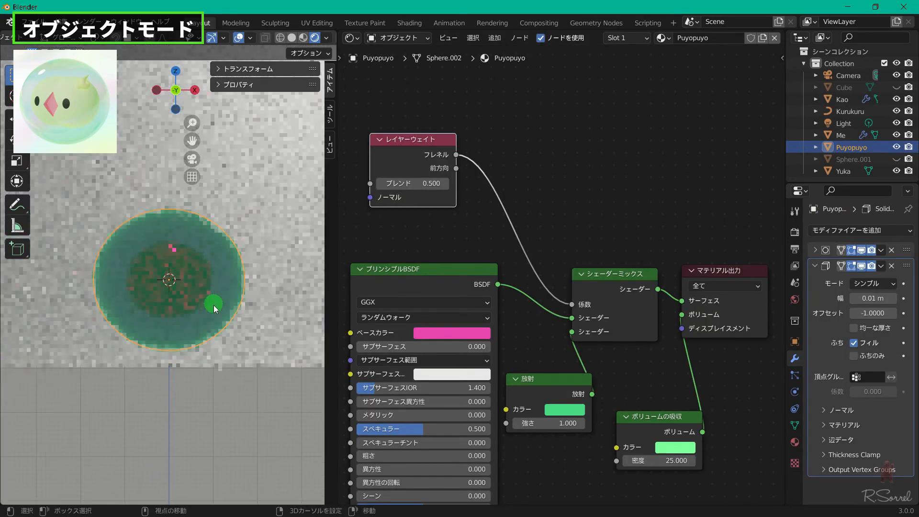
pyautogui.scroll(2, 213, 305)
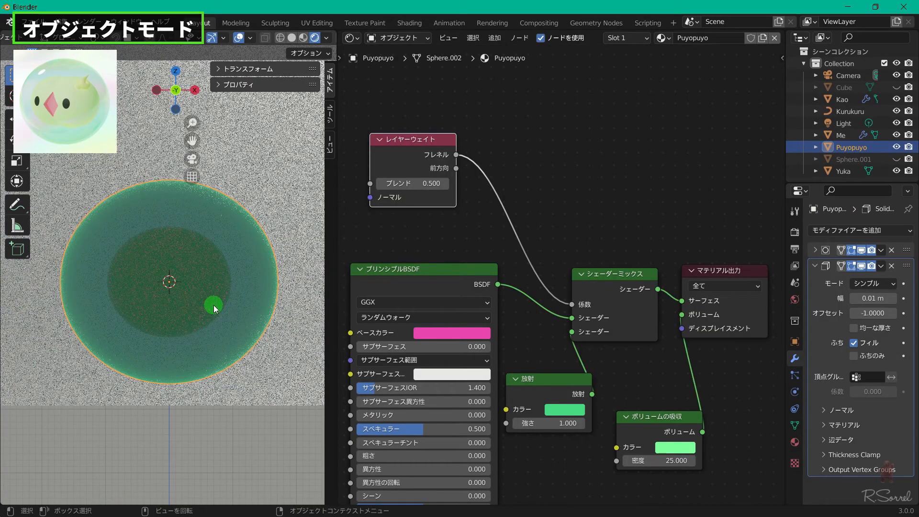
# Preview the Layer Weight node on the sphere and try its Blend value at 0 and 1.
pyautogui.keyDown('ctrl'); pyautogui.keyDown('shift'); pyautogui.click(409, 150); pyautogui.keyUp('shift'); pyautogui.keyUp('ctrl')
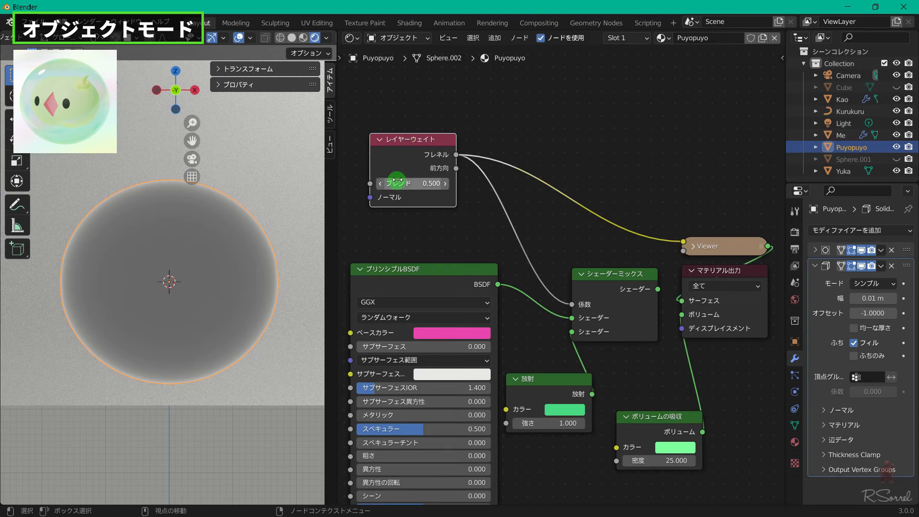
pyautogui.moveTo(441, 180); pyautogui.dragTo(286, 186)
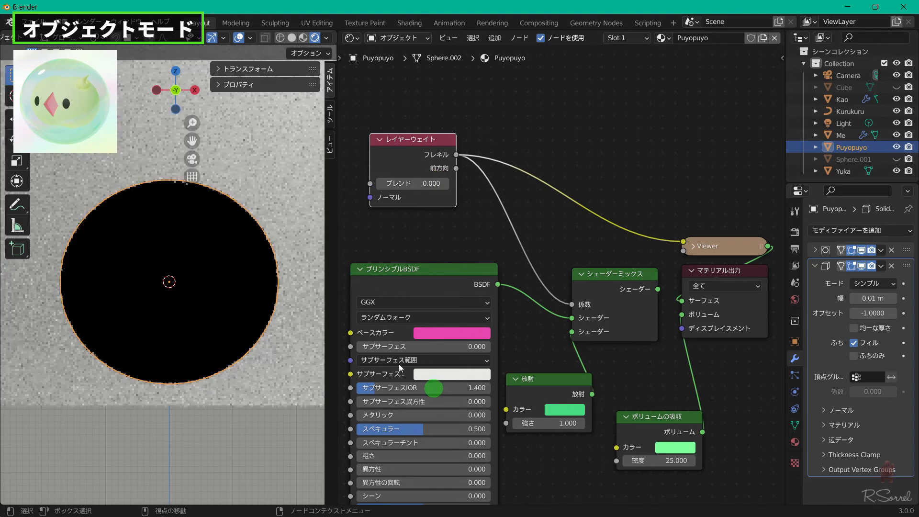
pyautogui.moveTo(398, 181); pyautogui.dragTo(598, 211)
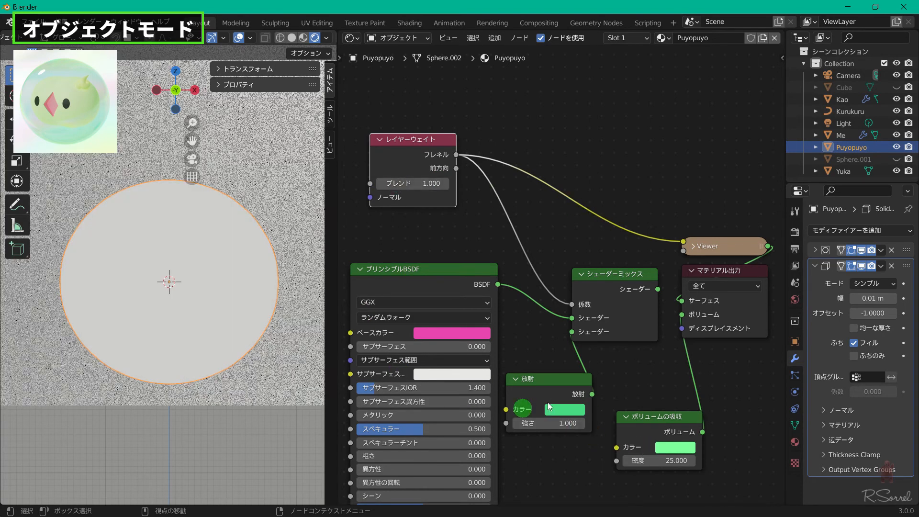
# Set the Layer Weight Blend to 0.1 and switch the preview back to the Mix Shader.
pyautogui.click(424, 186)
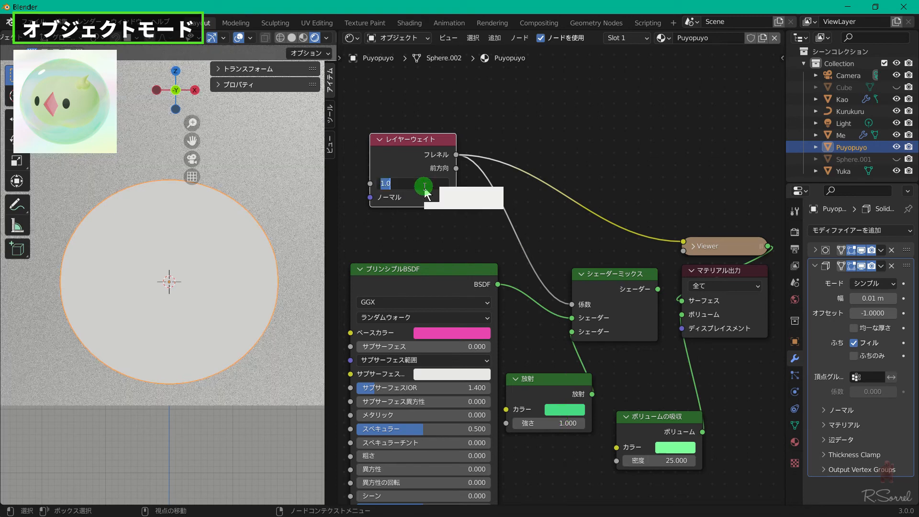
pyautogui.write('0.1')
pyautogui.press('Return')
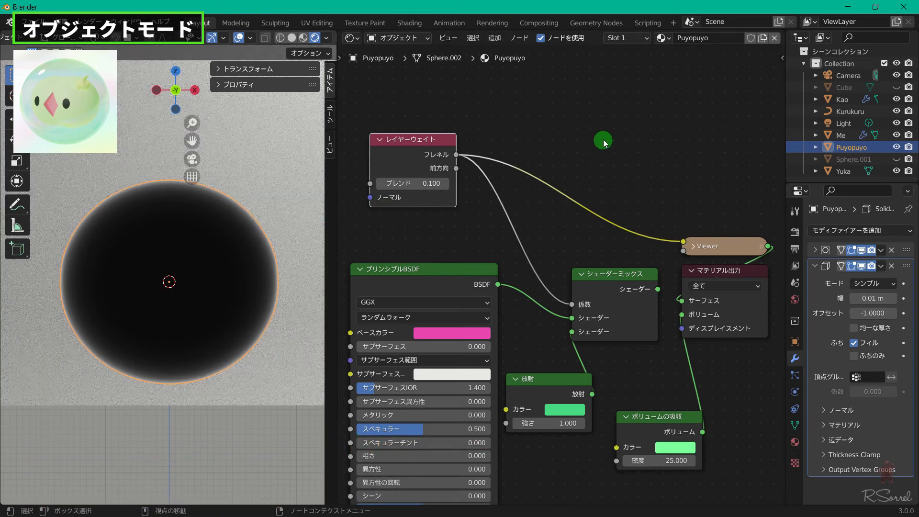
pyautogui.keyDown('ctrl'); pyautogui.keyDown('shift'); pyautogui.click(593, 274); pyautogui.keyUp('shift'); pyautogui.keyUp('ctrl')
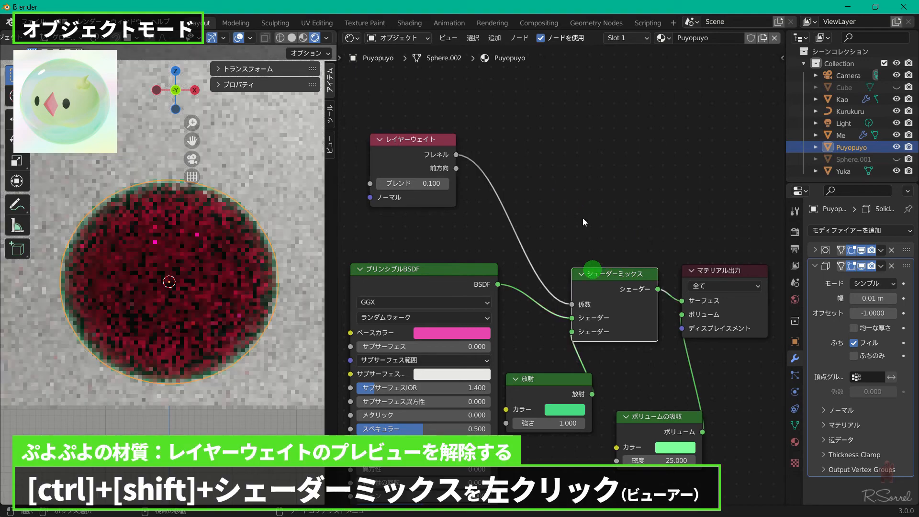
# Insert a ColorRamp node into the link between Layer Weight's Fresnel output and the Mix Shader's factor.
pyautogui.hotkey('shift', 'a')
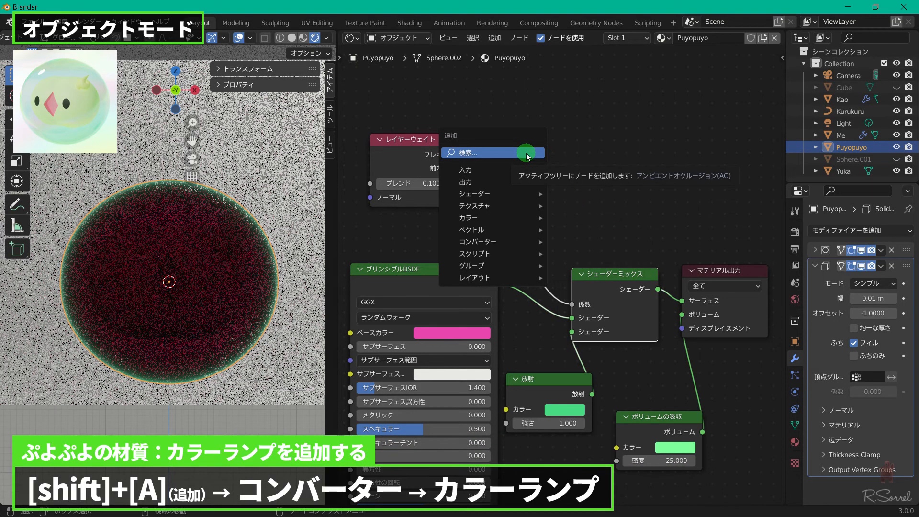
pyautogui.moveTo(504, 239)
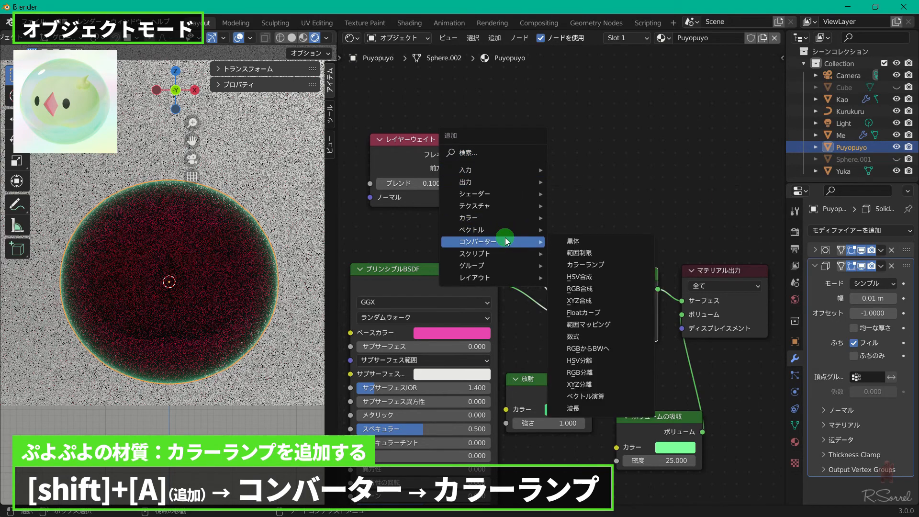
pyautogui.click(584, 264)
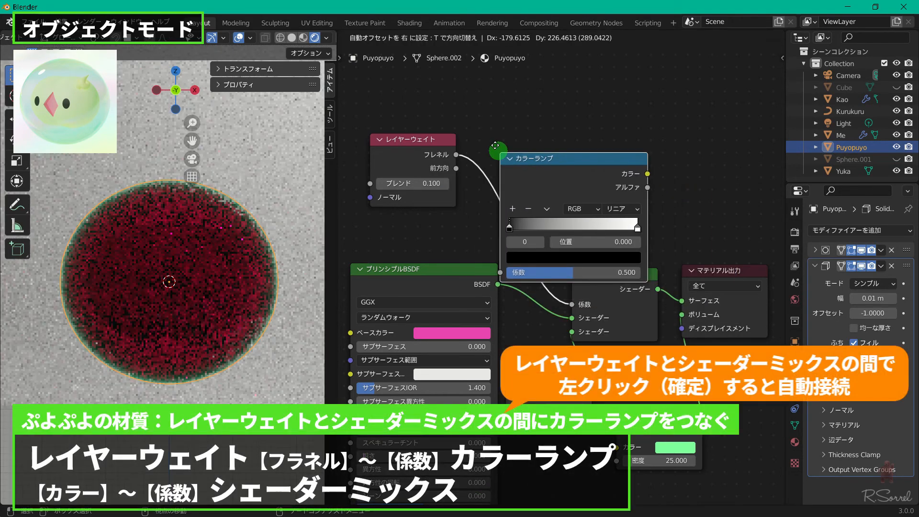
pyautogui.click(505, 115)
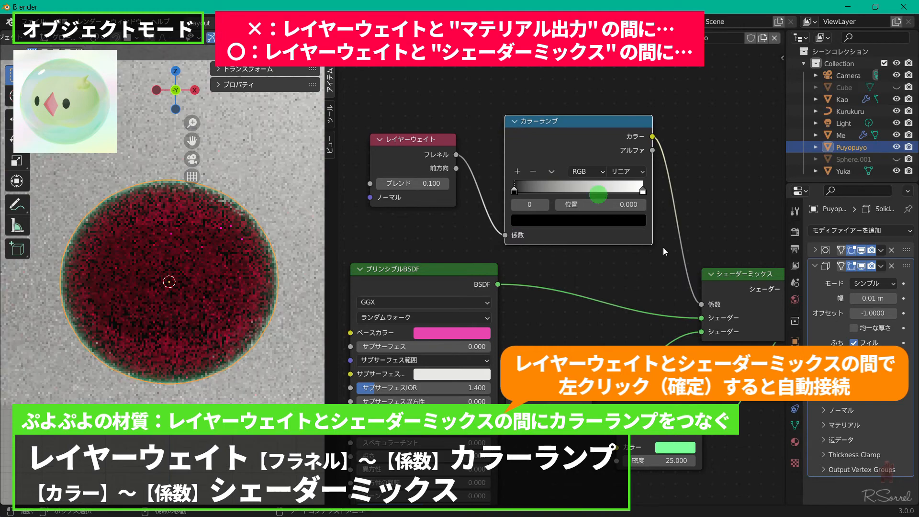
# Preview the ColorRamp node on the sphere, try its white stop close to the black one, and return it to the ramp's end.
pyautogui.keyDown('ctrl'); pyautogui.keyDown('shift'); pyautogui.click(560, 132); pyautogui.keyUp('shift'); pyautogui.keyUp('ctrl')
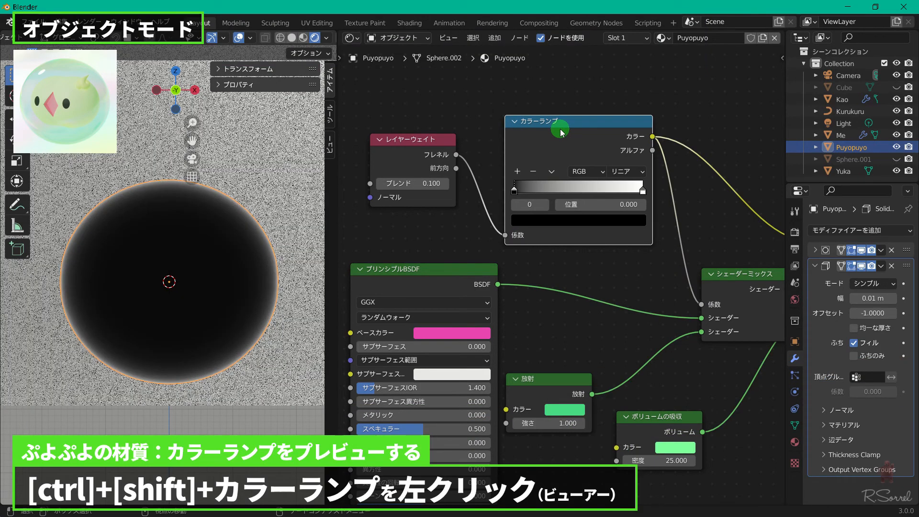
pyautogui.moveTo(630, 192); pyautogui.dragTo(520, 188)
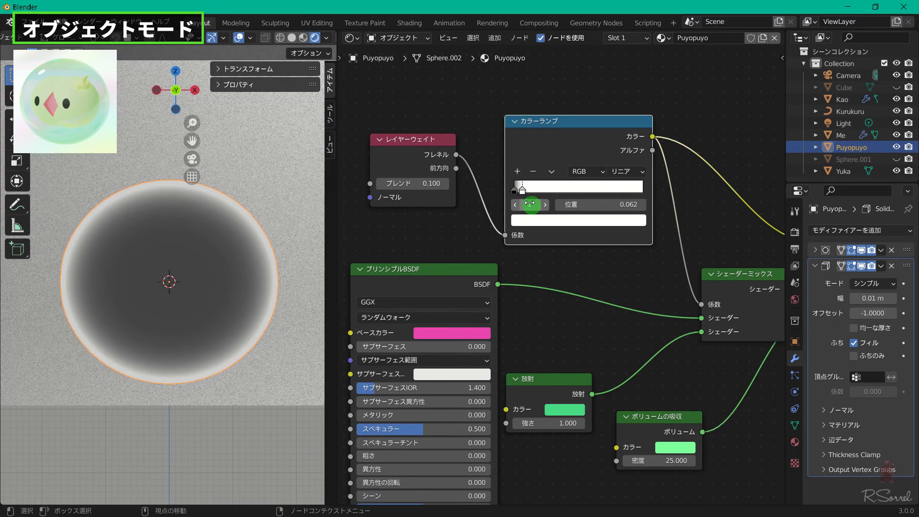
pyautogui.moveTo(521, 189); pyautogui.dragTo(693, 199)
# Set the position of the ColorRamp's black stop to 0.5.
pyautogui.click(513, 191)
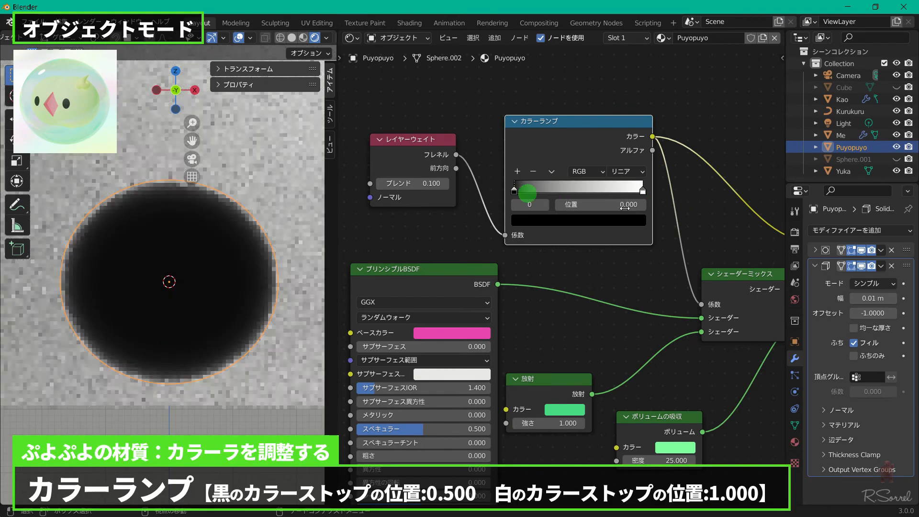
pyautogui.click(629, 206)
pyautogui.write('0.5')
pyautogui.press('Return')
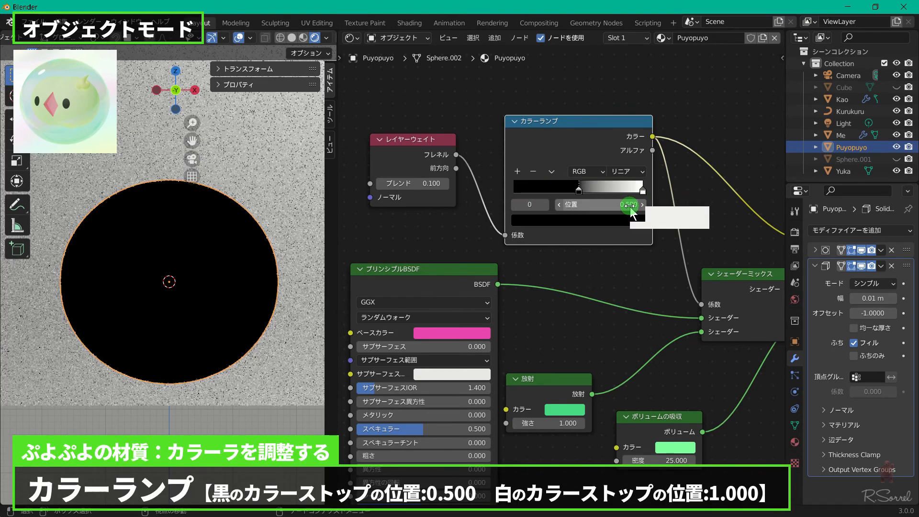
# Switch the preview back to the Mix Shader and reset the Principled BSDF base colour to white with saturation 0 and value 0.8.
pyautogui.keyDown('ctrl'); pyautogui.keyDown('shift'); pyautogui.click(734, 280); pyautogui.keyUp('shift'); pyautogui.keyUp('ctrl')
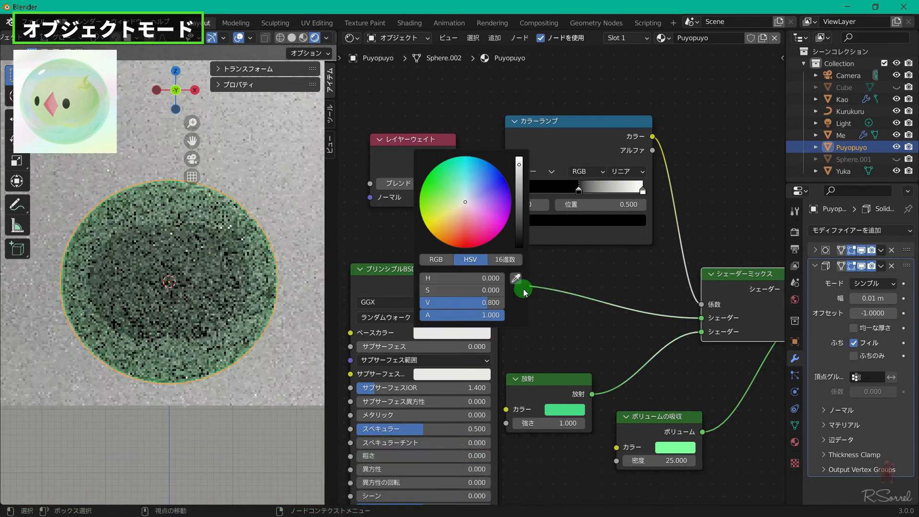
pyautogui.scroll(-2, 563, 269)
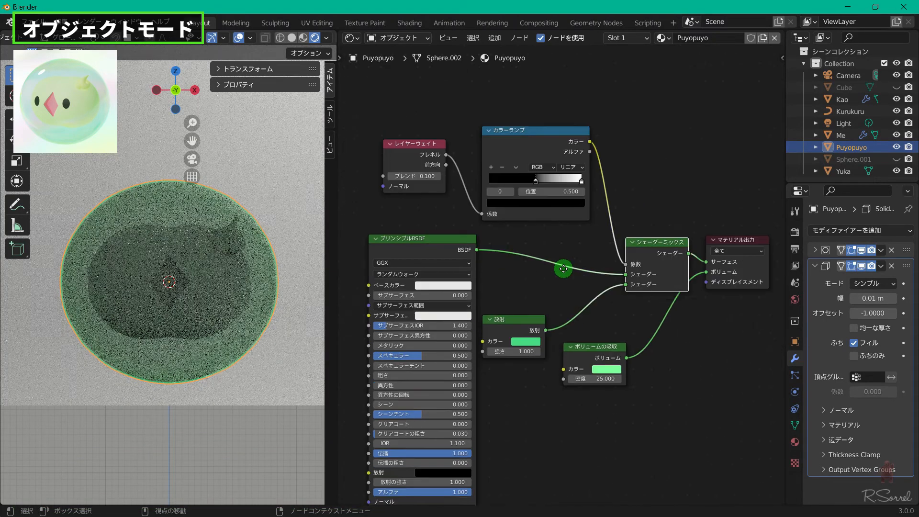
pyautogui.moveTo(563, 269); pyautogui.dragTo(556, 233, button='middle')
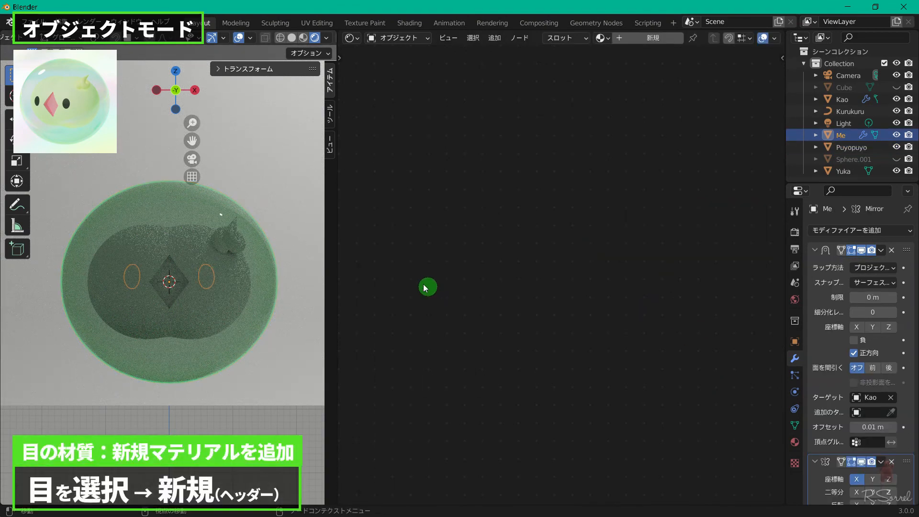
# Add a new material to the eyes and set its Principled BSDF base colour to black.
pyautogui.click(653, 38)
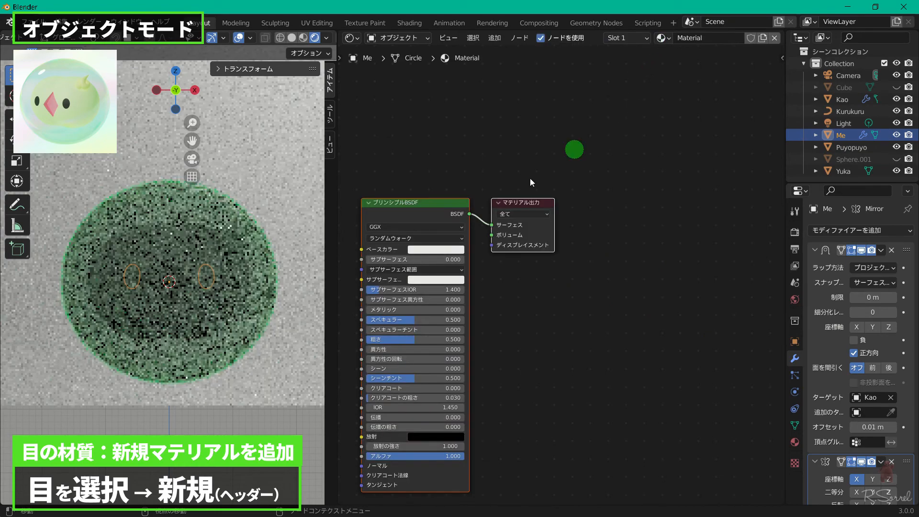
pyautogui.scroll(-1, 560, 302)
pyautogui.moveTo(560, 302); pyautogui.dragTo(616, 230, button='middle')
pyautogui.scroll(2, 611, 215)
pyautogui.click(509, 147)
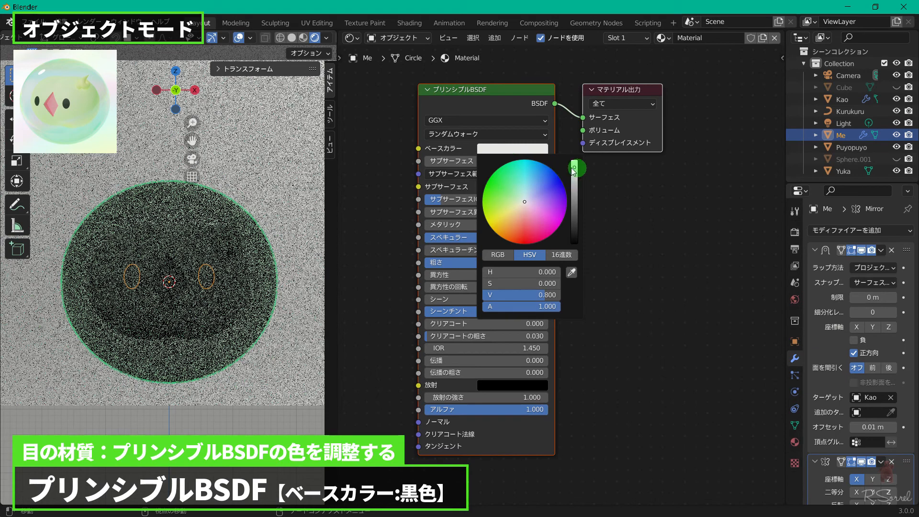
pyautogui.moveTo(575, 170); pyautogui.dragTo(576, 299)
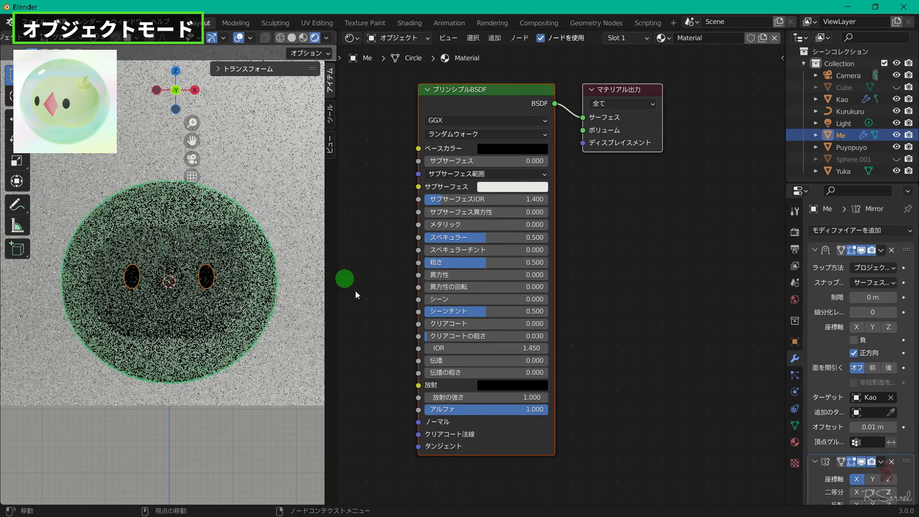
# Hide the Puyopuyo bubble and inspect the eyes and beak up close from an angle.
pyautogui.click(259, 260)
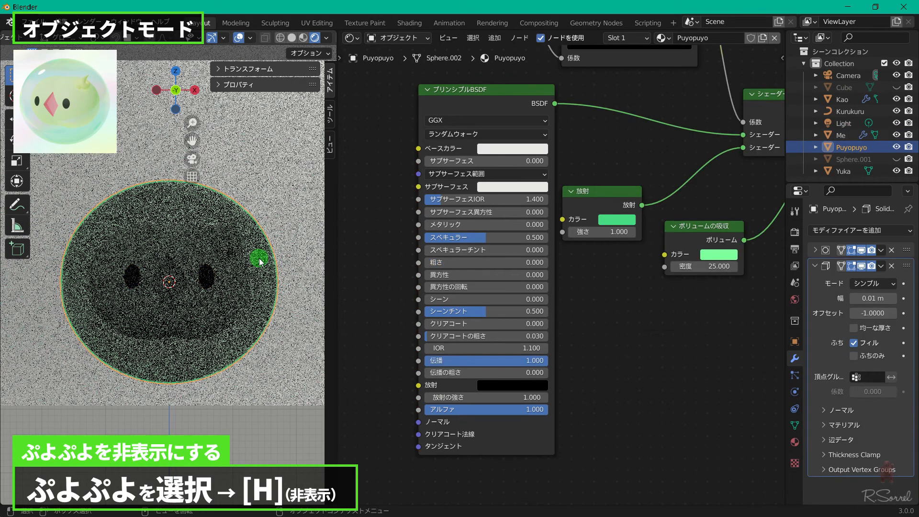
pyautogui.press('h')
pyautogui.moveTo(258, 257); pyautogui.dragTo(205, 281, button='middle')
pyautogui.scroll(5, 207, 271)
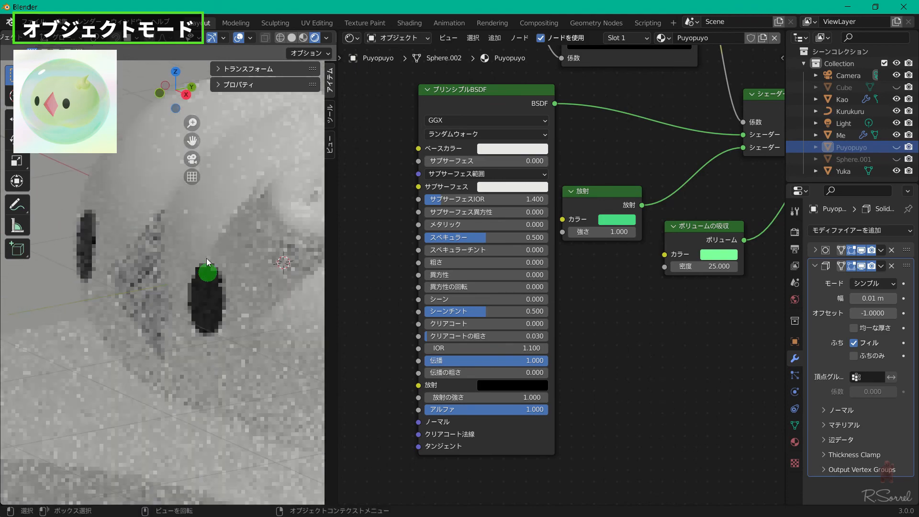
pyautogui.moveTo(274, 384); pyautogui.dragTo(248, 382, button='middle')
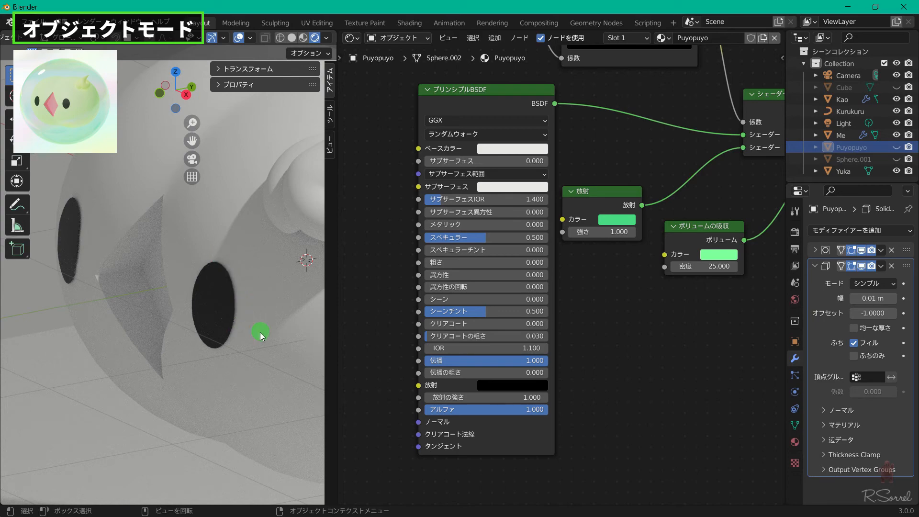
# Disable Shadow and Diffuse in the eyes' ray visibility settings.
pyautogui.click(211, 311)
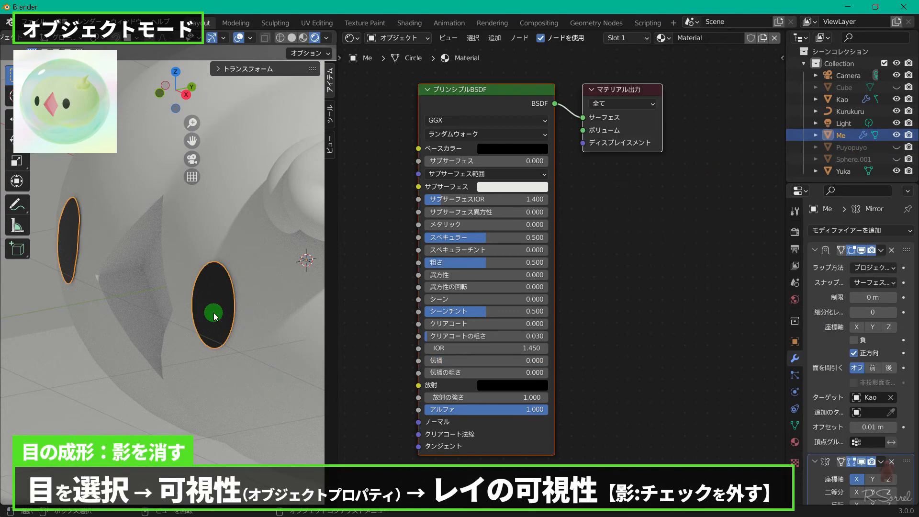
pyautogui.click(794, 342)
pyautogui.scroll(-2, 852, 335)
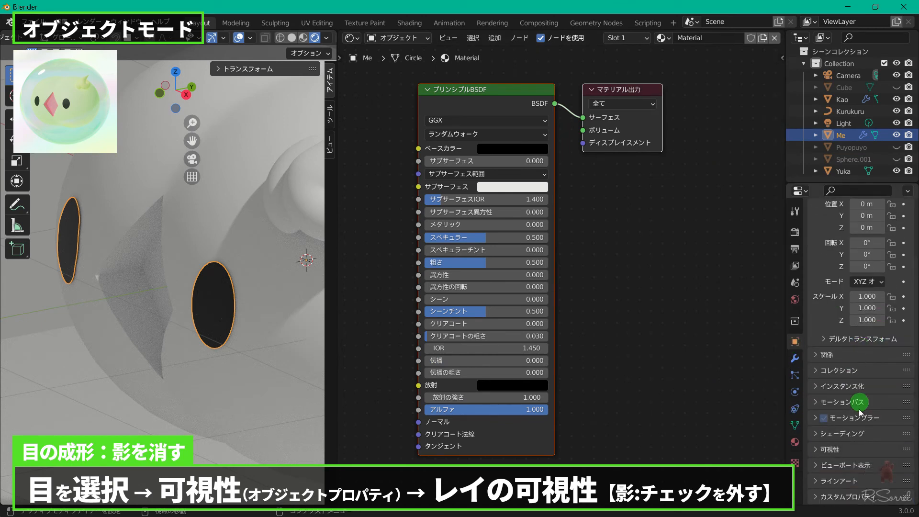
pyautogui.click(832, 448)
pyautogui.scroll(-6, 846, 435)
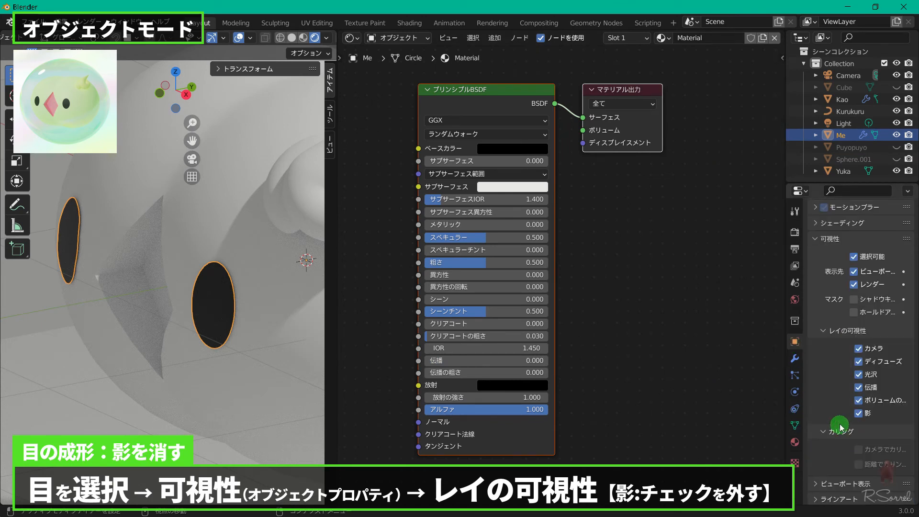
pyautogui.click(858, 413)
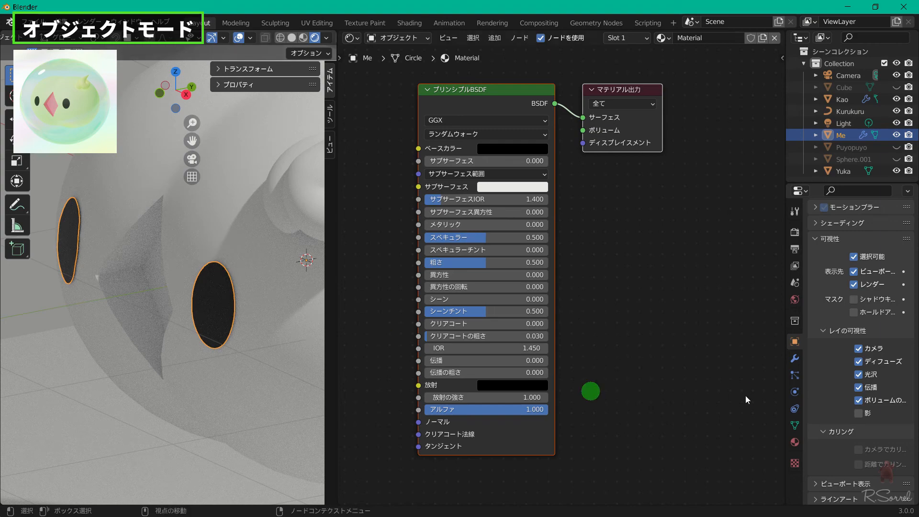
pyautogui.click(886, 363)
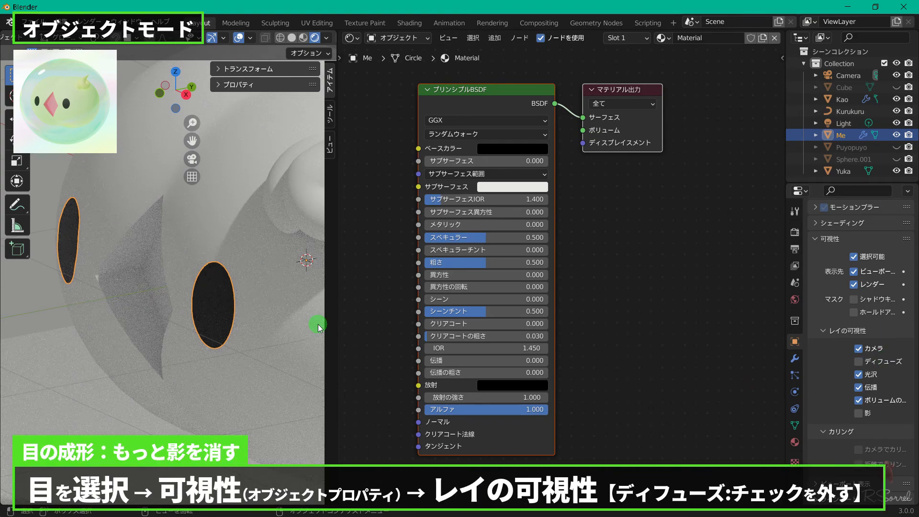
pyautogui.moveTo(111, 226); pyautogui.dragTo(82, 234, button='middle')
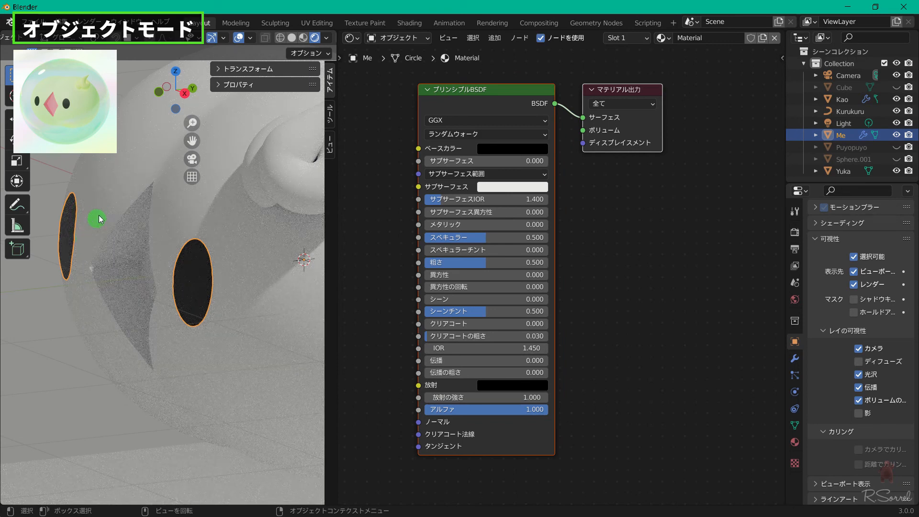
# Raise the Kao face's Subdivision Surface to 4 levels for both viewport and render to smooth the eyes.
pyautogui.click(119, 179)
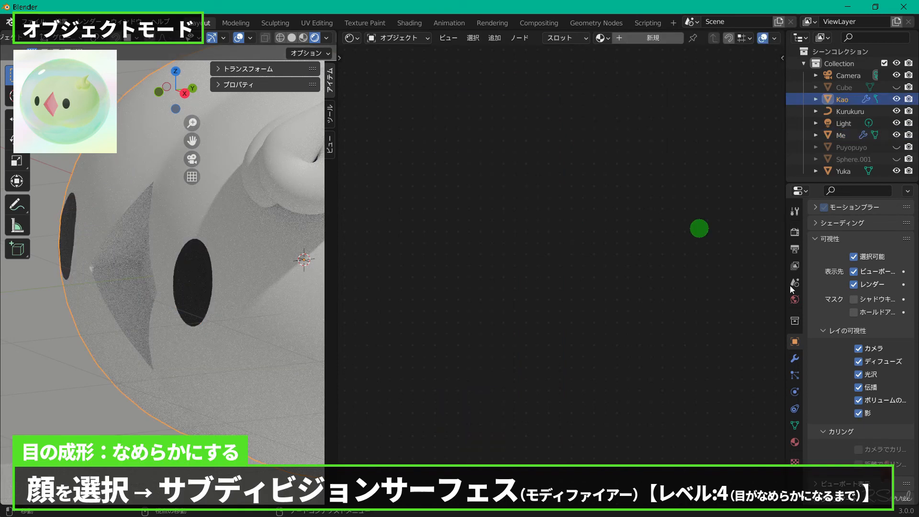
pyautogui.click(797, 364)
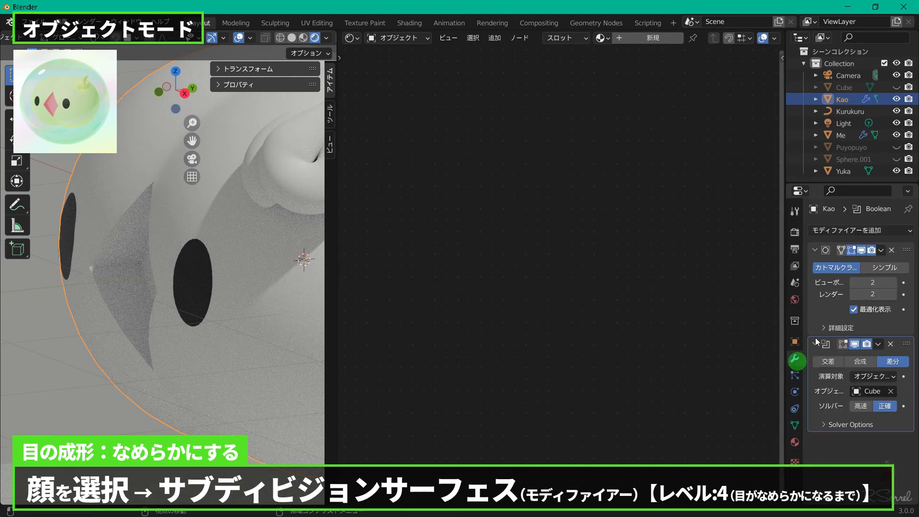
pyautogui.click(893, 283)
pyautogui.click(893, 282)
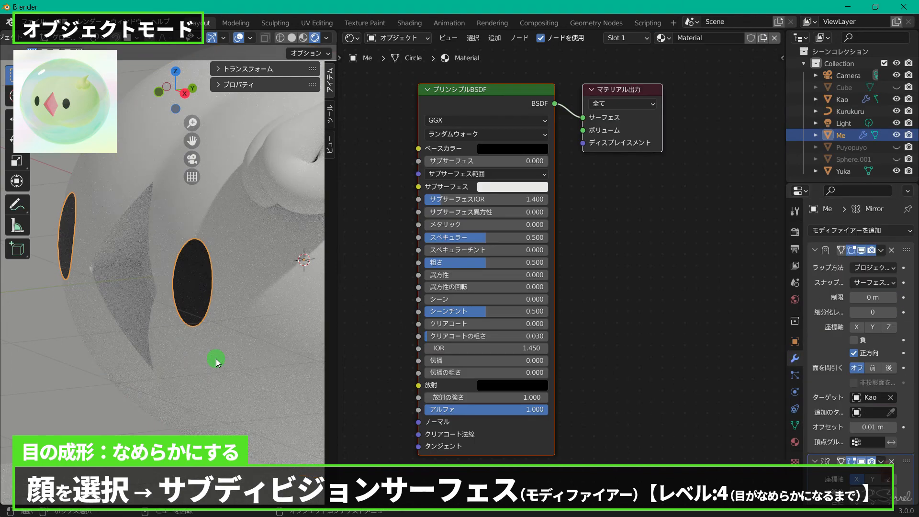
pyautogui.click(893, 283)
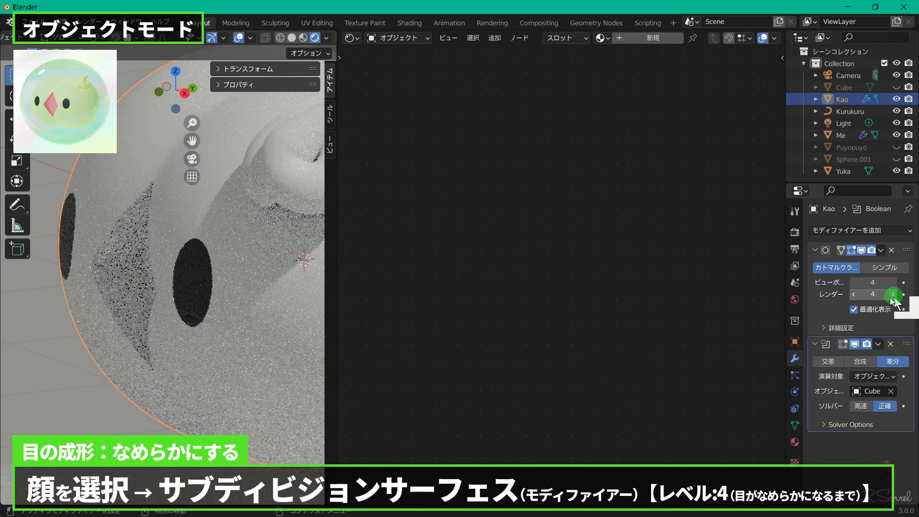
pyautogui.click(184, 275)
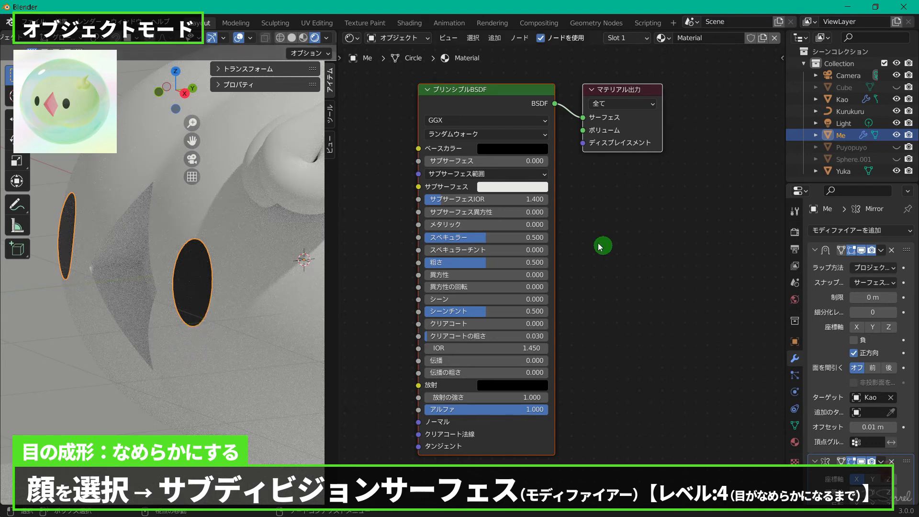
# Unhide the Puyopuyo bubble and bring the whole chick back into view.
pyautogui.click(896, 148)
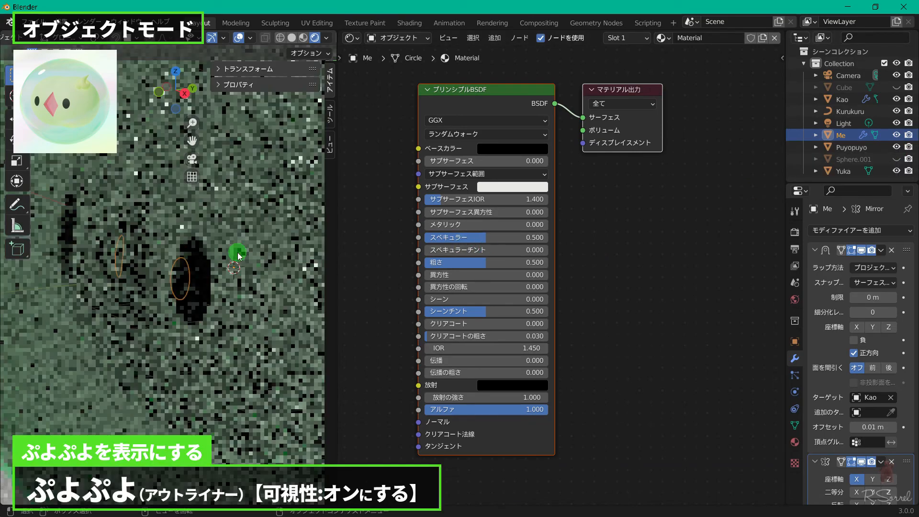
pyautogui.scroll(-5, 237, 253)
pyautogui.moveTo(237, 254); pyautogui.dragTo(252, 261, button='middle')
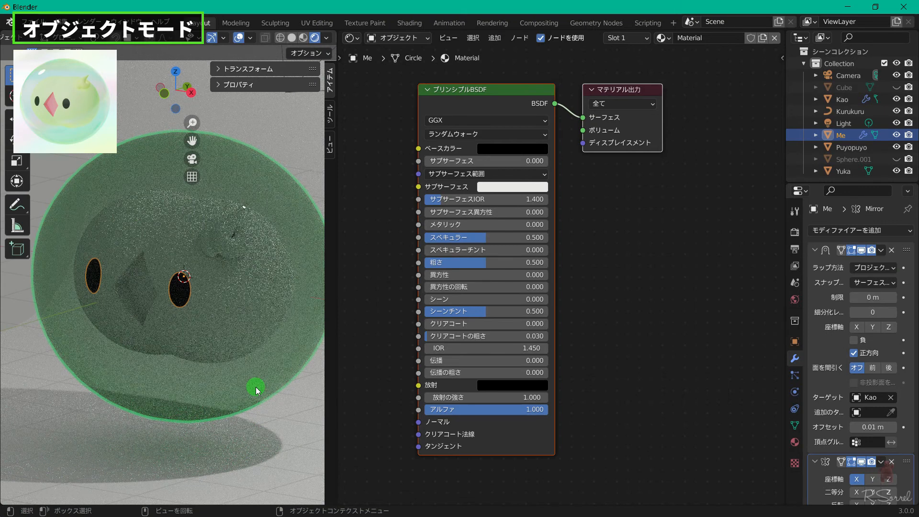
# Add a new material to the chick's face and name it Kao.
pyautogui.click(257, 390)
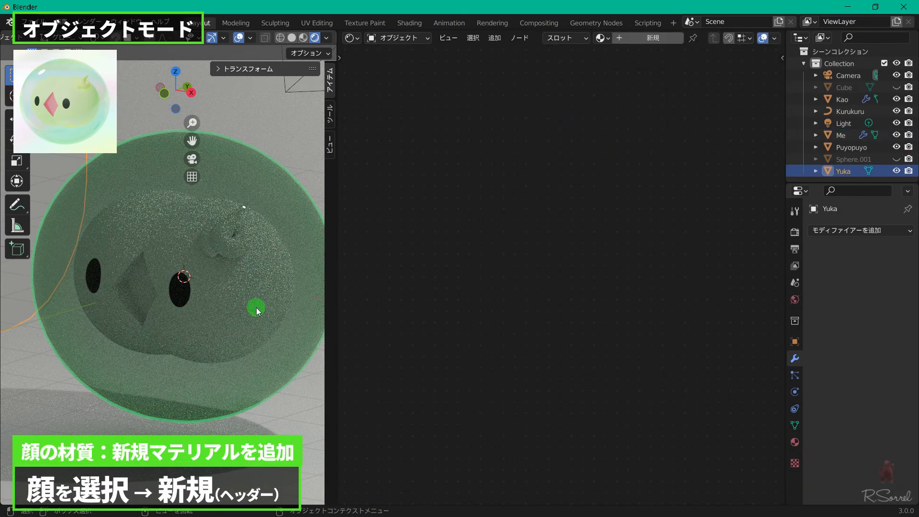
pyautogui.click(648, 41)
pyautogui.doubleClick(680, 43)
pyautogui.write('Kao')
pyautogui.press('Return')
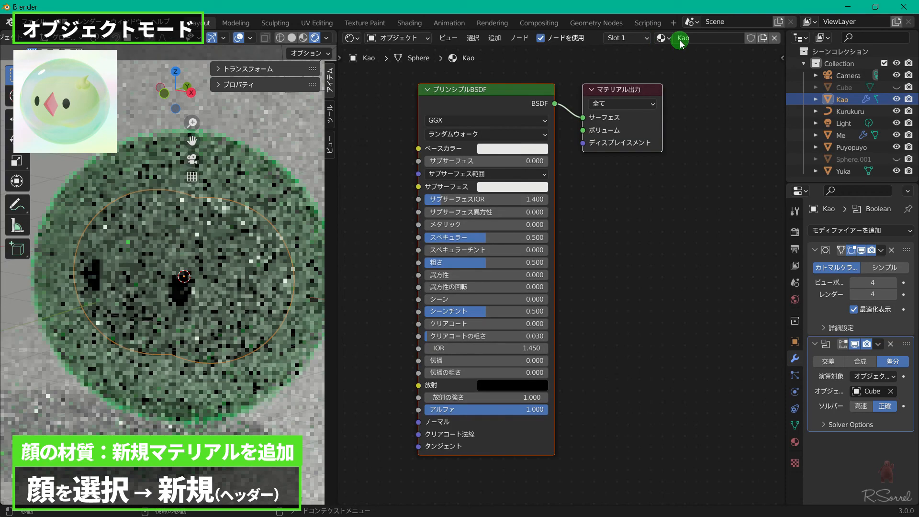
# Set the Kao material's base colour to a bright, pale yellow-green with hue 0.261.
pyautogui.click(509, 150)
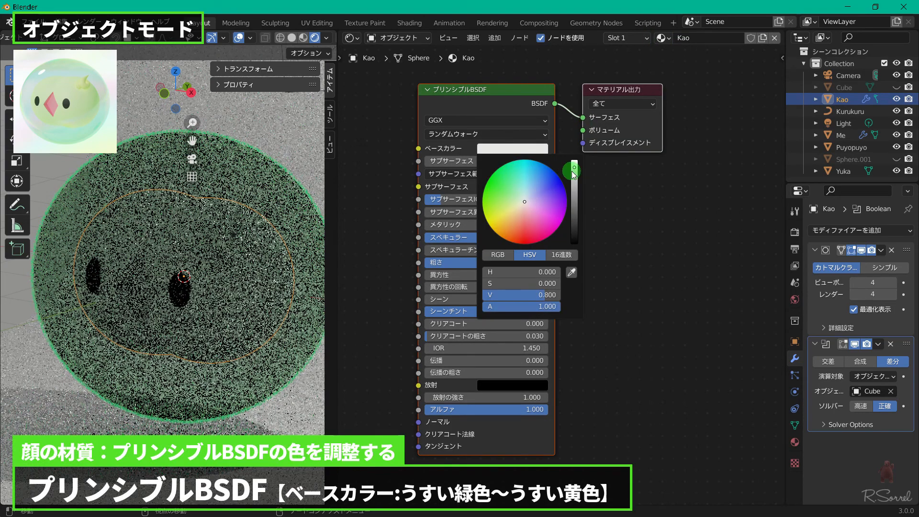
pyautogui.moveTo(574, 167); pyautogui.dragTo(574, 160)
pyautogui.click(513, 201)
pyautogui.doubleClick(550, 272)
pyautogui.write('0.261')
pyautogui.press('Return')
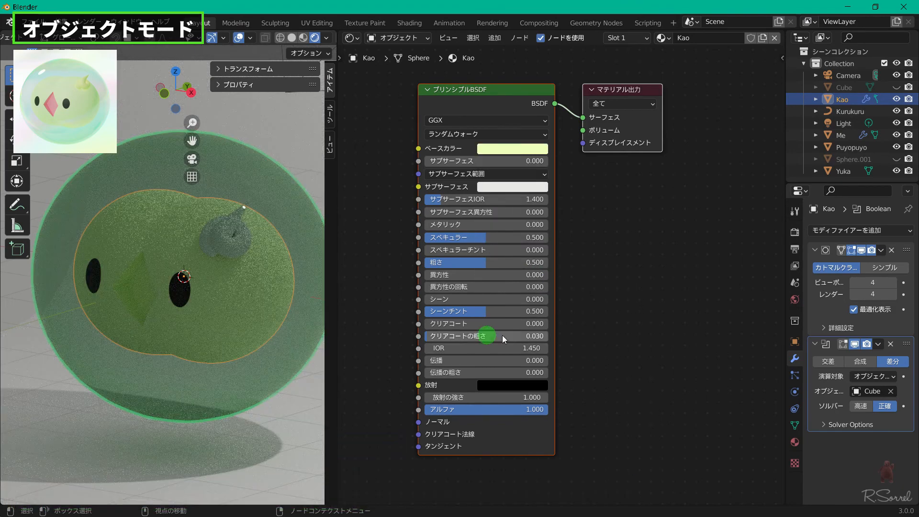
# Isolate the face in local view, check its mesh, and move its Subdivision Surface modifier below the Boolean.
pyautogui.press('KP_Divide')
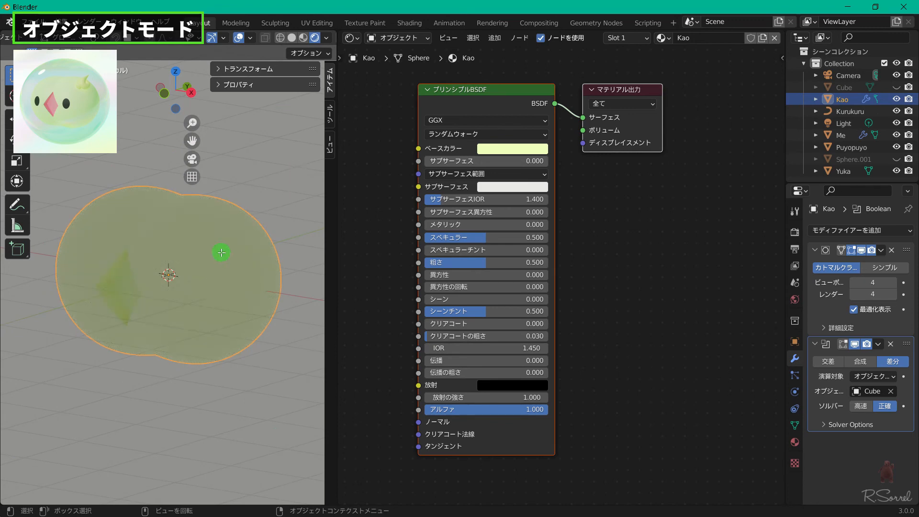
pyautogui.press('Tab')
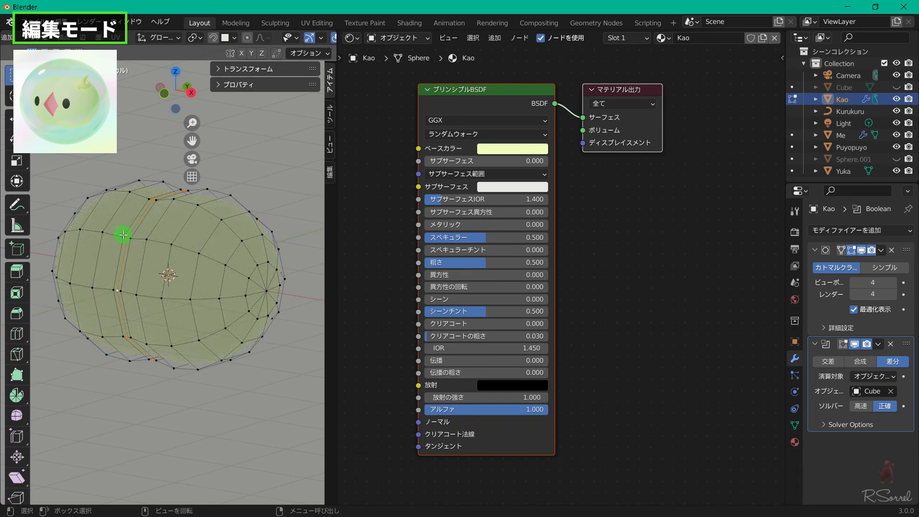
pyautogui.press('Tab')
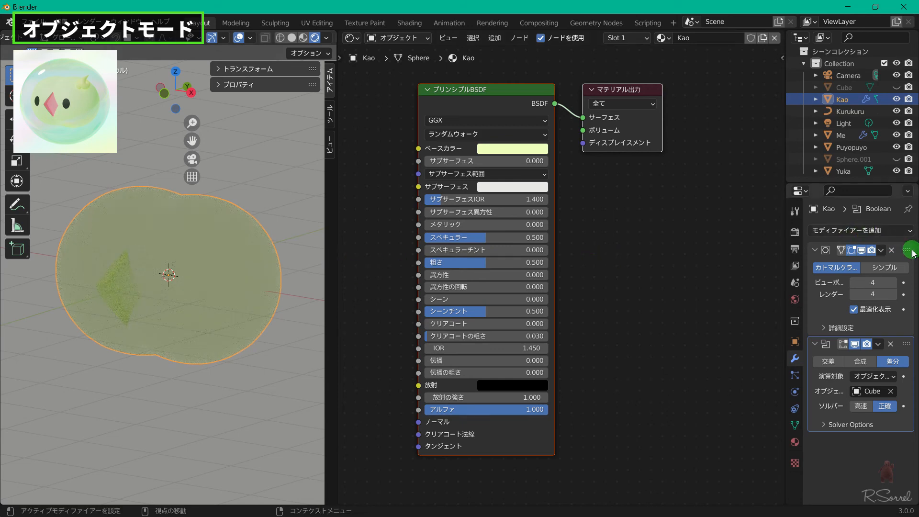
pyautogui.moveTo(907, 251); pyautogui.dragTo(904, 348)
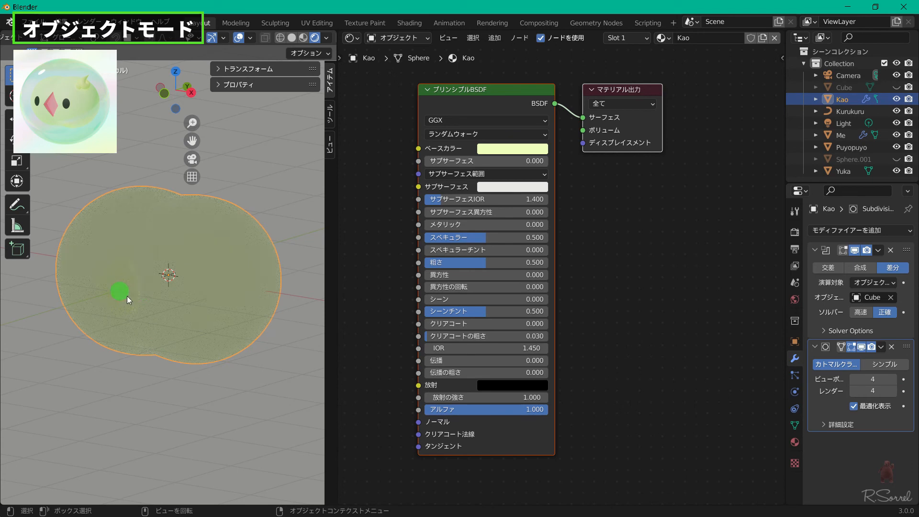
pyautogui.scroll(4, 130, 314)
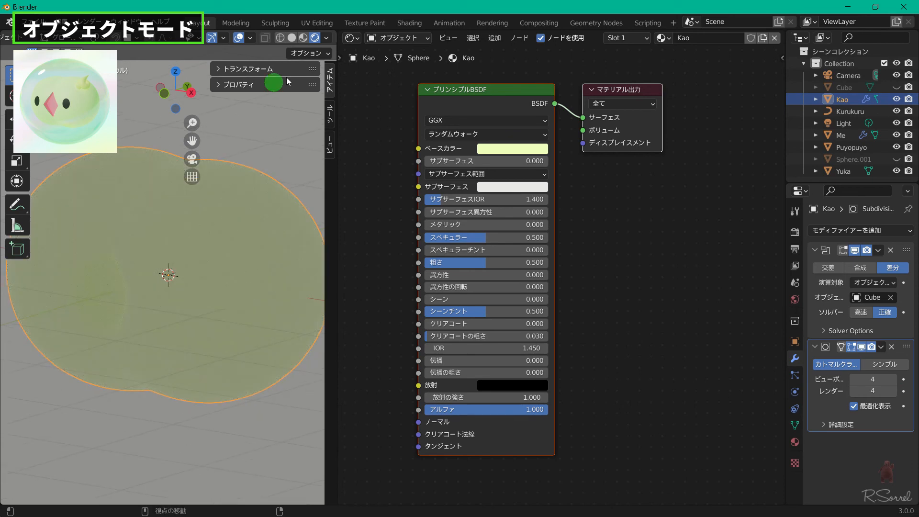
# Move the face's Boolean modifier back below the Subdivision Surface and check the mouth recess in solid and rendered shading.
pyautogui.click(308, 38)
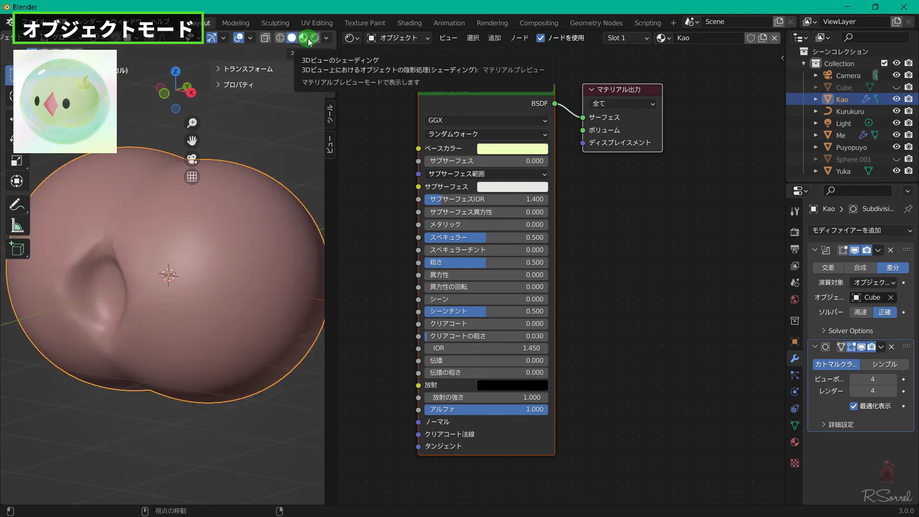
pyautogui.moveTo(906, 250); pyautogui.dragTo(911, 354)
pyautogui.click(316, 38)
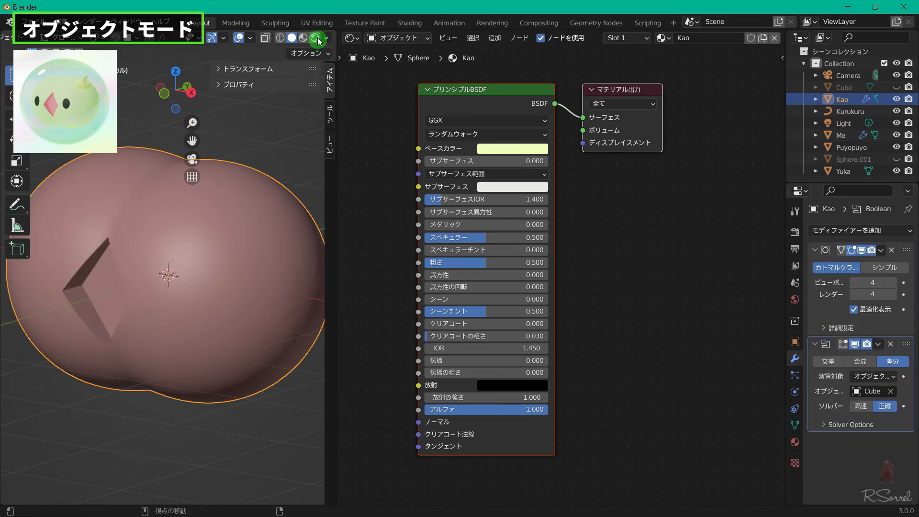
pyautogui.click(317, 38)
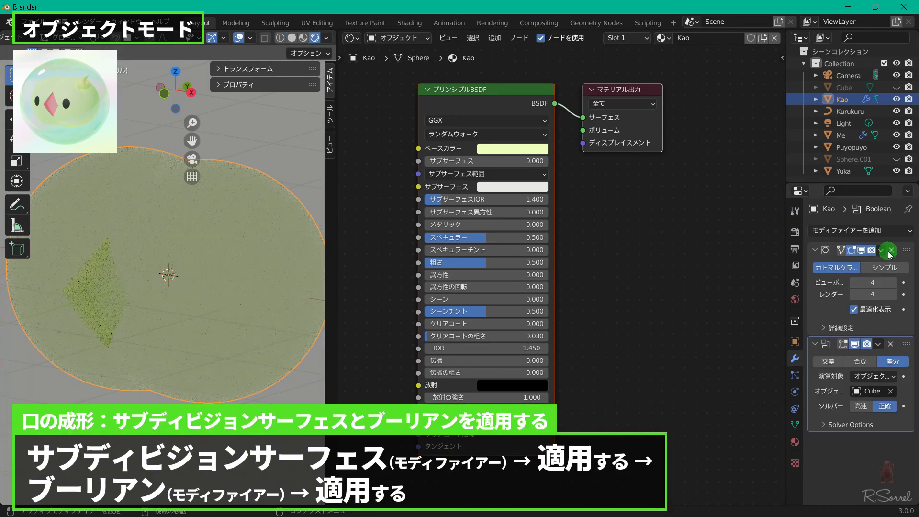
# Apply the face's Subdivision Surface modifier and its Boolean modifier.
pyautogui.click(883, 251)
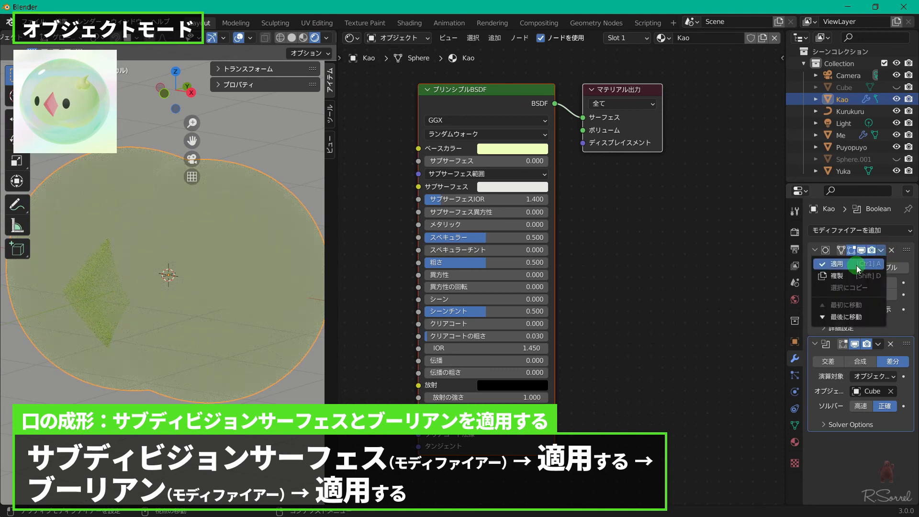
pyautogui.click(876, 260)
pyautogui.click(878, 250)
pyautogui.click(873, 262)
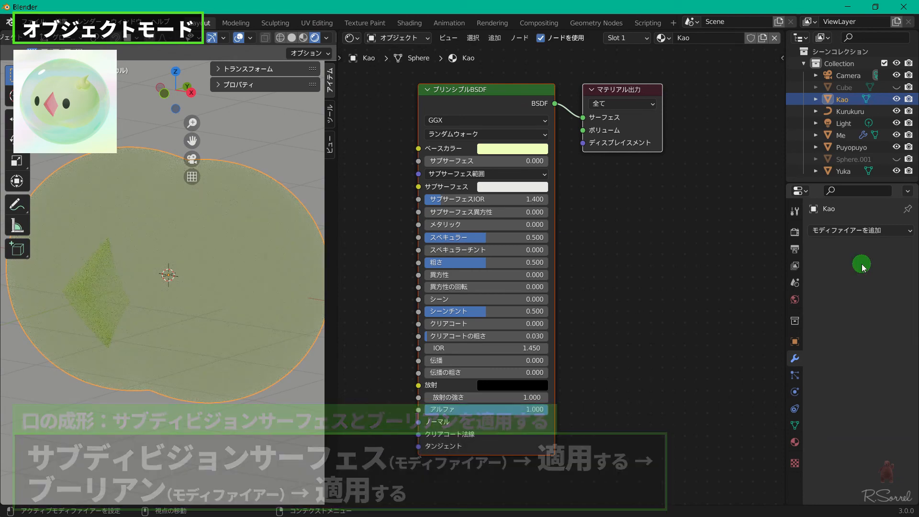
# Delete the hidden helper objects Cube and Sphere.001 from the scene.
pyautogui.click(854, 90)
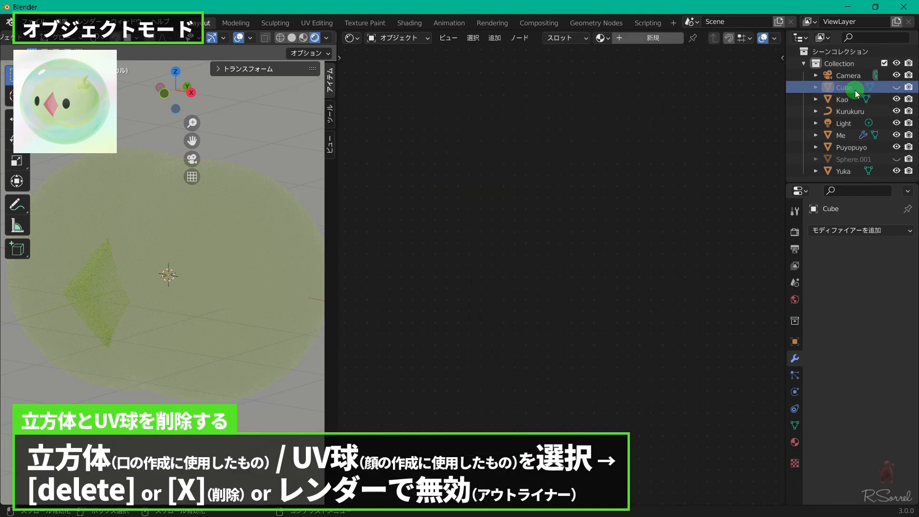
pyautogui.rightClick(851, 87)
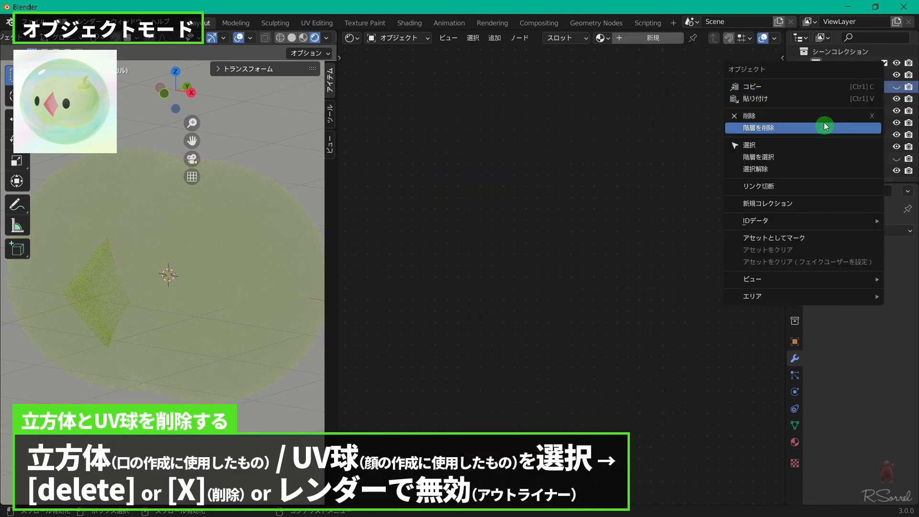
pyautogui.click(766, 116)
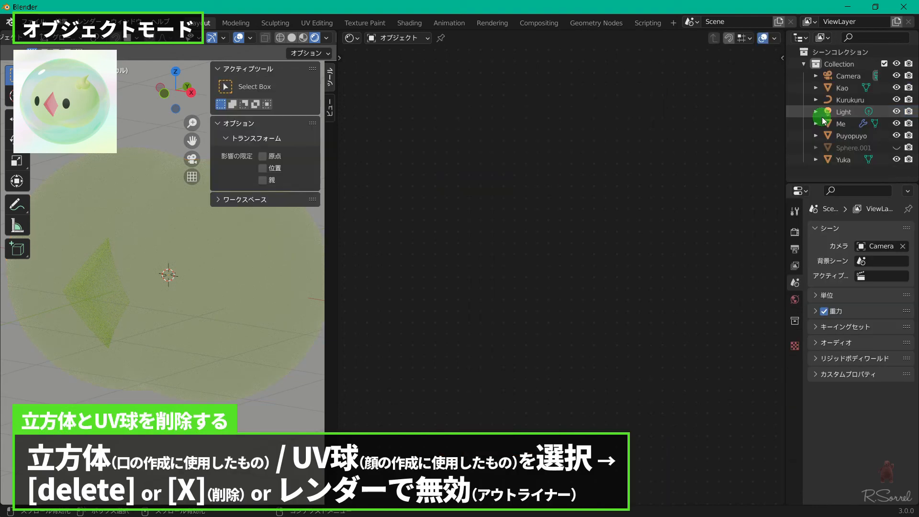
pyautogui.rightClick(851, 150)
pyautogui.click(848, 148)
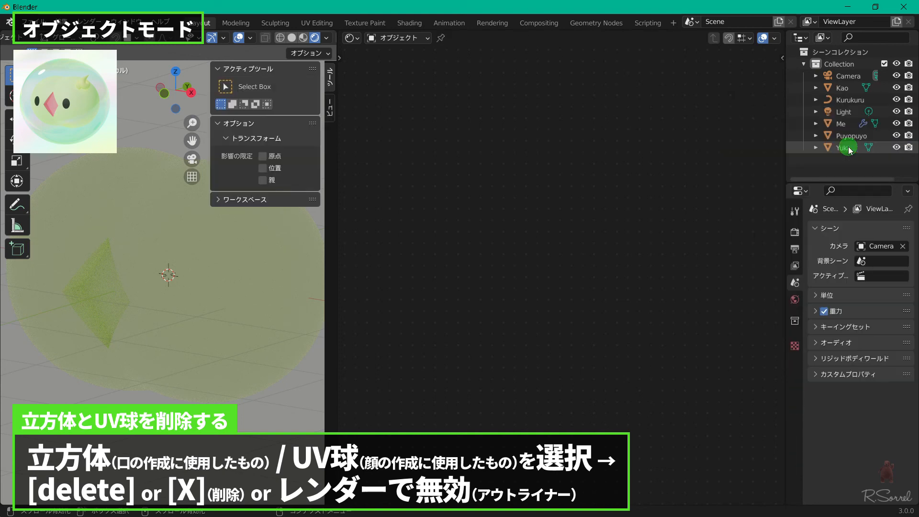
# In face select mode on Kao's mesh, select all the faces of the diamond-shaped mouth recess.
pyautogui.click(150, 204)
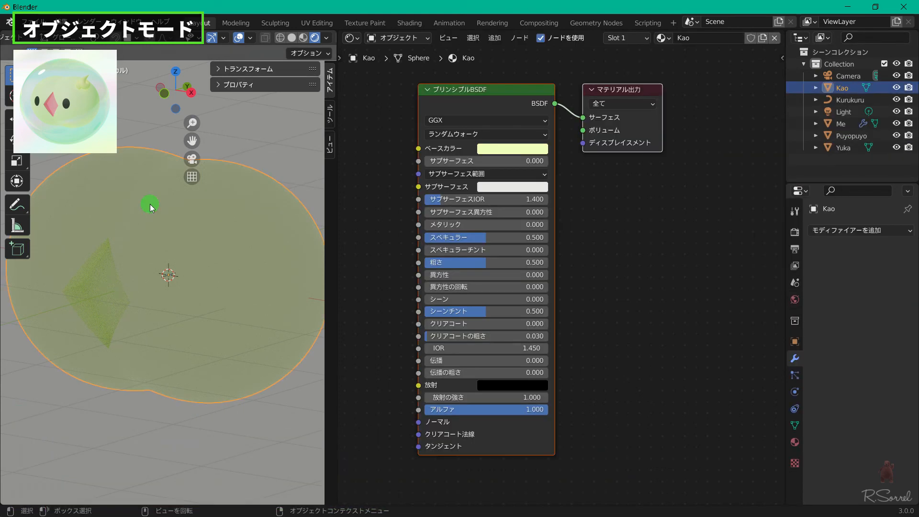
pyautogui.press('Tab')
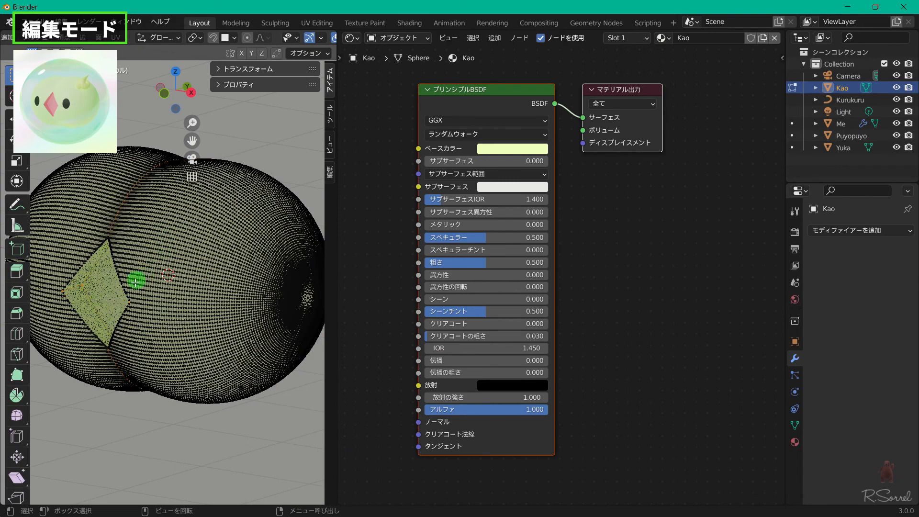
pyautogui.press('3')
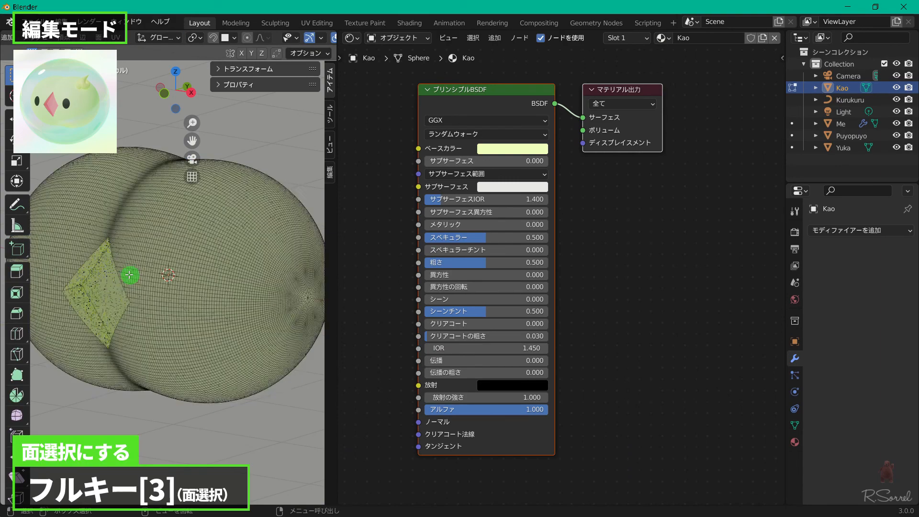
pyautogui.moveTo(128, 277); pyautogui.dragTo(212, 270, button='middle')
pyautogui.click(213, 269)
pyautogui.keyDown('shift'); pyautogui.click(275, 318); pyautogui.keyUp('shift')
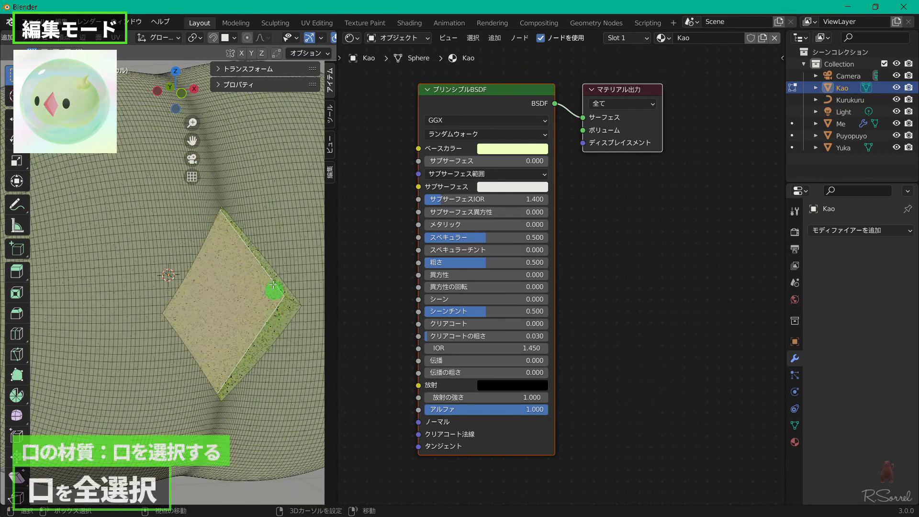
pyautogui.keyDown('shift'); pyautogui.click(274, 277); pyautogui.keyUp('shift')
pyautogui.moveTo(252, 272); pyautogui.dragTo(219, 251, button='middle')
pyautogui.keyDown('shift'); pyautogui.click(57, 256); pyautogui.keyUp('shift')
pyautogui.keyDown('shift'); pyautogui.click(69, 337); pyautogui.keyUp('shift')
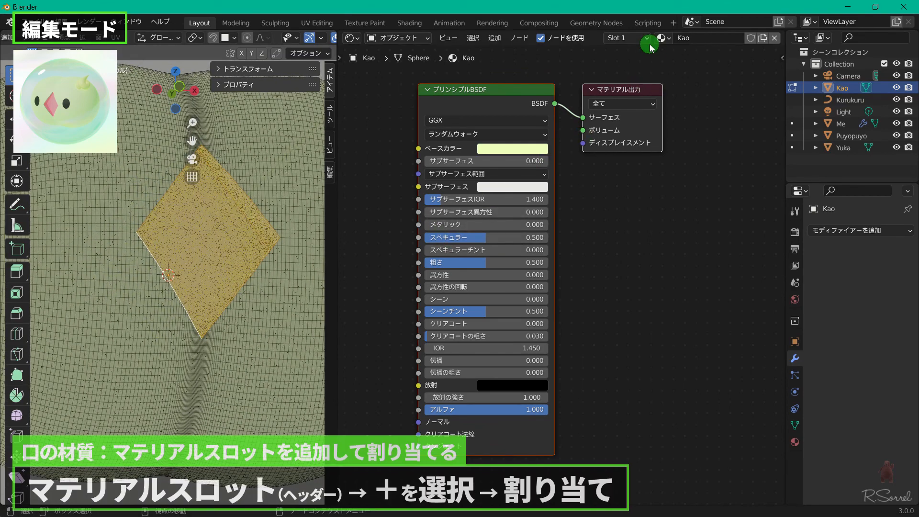
# Add a second material slot to Kao and assign the selected mouth faces to it.
pyautogui.click(646, 40)
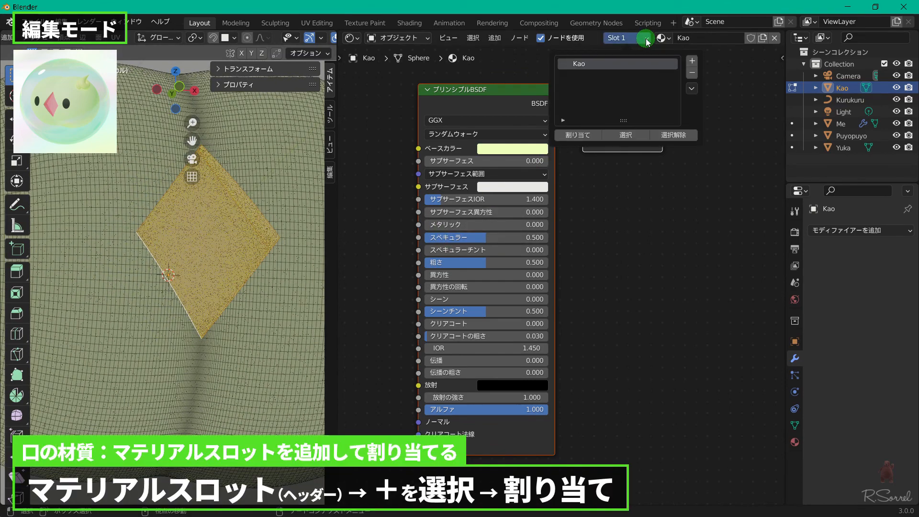
pyautogui.click(692, 61)
pyautogui.click(580, 135)
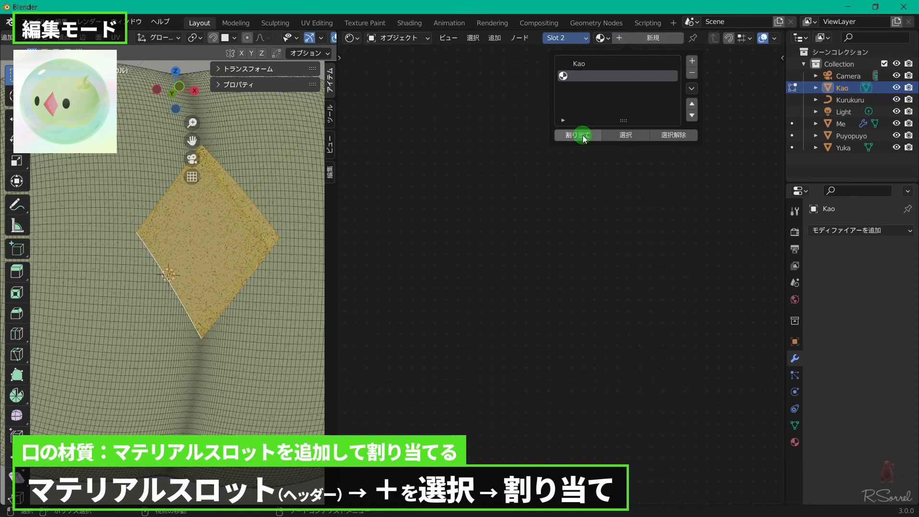
pyautogui.click(580, 135)
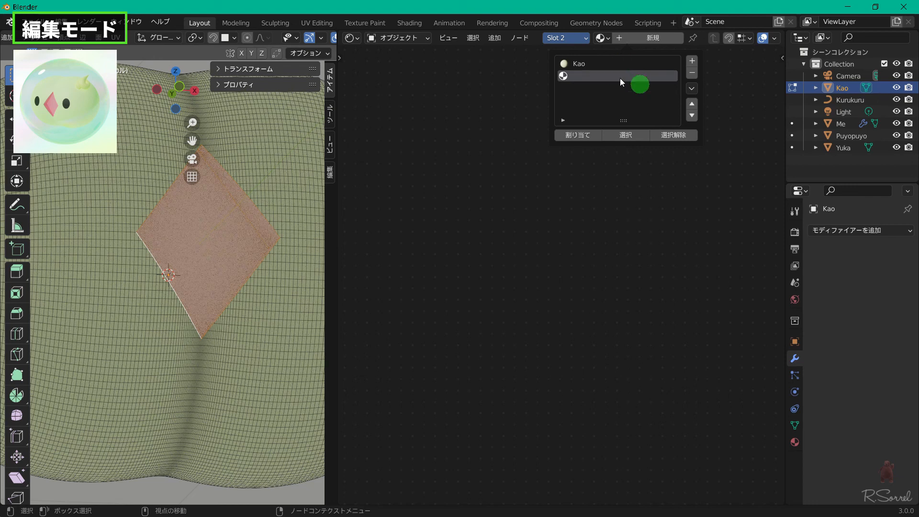
# Create a new material in the second slot and name it kuchi.
pyautogui.click(642, 38)
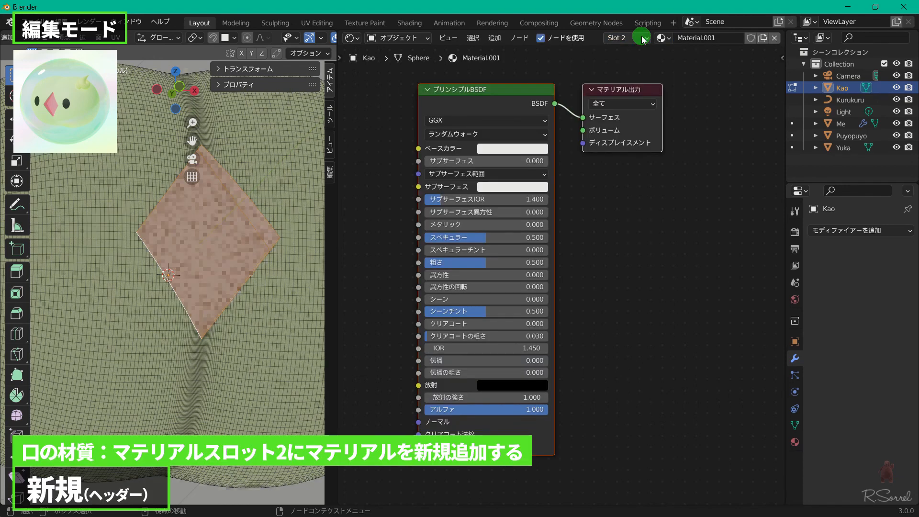
pyautogui.click(707, 38)
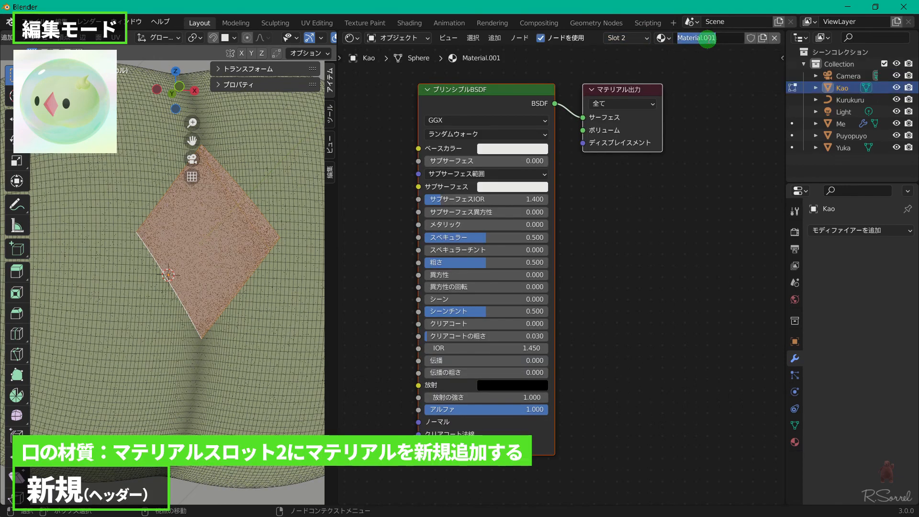
pyautogui.write('kuchi')
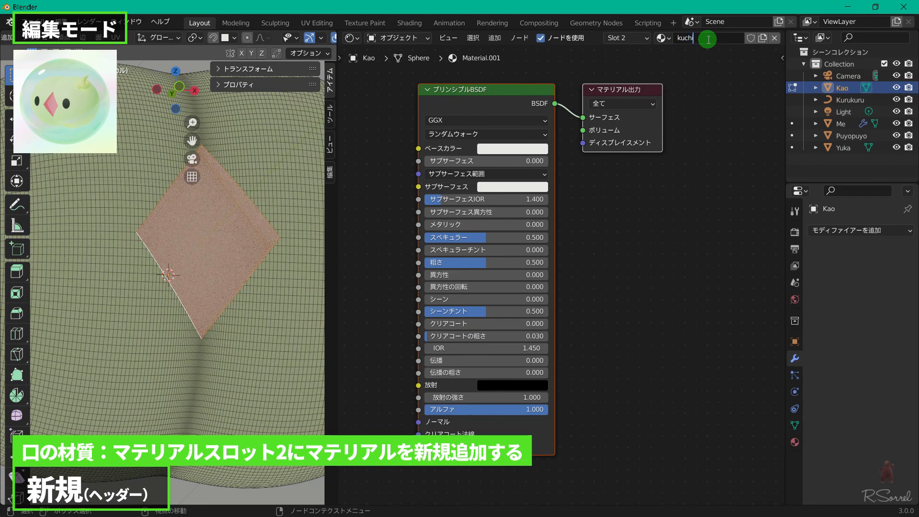
pyautogui.press('Return')
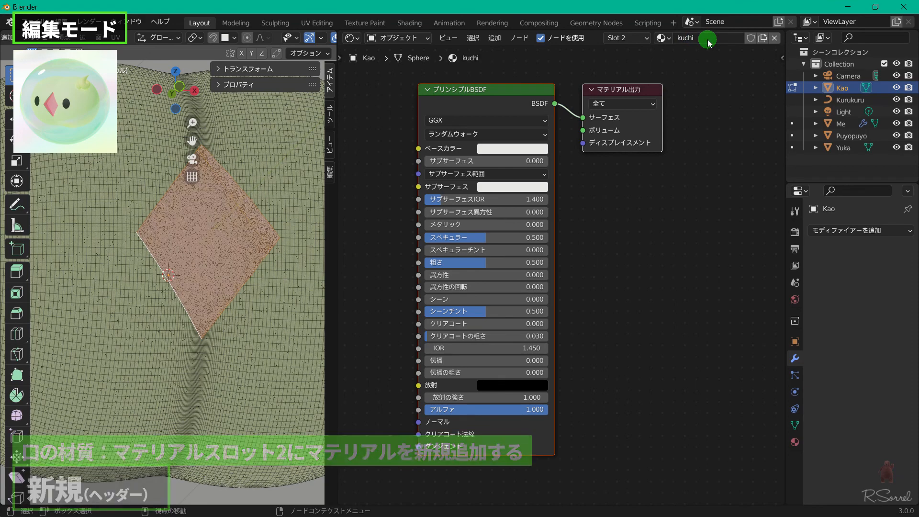
# Set the mouth material's base colour to pink, then leave mesh editing and local view to show the whole chick.
pyautogui.click(507, 152)
pyautogui.moveTo(526, 203); pyautogui.dragTo(530, 214)
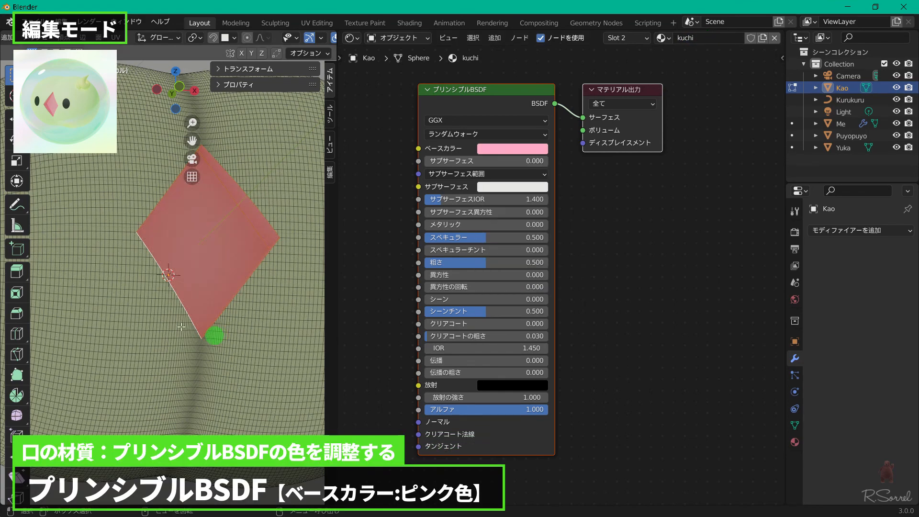
pyautogui.press('Tab')
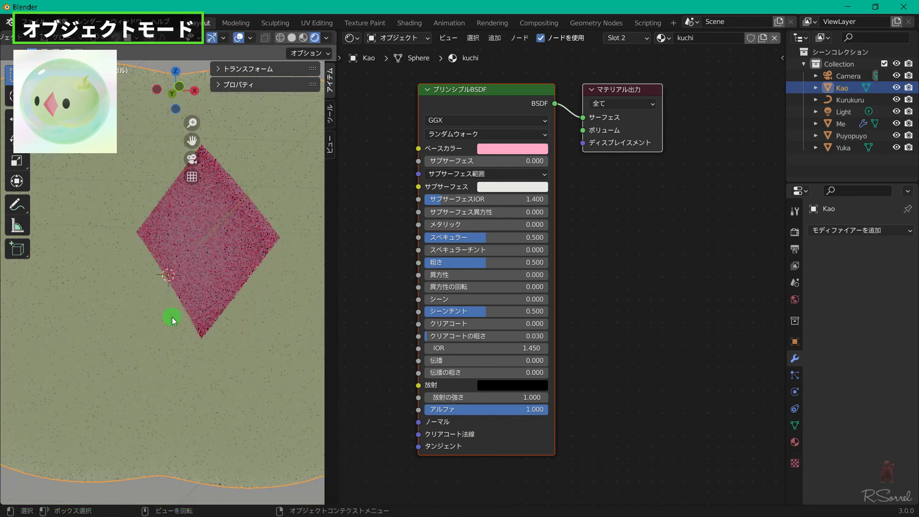
pyautogui.press('KP_Divide')
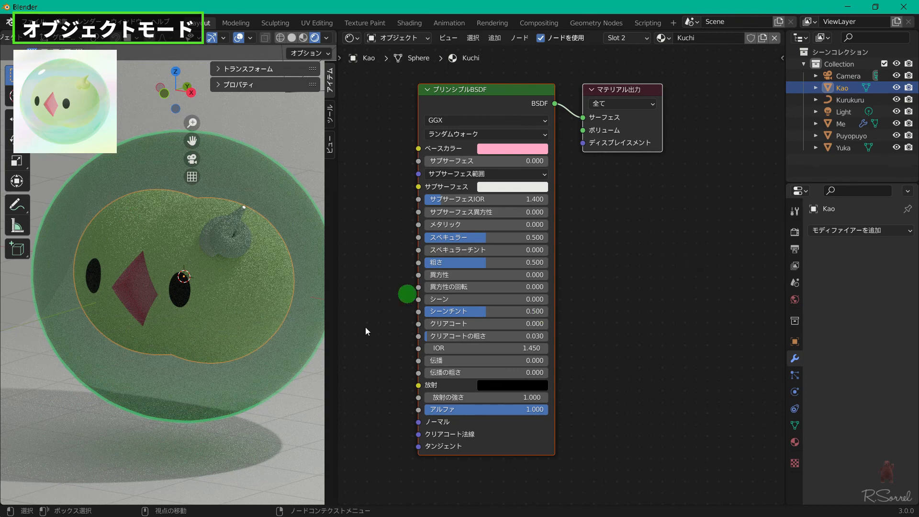
# Add a new material to the curl on the chick's head and name it Kurukuru.
pyautogui.click(226, 251)
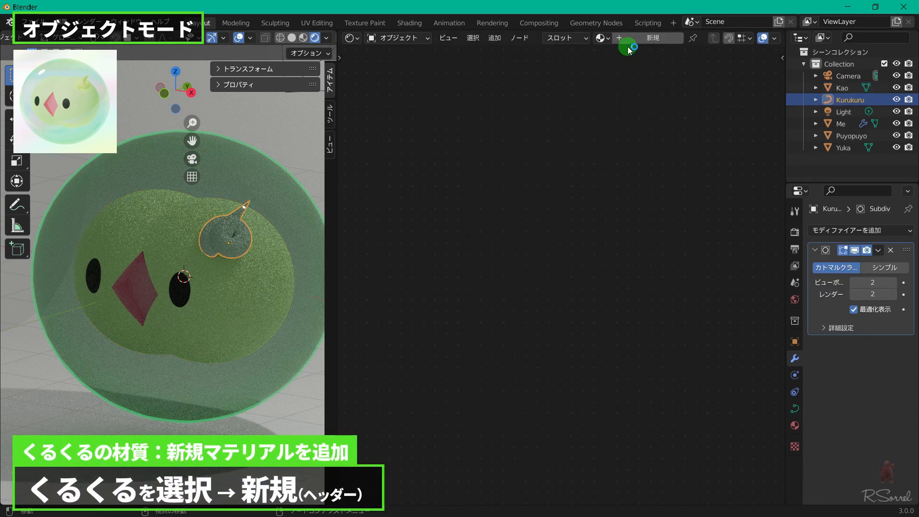
pyautogui.click(630, 48)
pyautogui.click(689, 38)
pyautogui.write('K')
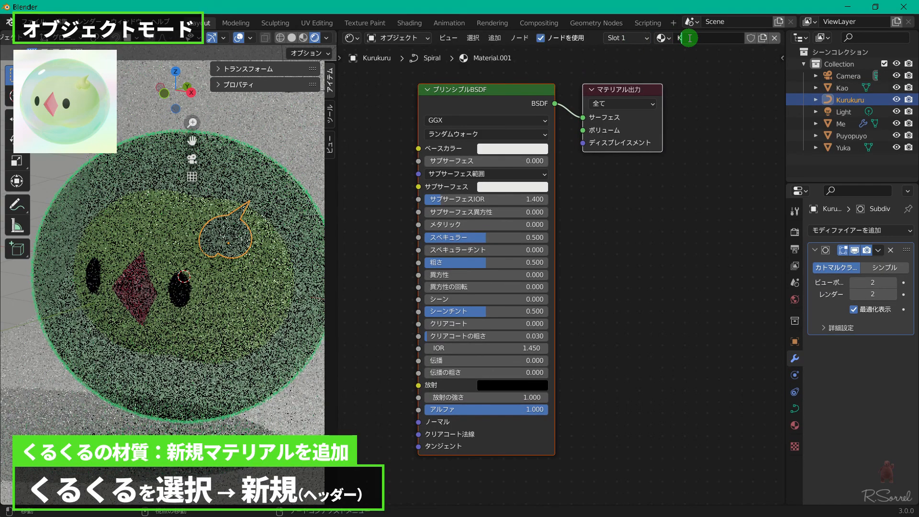
pyautogui.write('urukuru')
pyautogui.press('Return')
# Set the Kurukuru material's base colour to a pale yellow with hue 0.151.
pyautogui.click(512, 148)
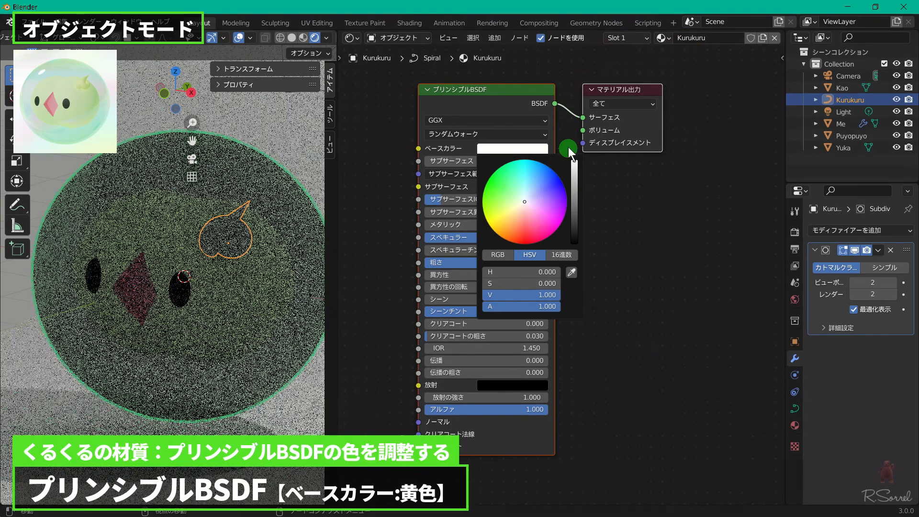
pyautogui.click(510, 204)
pyautogui.click(541, 273)
pyautogui.write('0.15')
pyautogui.press('Tab')
pyautogui.write('0.7')
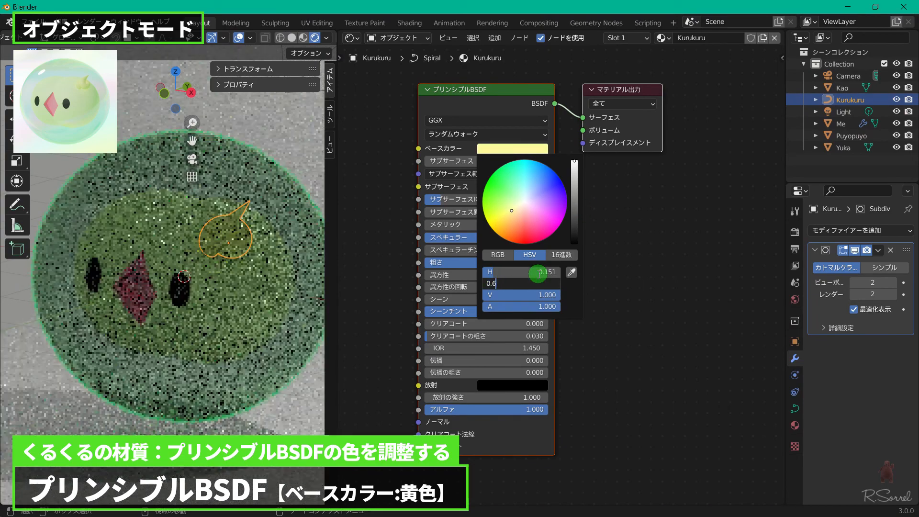
pyautogui.press('Return')
pyautogui.click(635, 218)
# Chain two Add Shader nodes into the Yuka material's surface output and connect an Anisotropic BSDF with anisotropy 0.85.
pyautogui.click(519, 261)
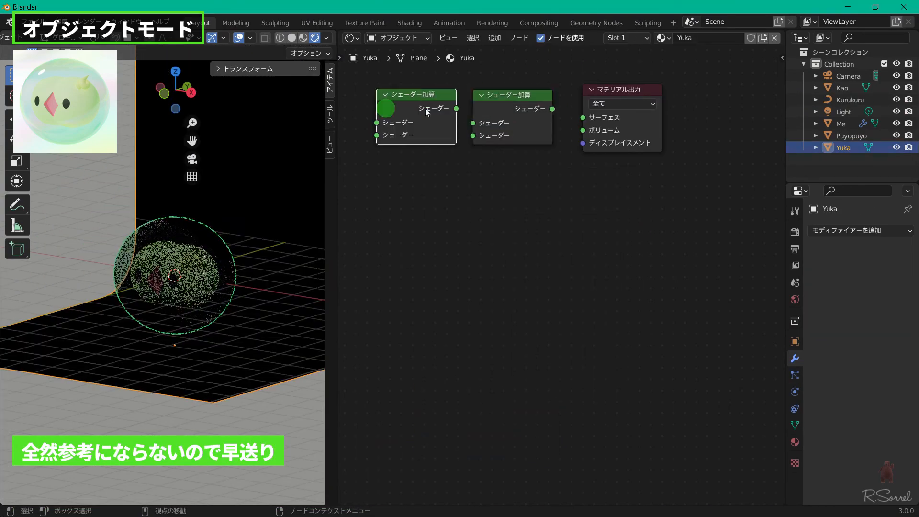
pyautogui.moveTo(456, 108); pyautogui.dragTo(473, 123)
pyautogui.moveTo(552, 109); pyautogui.dragTo(582, 117)
pyautogui.click(530, 260)
pyautogui.write('0.85')
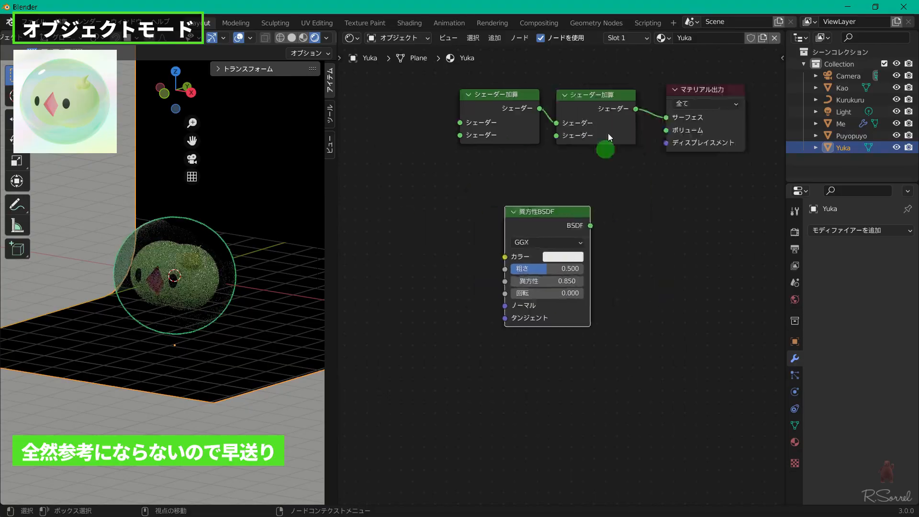
pyautogui.moveTo(591, 225); pyautogui.dragTo(556, 135)
# Duplicate the Anisotropic BSDF twice, connect the copies to the free Add Shader inputs, and adjust the colours of the three nodes.
pyautogui.hotkey('shift', 'd')
pyautogui.hotkey('shift', 'd')
pyautogui.moveTo(445, 228); pyautogui.dragTo(549, 147)
pyautogui.click(422, 255)
pyautogui.click(531, 258)
pyautogui.click(638, 261)
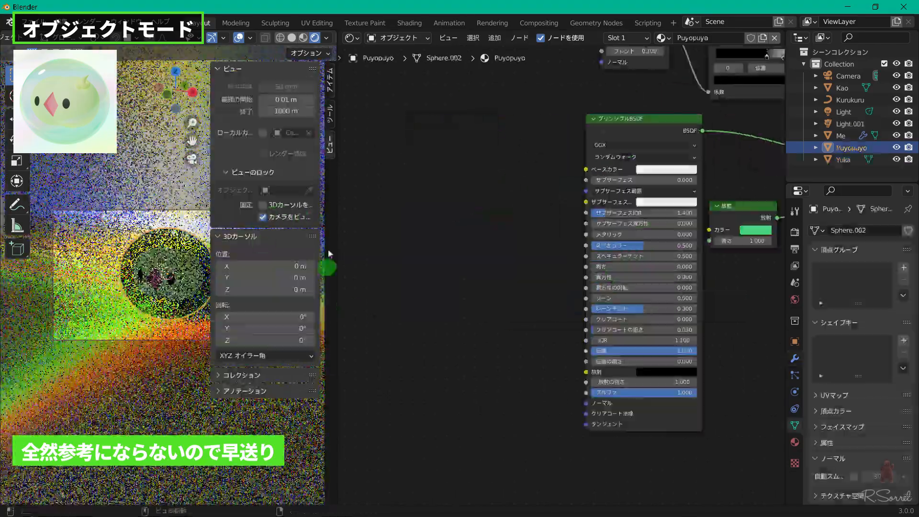
# Collapse the View and 3D Cursor settings of the 3D viewport.
pyautogui.click(232, 69)
pyautogui.click(33, 21)
pyautogui.click(239, 84)
# Set the strength of the sun light Light.001 to 2.
pyautogui.click(849, 124)
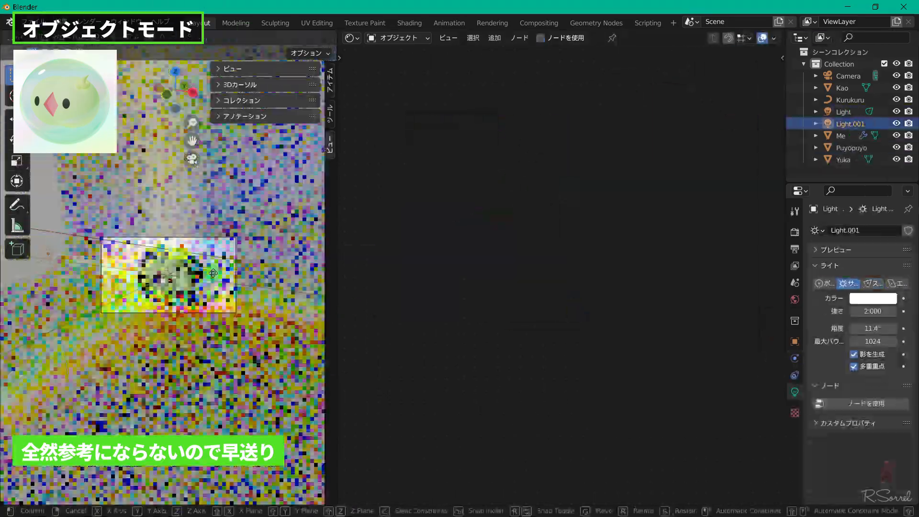
pyautogui.doubleClick(875, 312)
pyautogui.write('2')
pyautogui.press('Return')
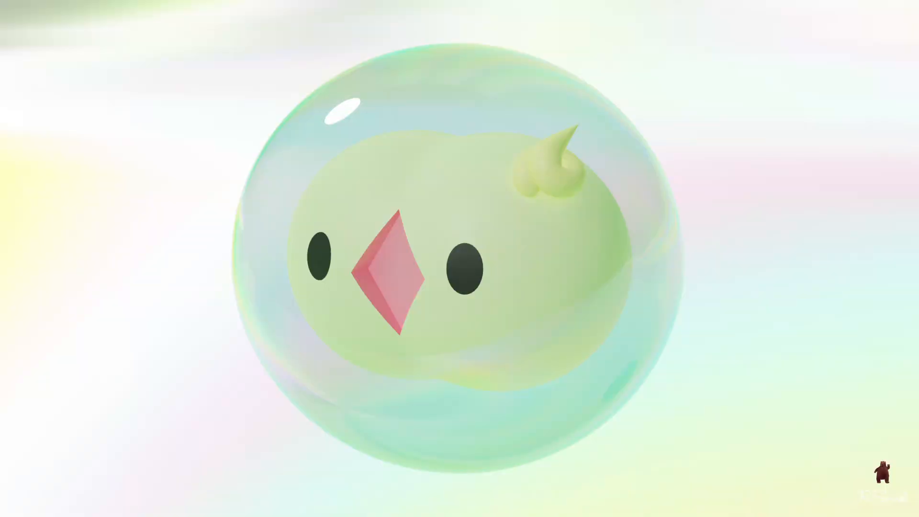